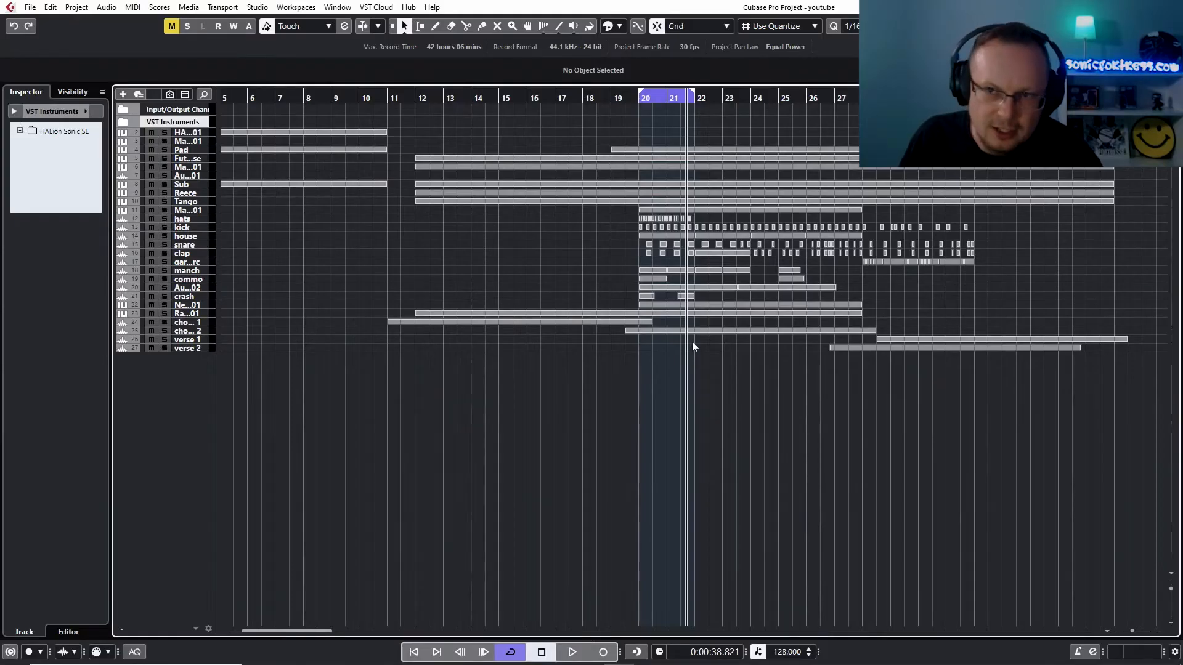
Move the cycle range back to the start of the project so it runs from bar 1 to bar 5
left_click_drag(664, 94, 238, 117)
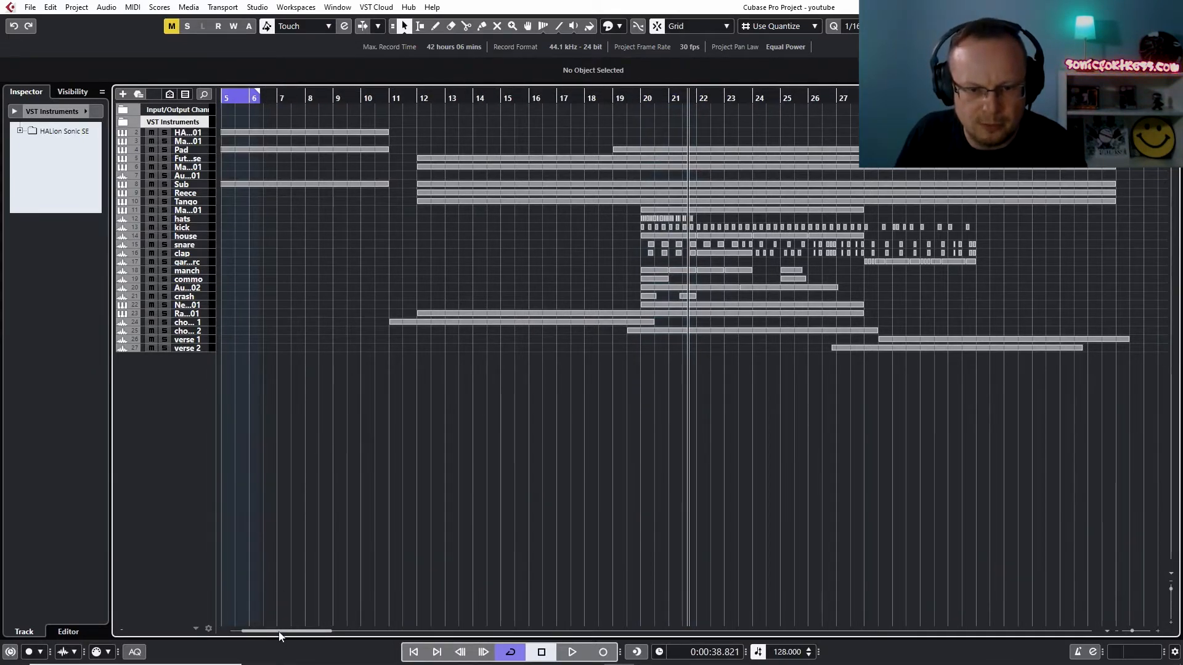
left_click_drag(261, 632, 250, 632)
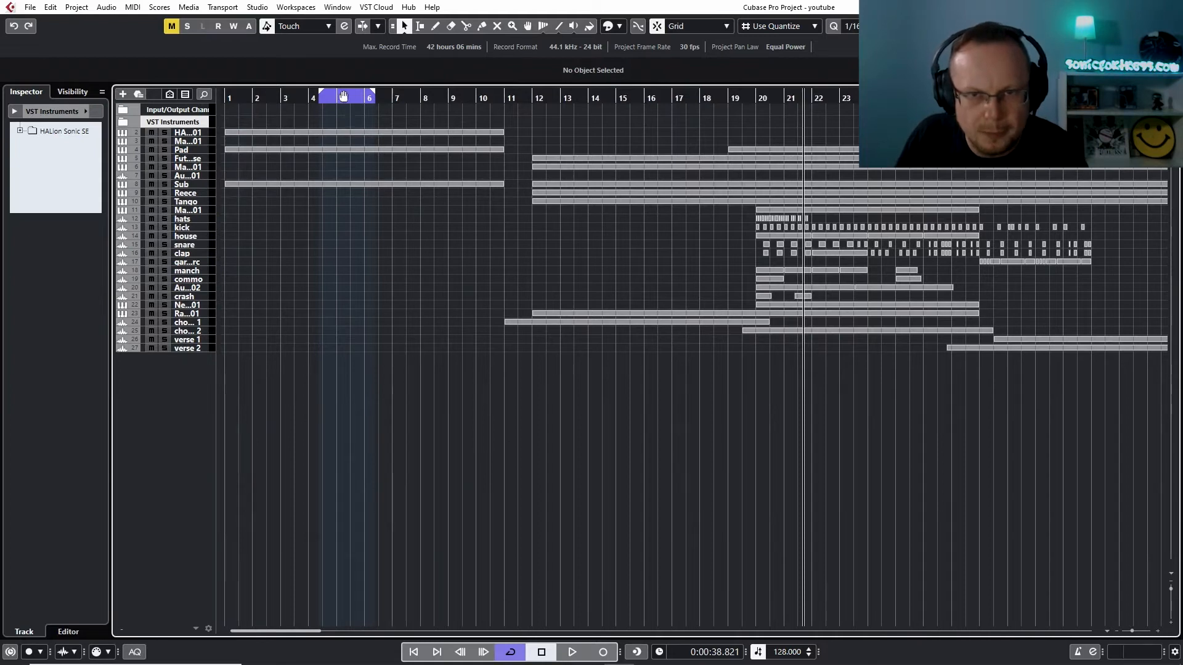
mouse_move(344, 96)
left_mouse_down()
mouse_move(248, 95)
mouse_move(332, 106)
left_mouse_up()
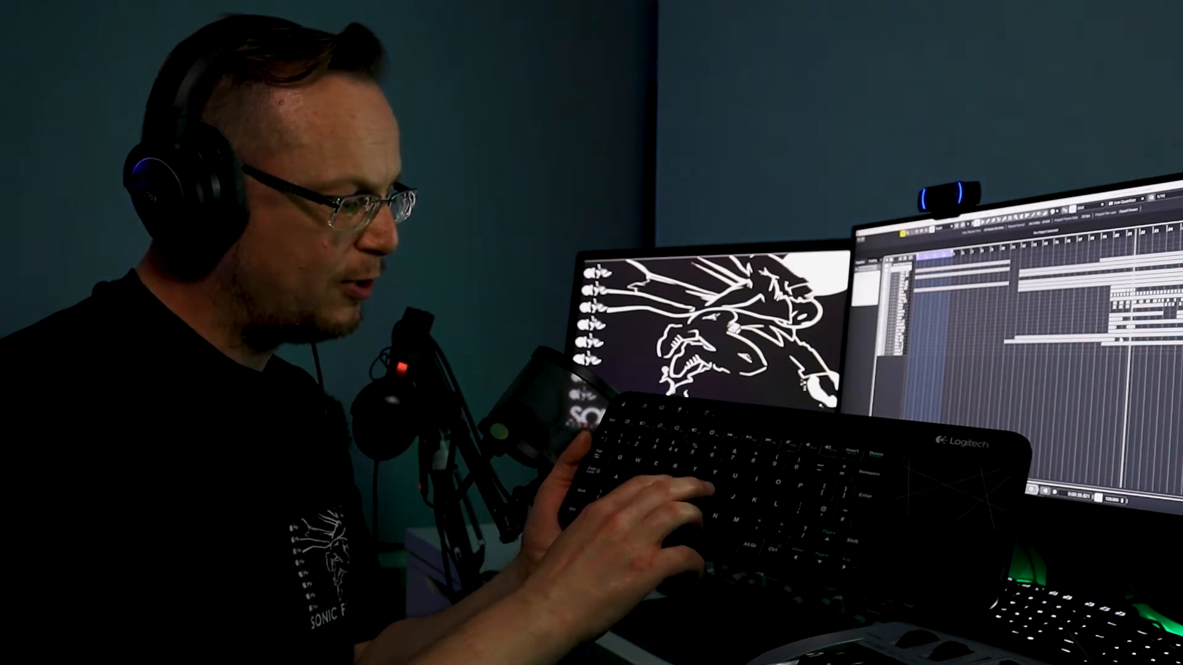
key("h")
key("h")
key("h")
key("h")
key("h")
key("h")
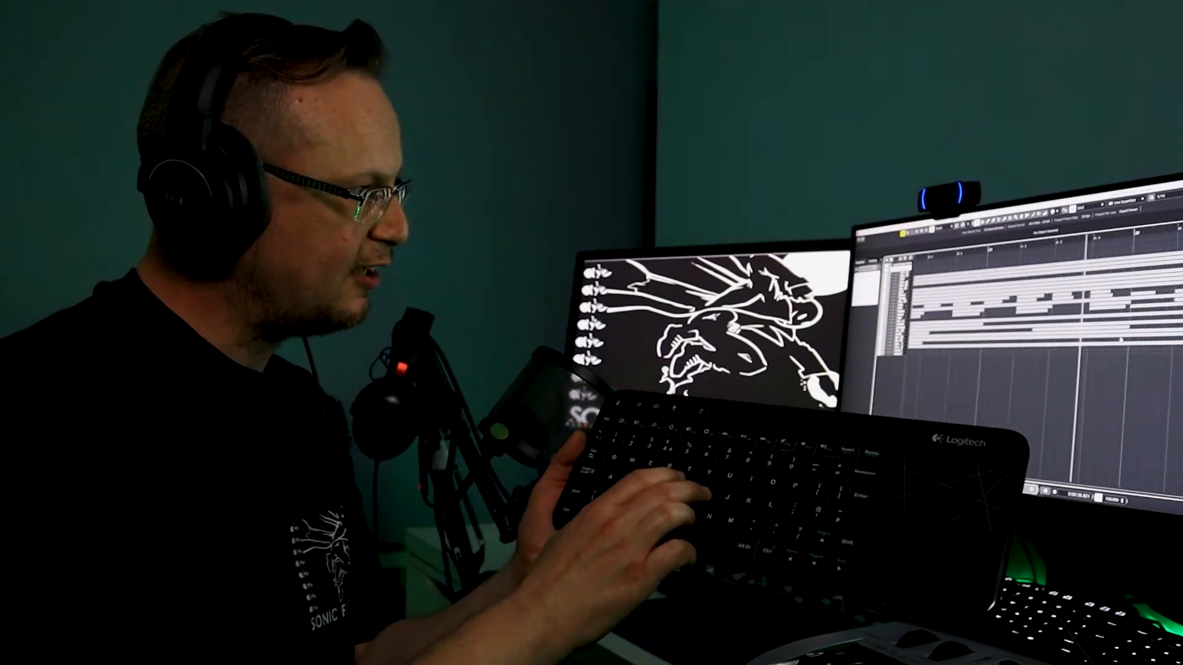
key("g")
key("g")
key("g")
key("g")
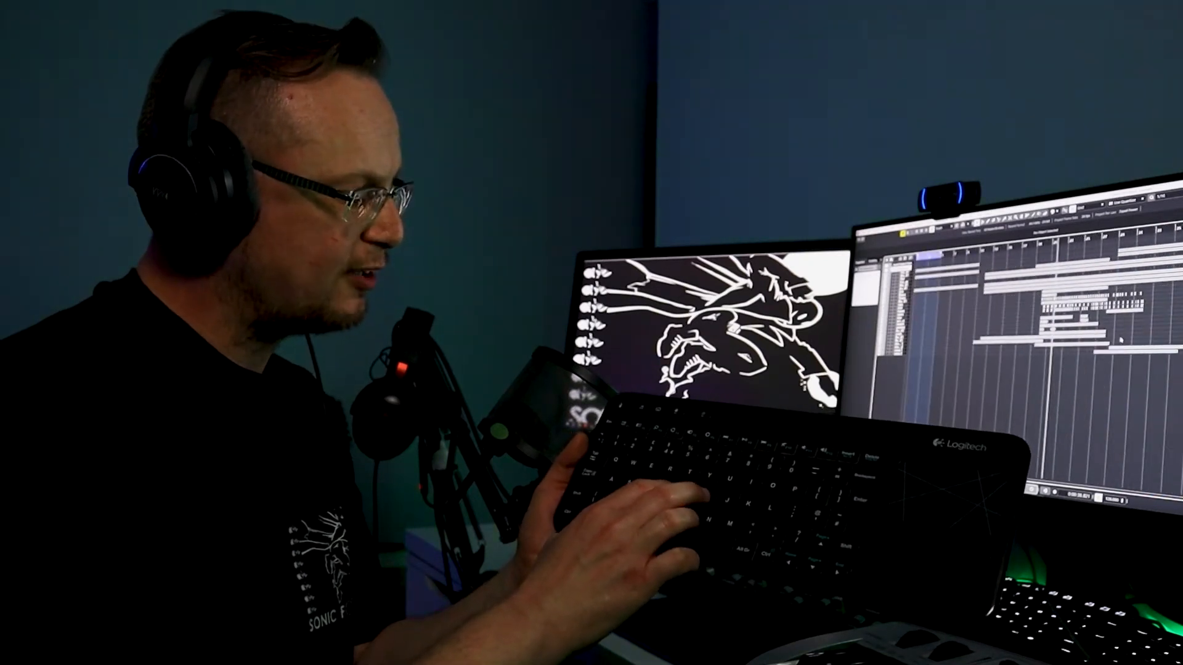
key("F3")
key("F3")
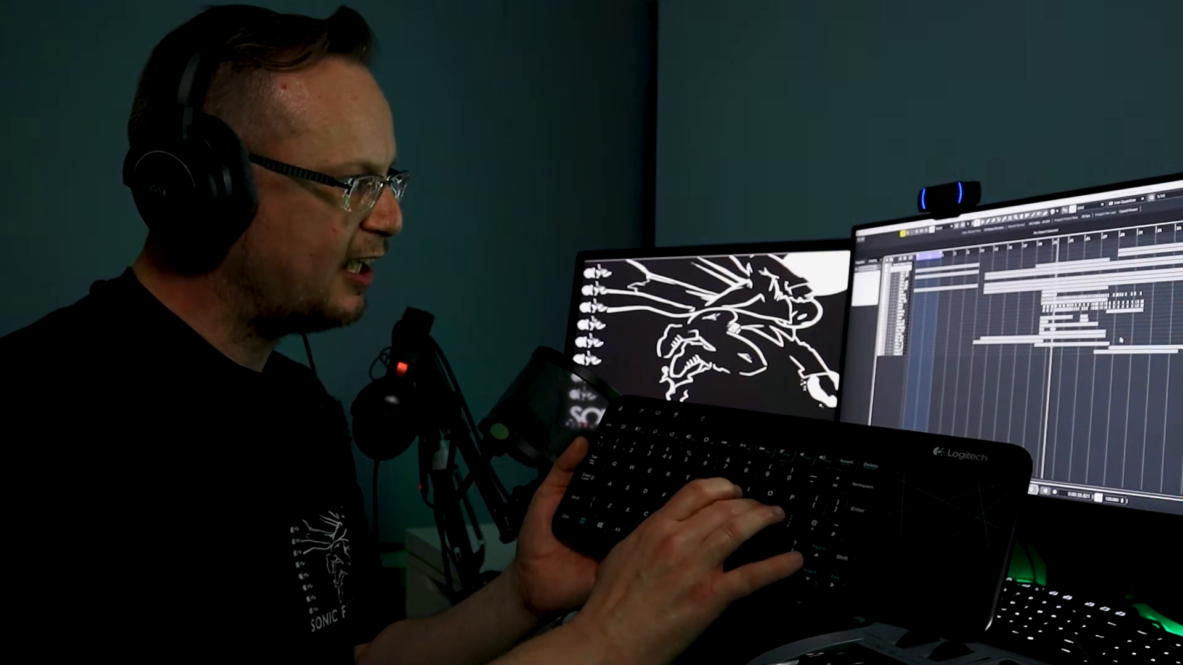
key("shift+h")
key("shift+h")
key("shift+h")
key("shift+h")
key("shift+g")
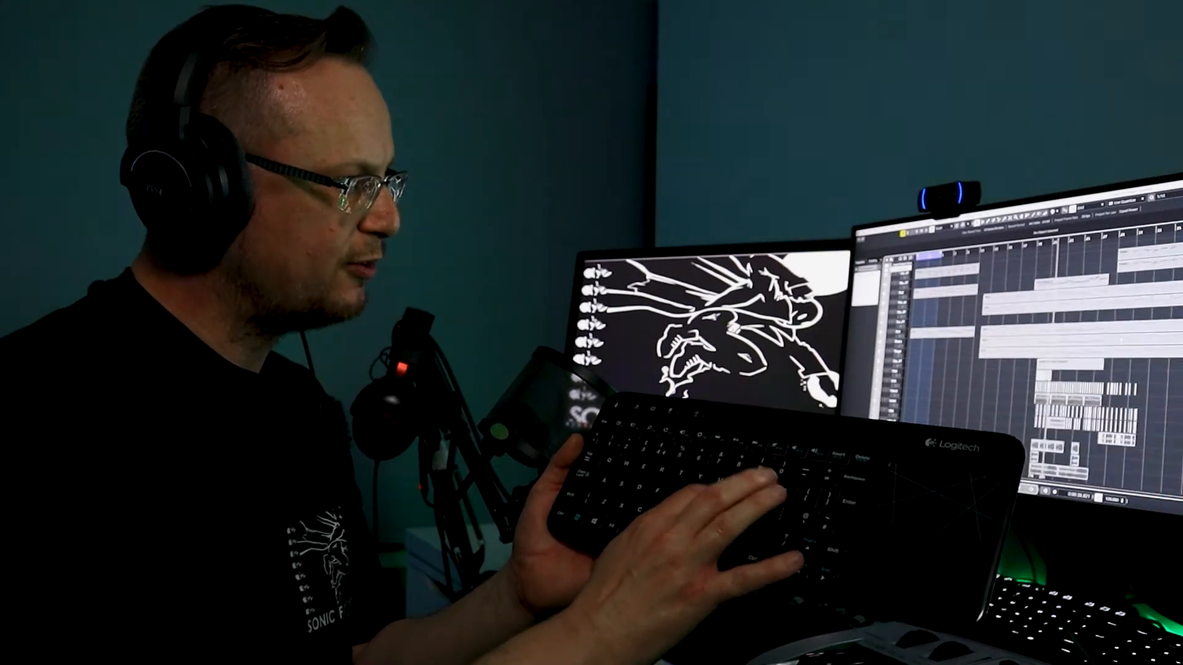
key("shift+g")
key("shift+g")
key("shift+g")
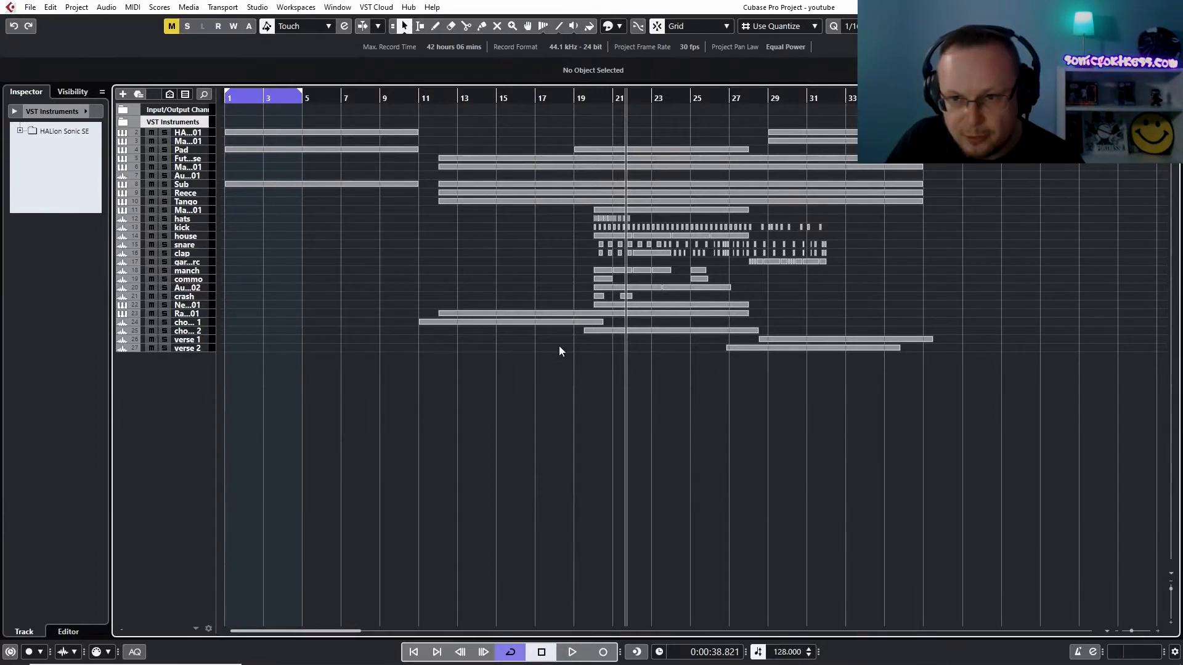
Copy the opening kick hits from bar 20 to bar 1 on the kick track and remove the surplus fifth hit
key("shift+h")
key("shift+h")
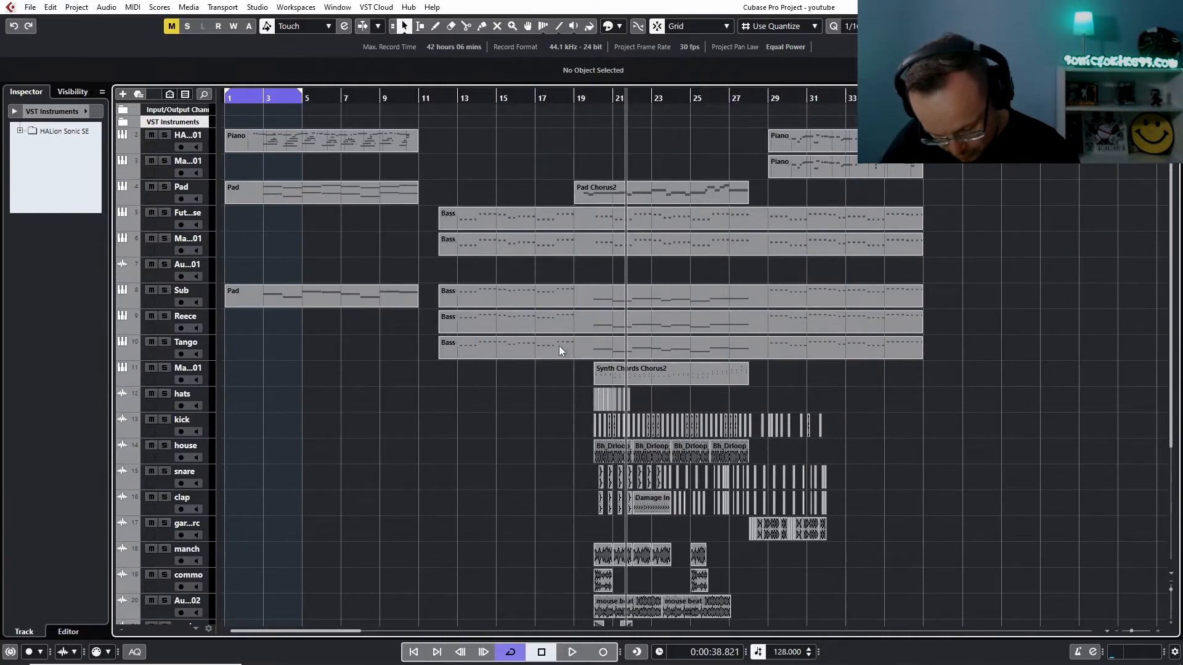
key("h")
key("h")
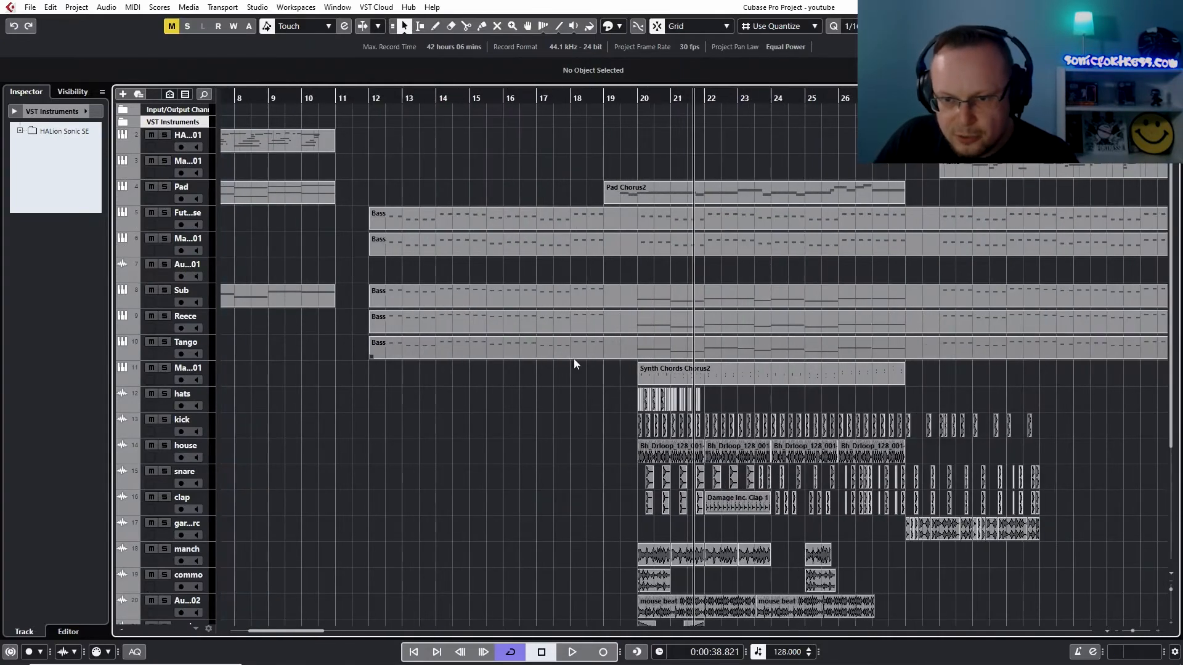
left_click_drag(589, 423, 224, 426)
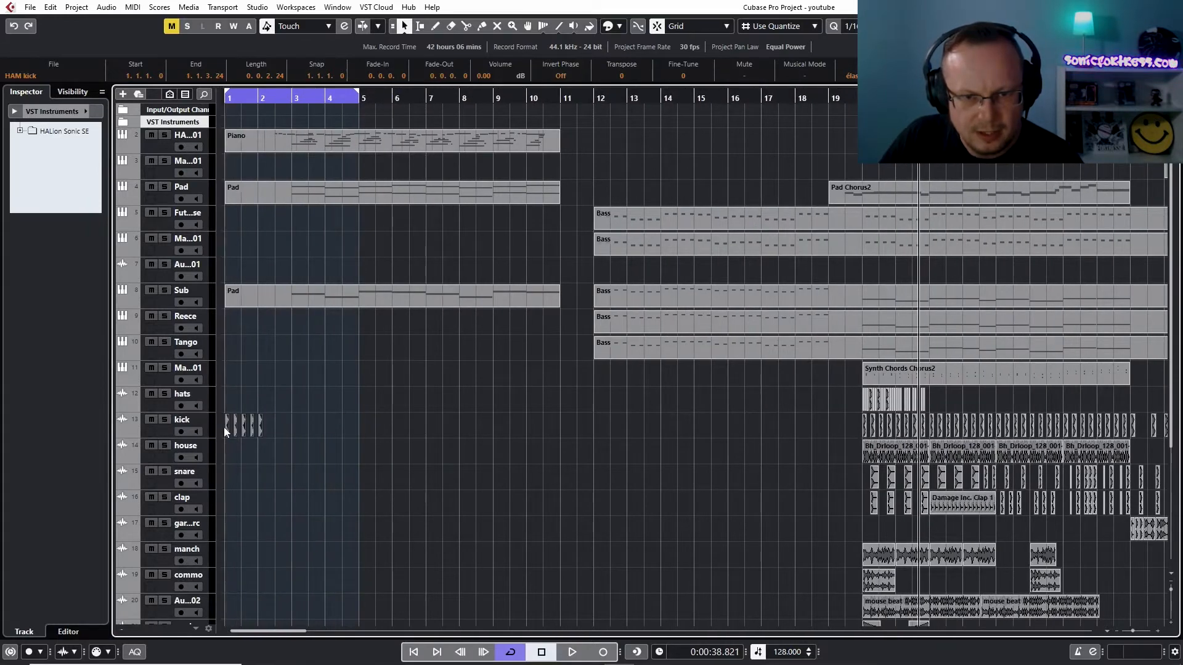
left_click(261, 429)
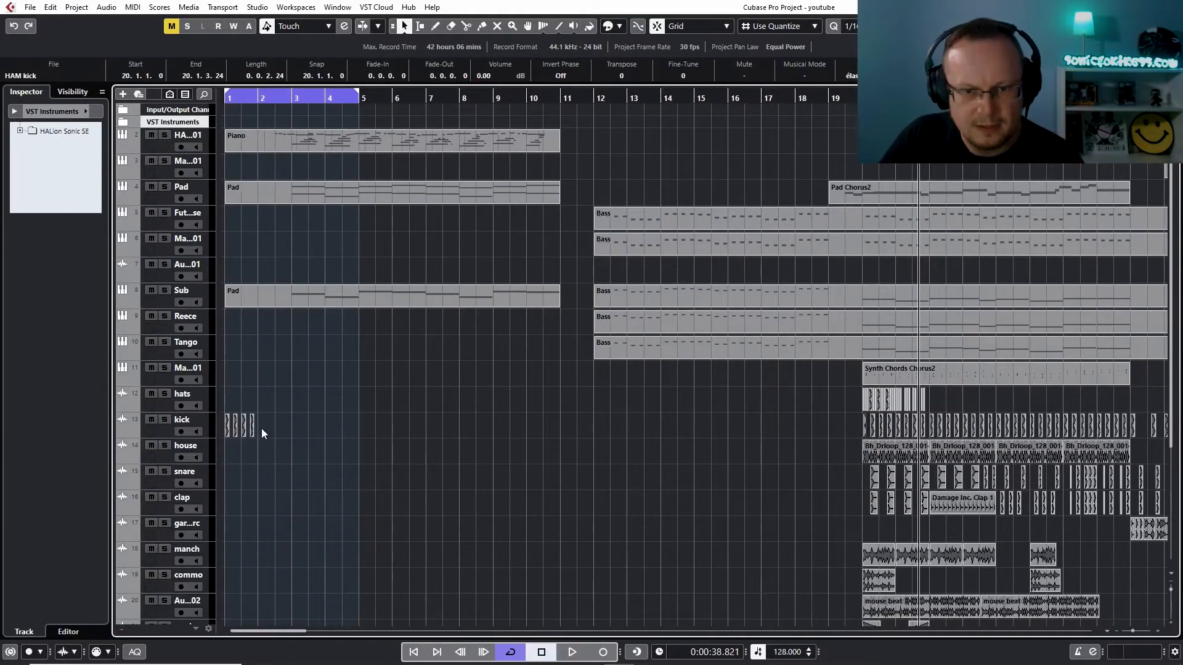
left_click(263, 433)
Duplicate the four kick hits until the kick pattern fills bars 1 to 4
left_click_drag(221, 427, 260, 424)
left_click(338, 424)
left_click_drag(338, 425, 294, 433)
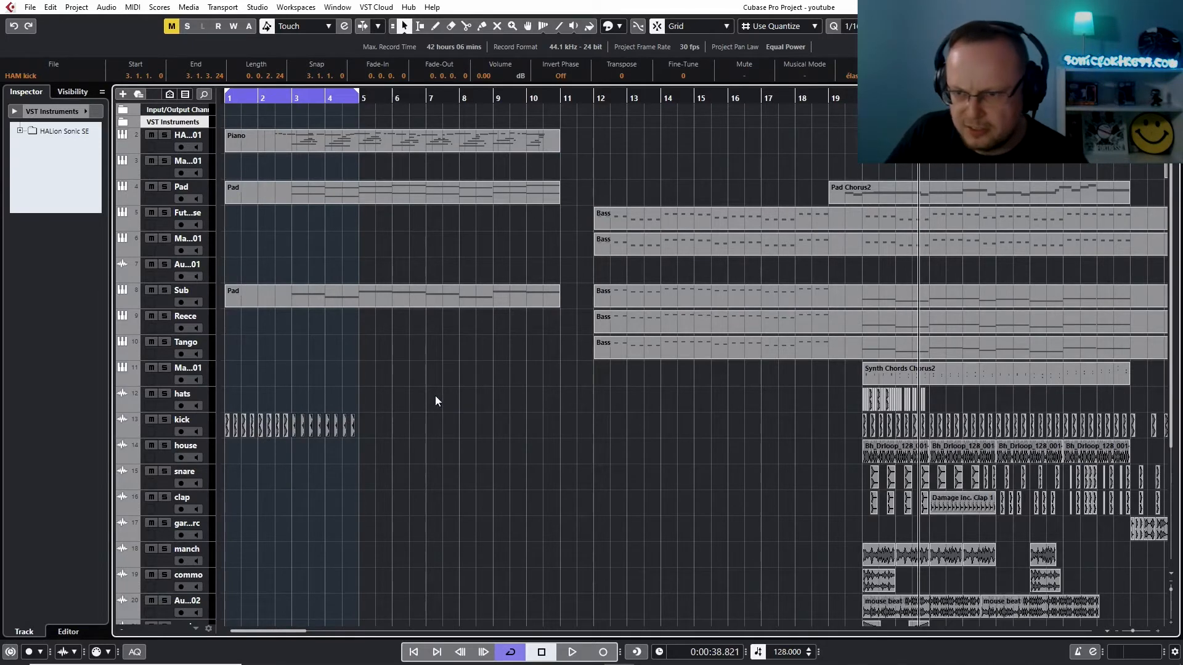
Copy the Bh_Drloop_128 loop on the house track to bar 1 and duplicate it once to fill four bars
left_click_drag(874, 459, 229, 450)
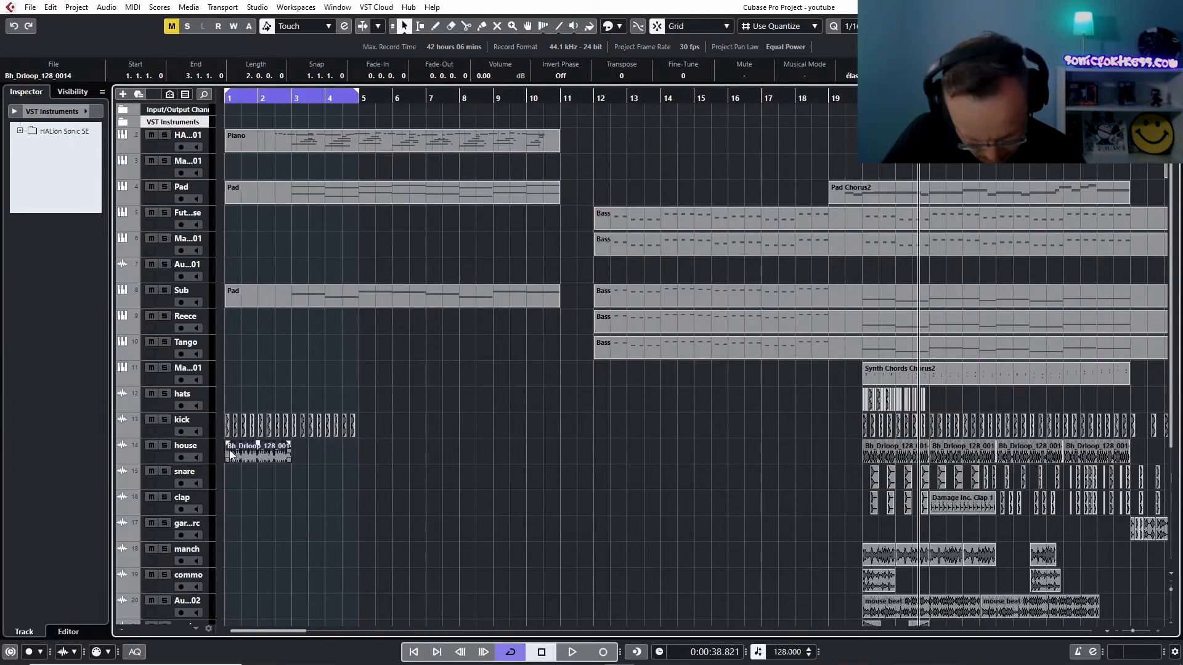
key("ctrl+d")
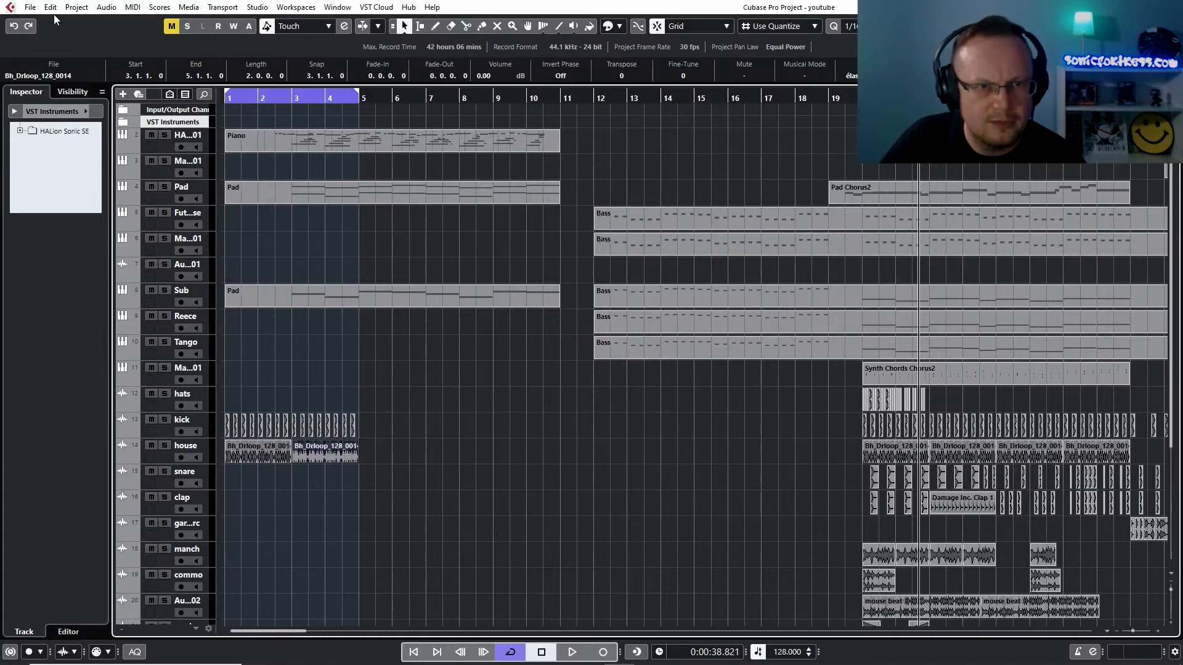
Import the MIDI file "VTDS2 Song Kit 26 Female Take Me Away MIDI" from the Vengeance song kit folder into the current project
left_click(30, 8)
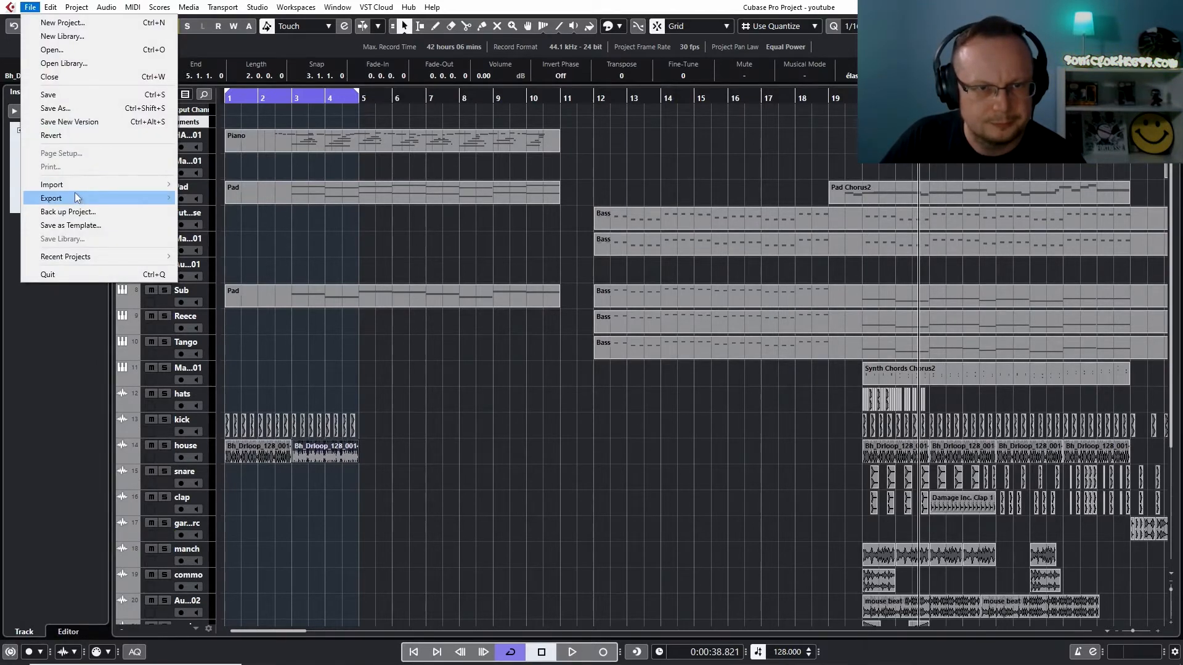
mouse_move(76, 182)
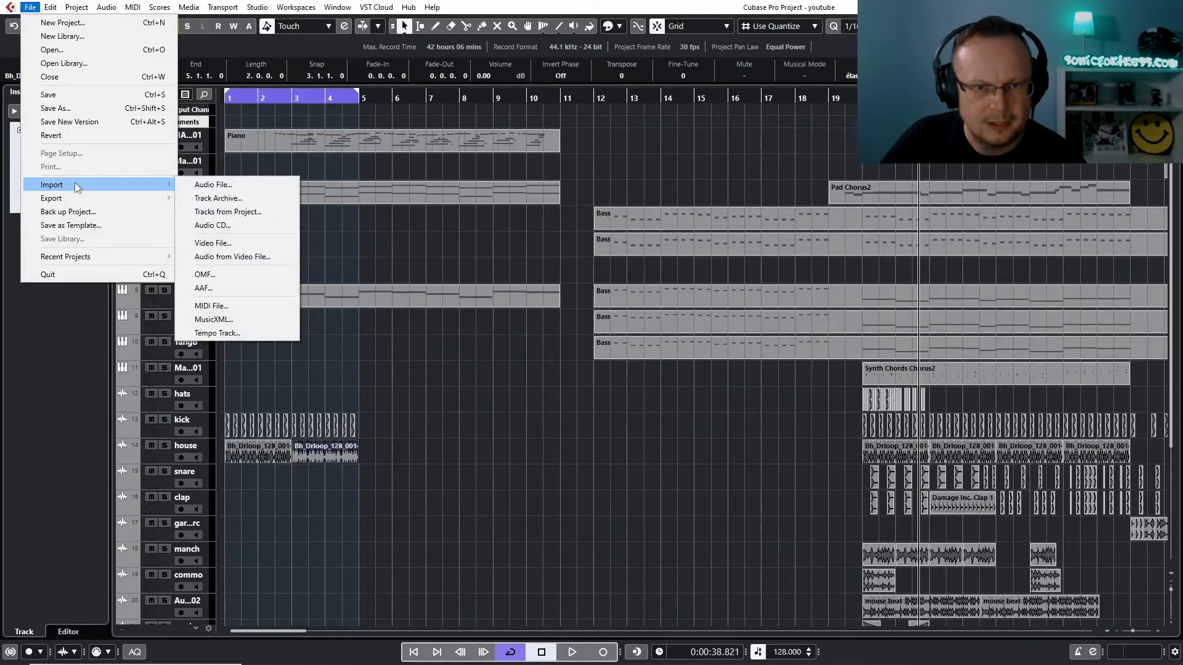
left_click(221, 306)
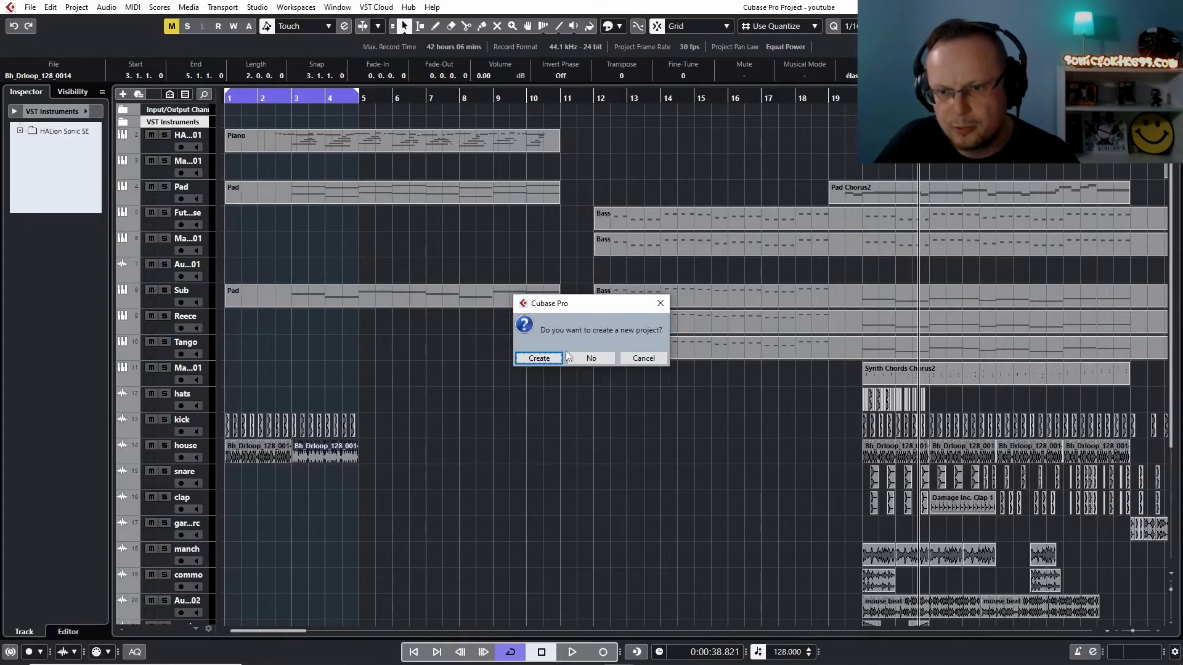
left_click(590, 359)
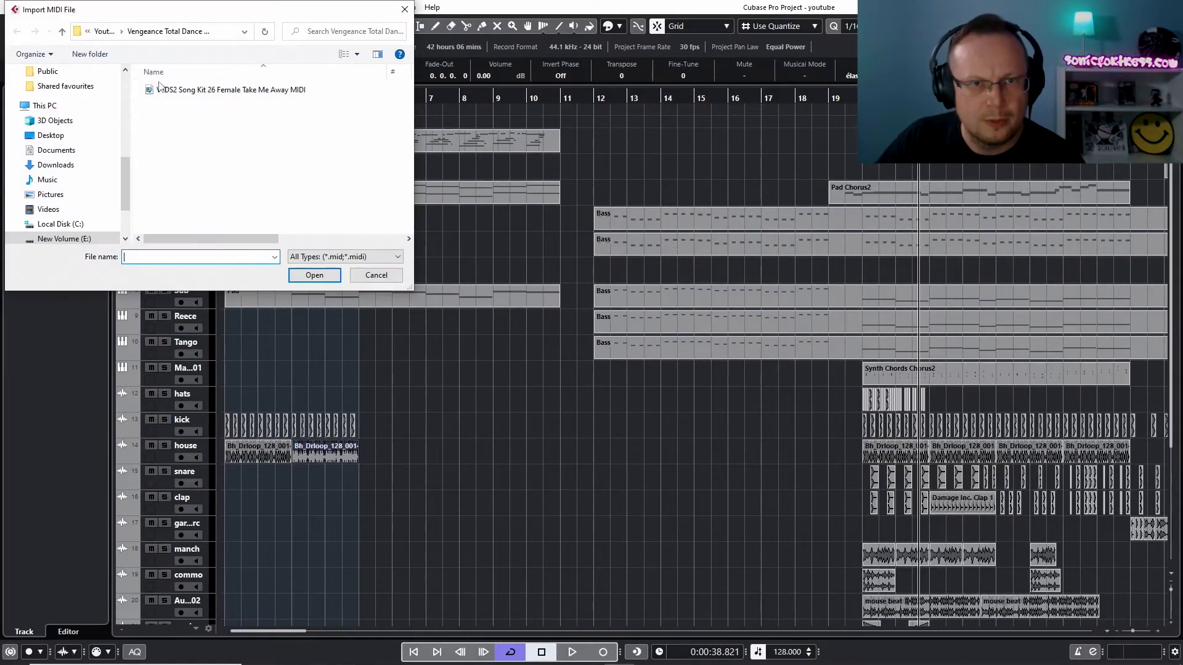
left_click(105, 31)
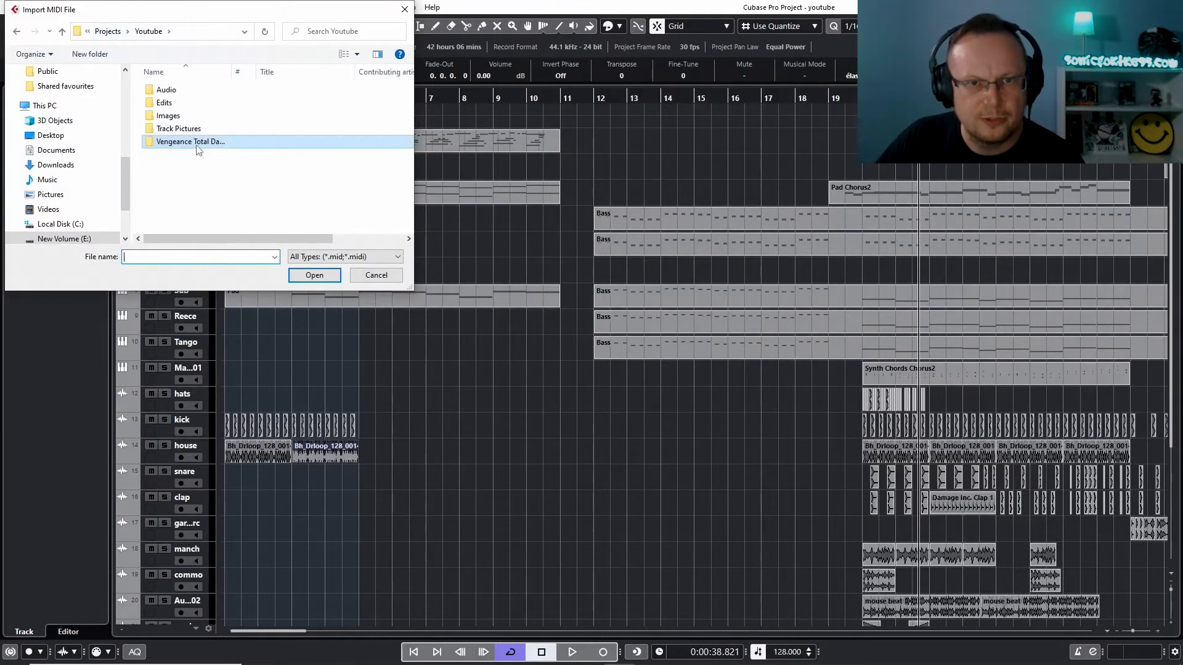
left_click_drag(232, 73, 355, 74)
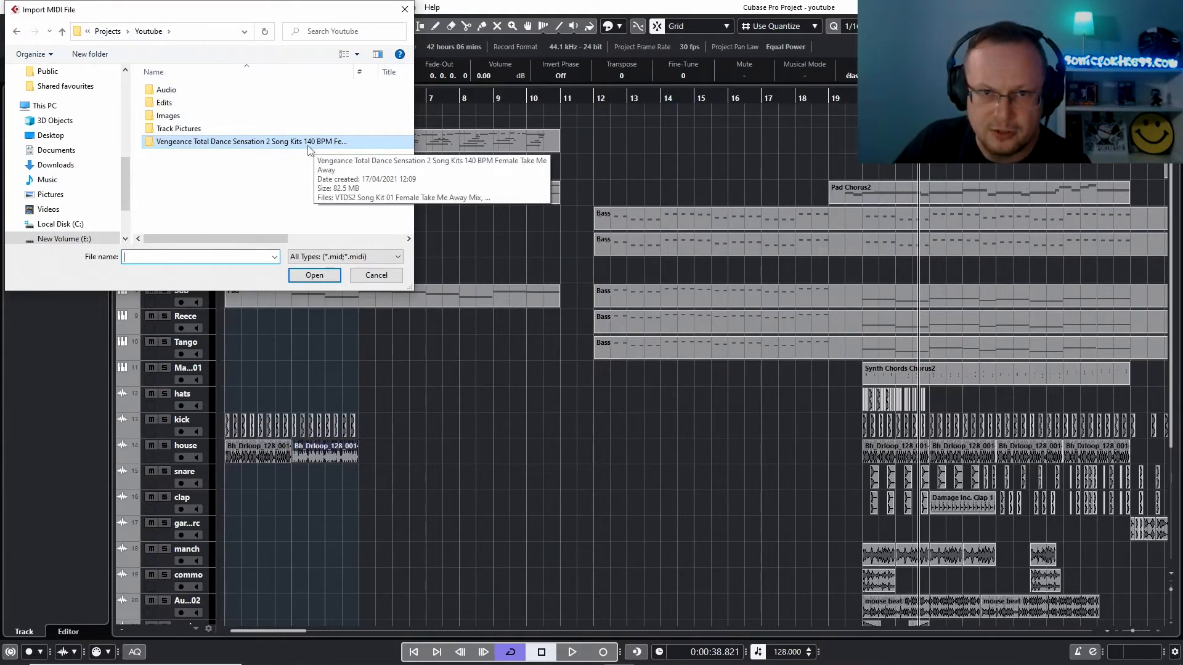
double_click(269, 142)
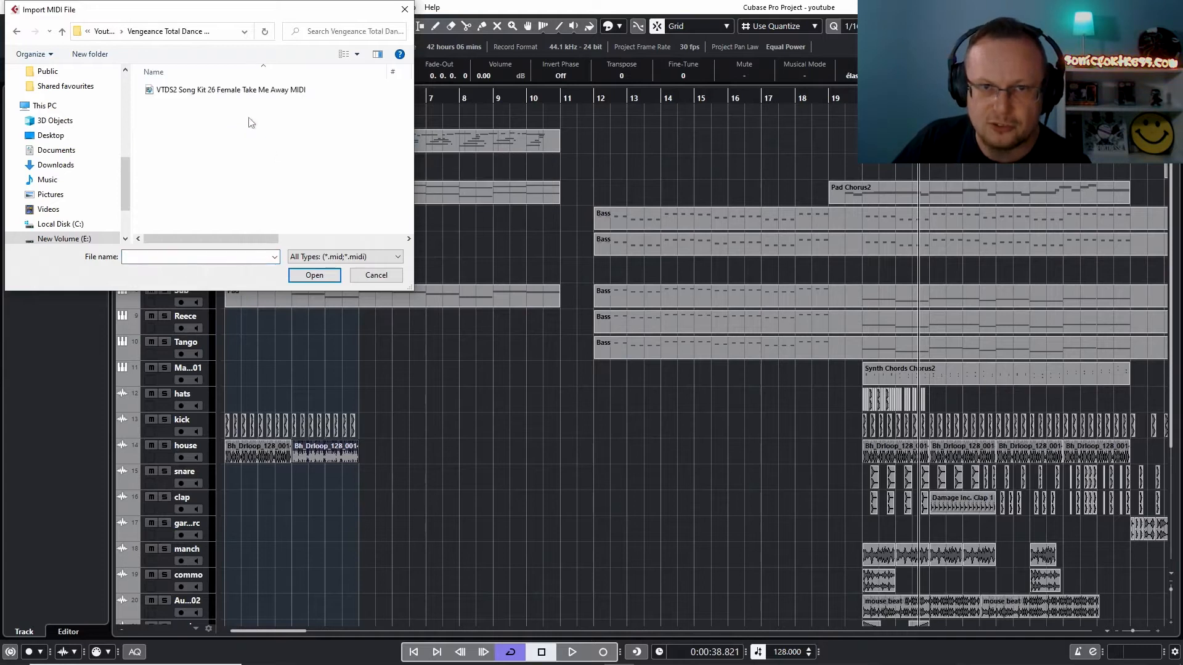
double_click(239, 91)
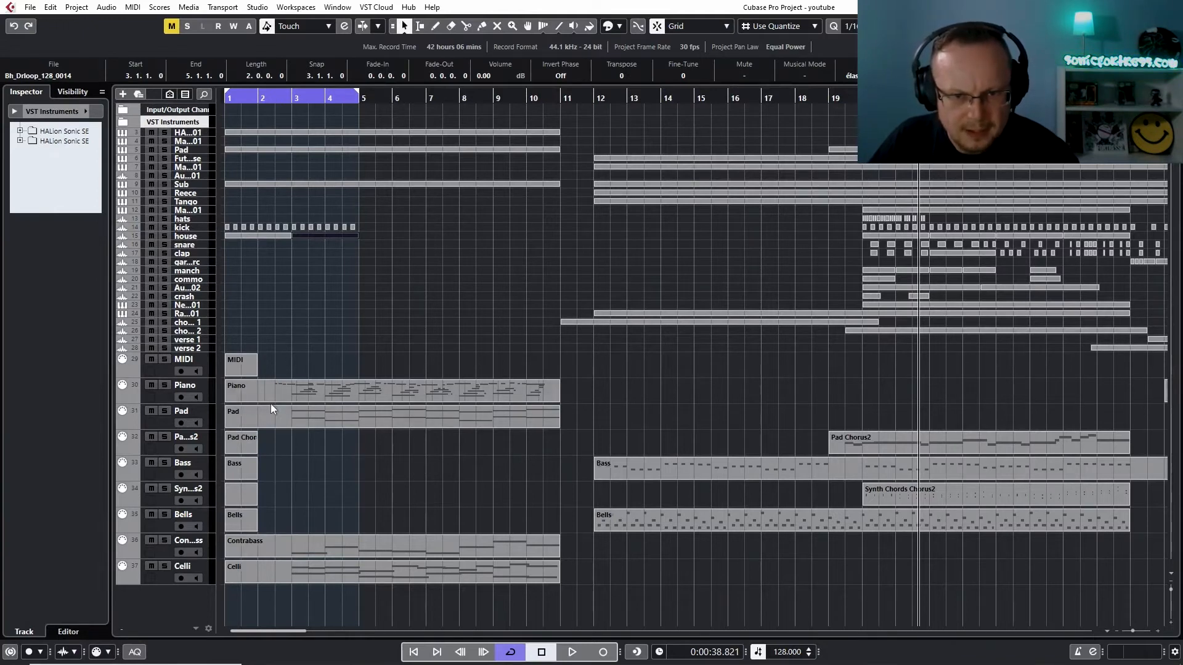
Split the imported Contrabass and Celli parts at bar 3, and delete their openings plus the empty first-bar parts from Pad Chorus2 to Bells
key("3")
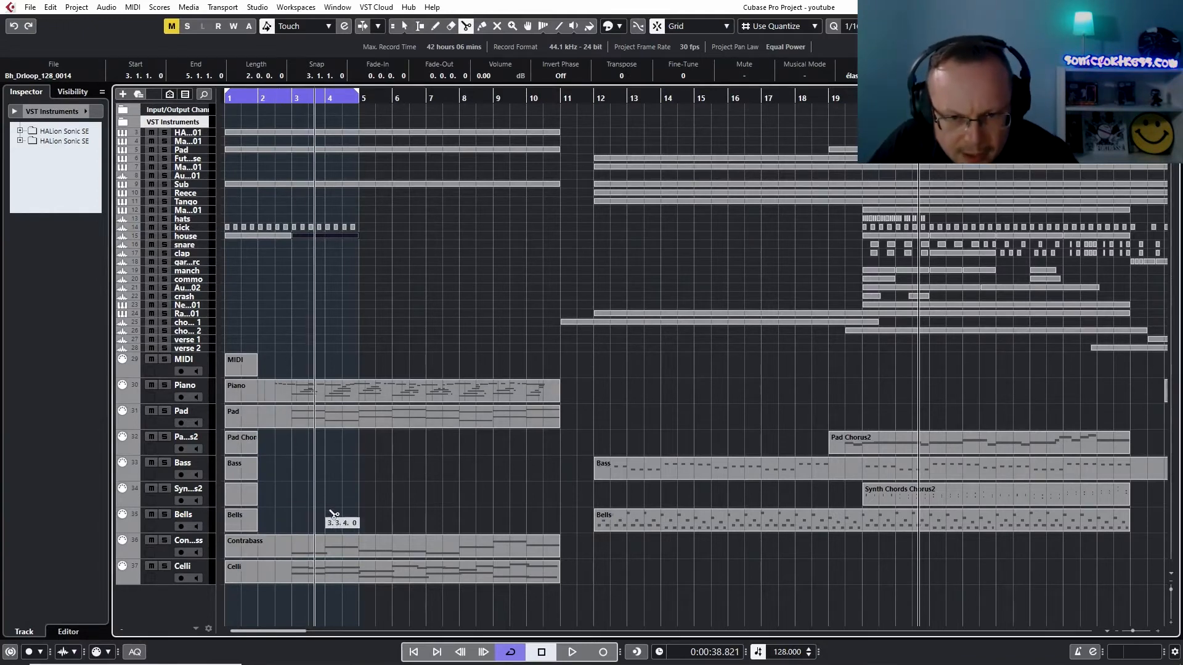
left_click(292, 569)
left_click(293, 550)
key("1")
left_click_drag(248, 601, 293, 424)
key("Delete")
Trim the imported Pad part to start at bar 3 and the imported Piano part to start at bar 2
left_click(236, 425)
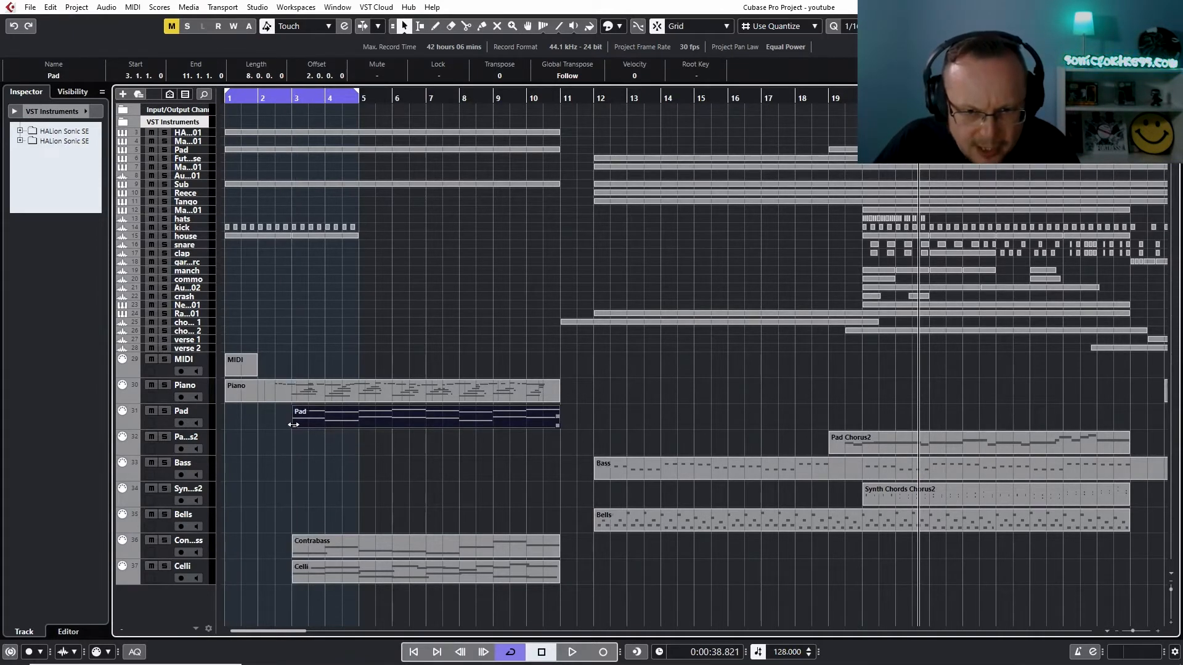
left_click_drag(226, 398, 260, 398)
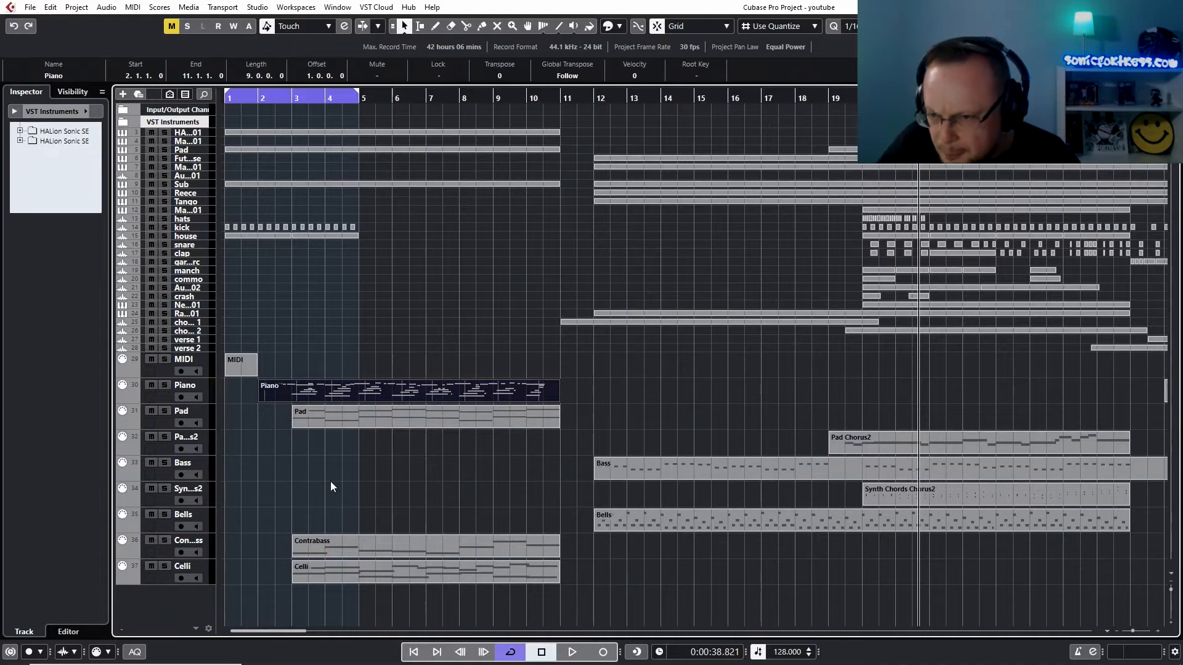
Copy the imported Bass part from bar 12 to bar 1 and delete the original part
left_click(746, 478)
left_click_drag(745, 475, 362, 467)
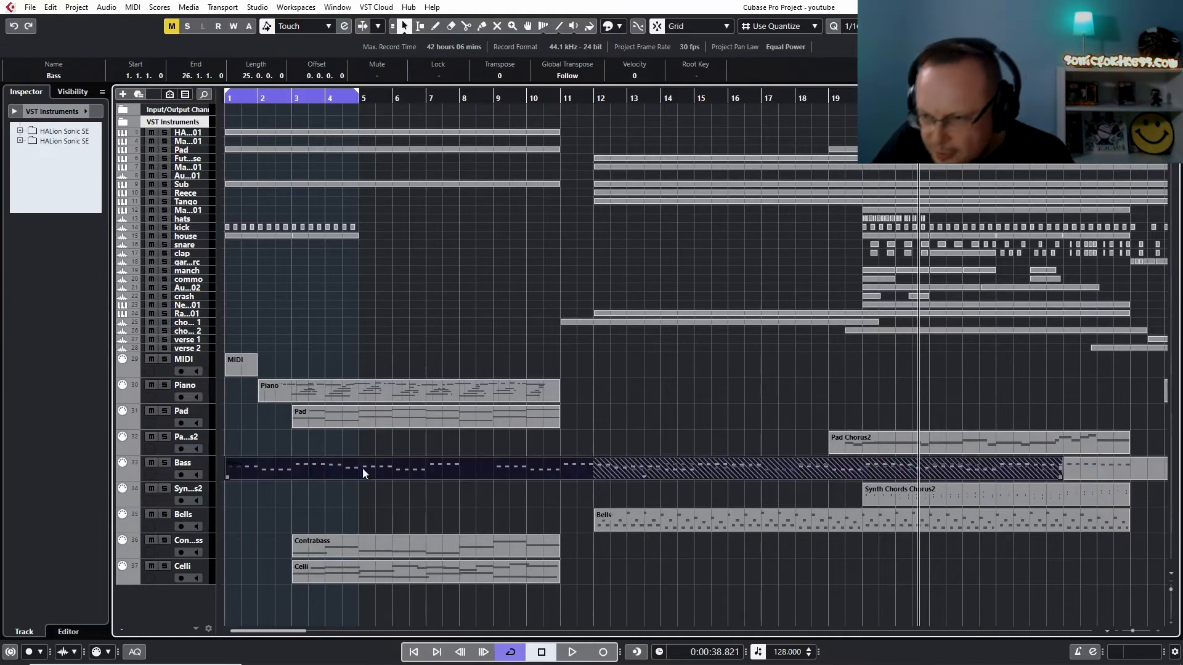
left_click(1092, 466)
key("Delete")
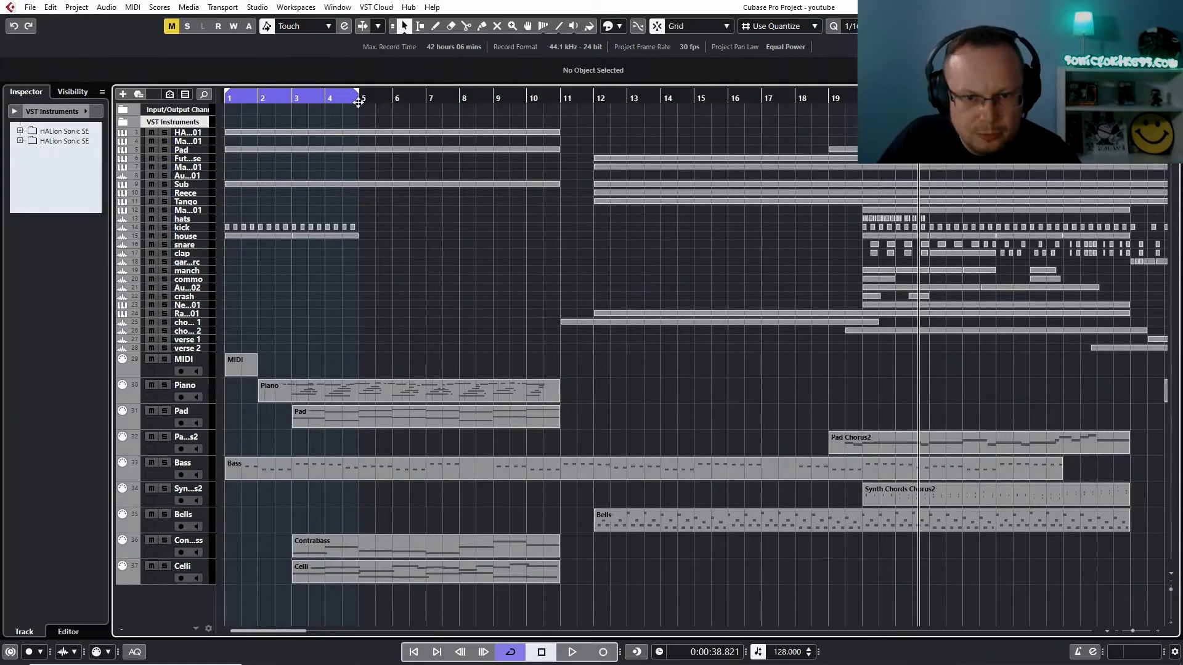
left_click(283, 99)
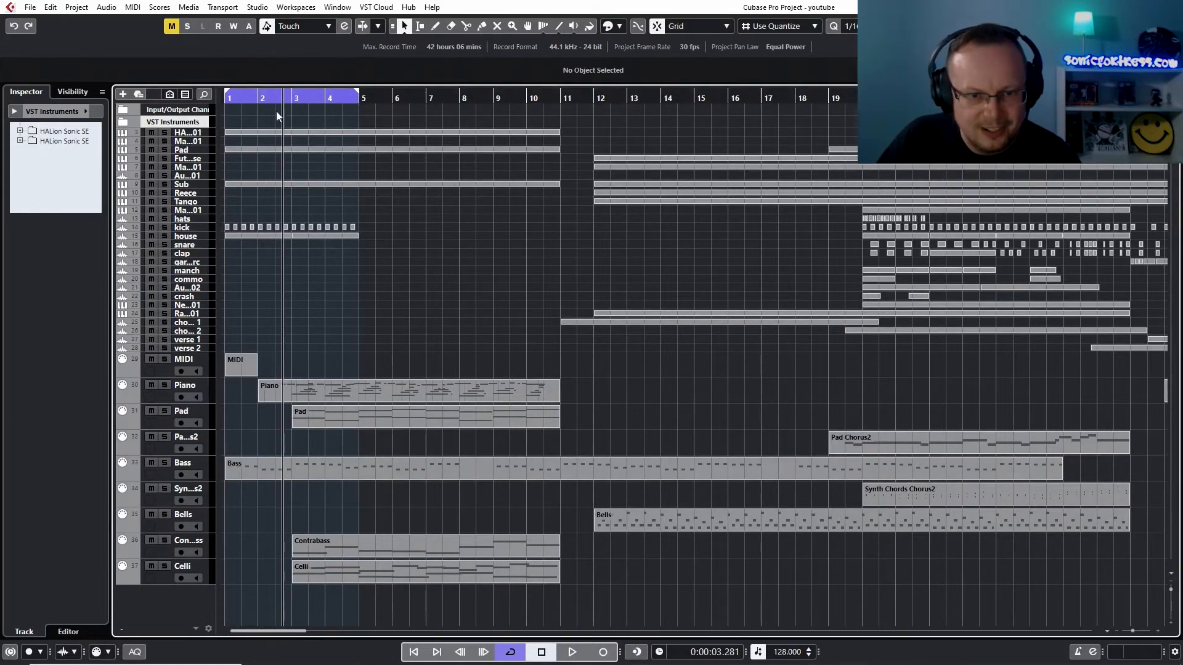
left_click(165, 463)
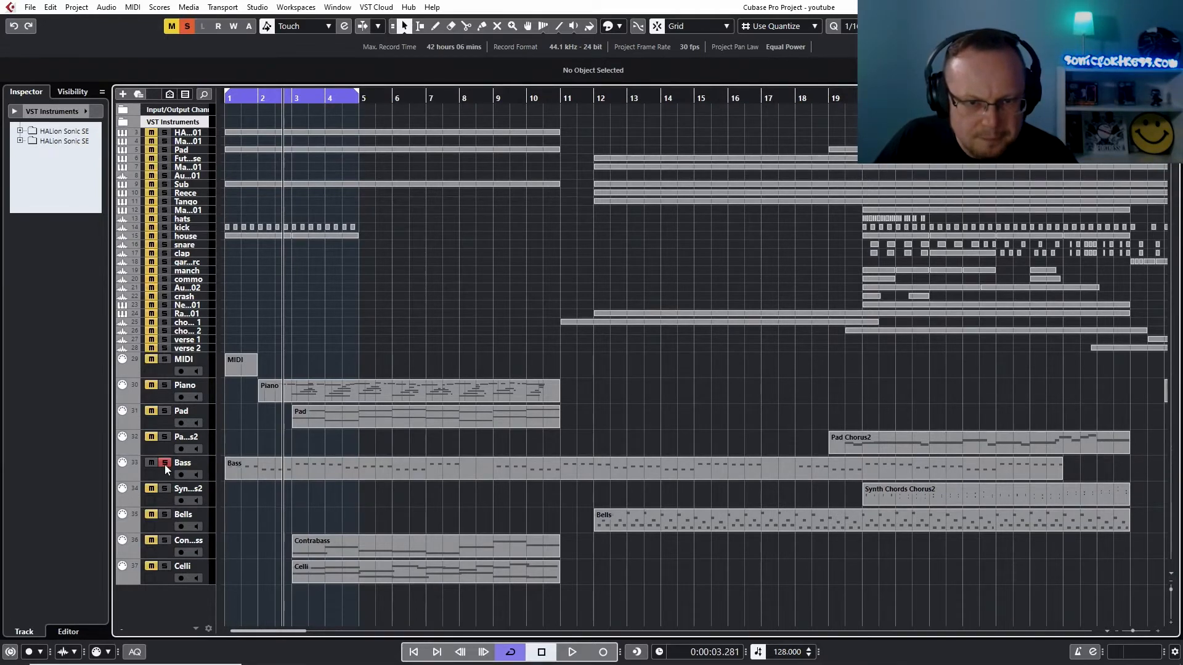
left_click(164, 464)
Delete the Pad part at the start of the Sub track and copy the imported Bass part onto that track at bar 1
left_click(258, 472)
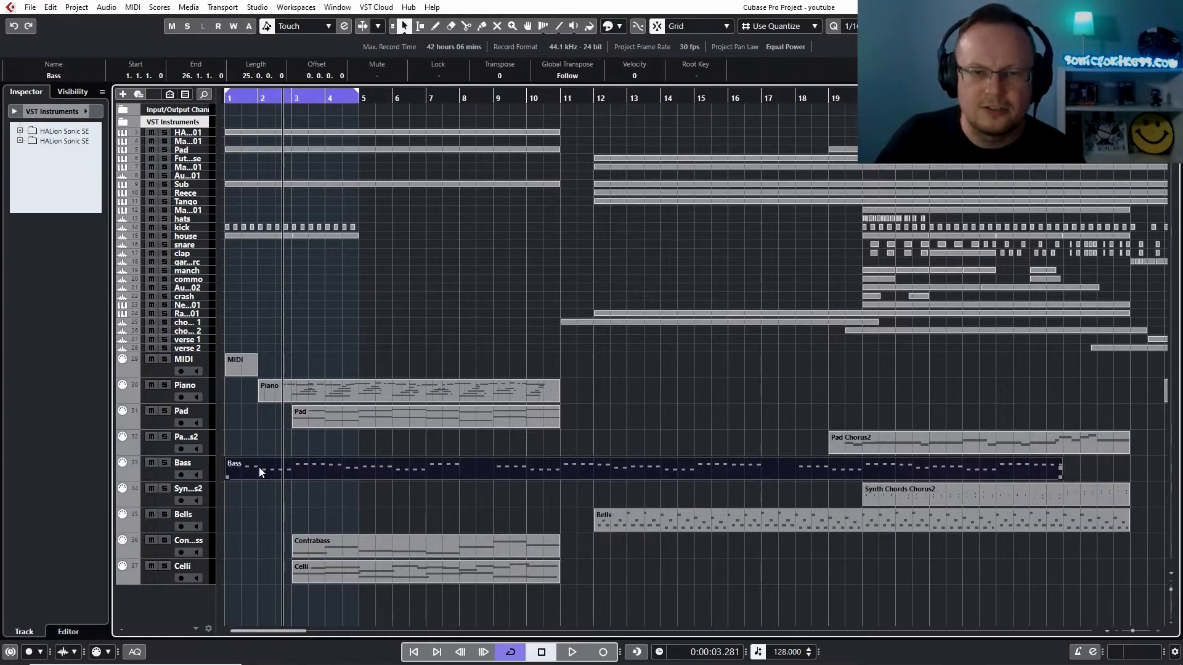
left_click(264, 184)
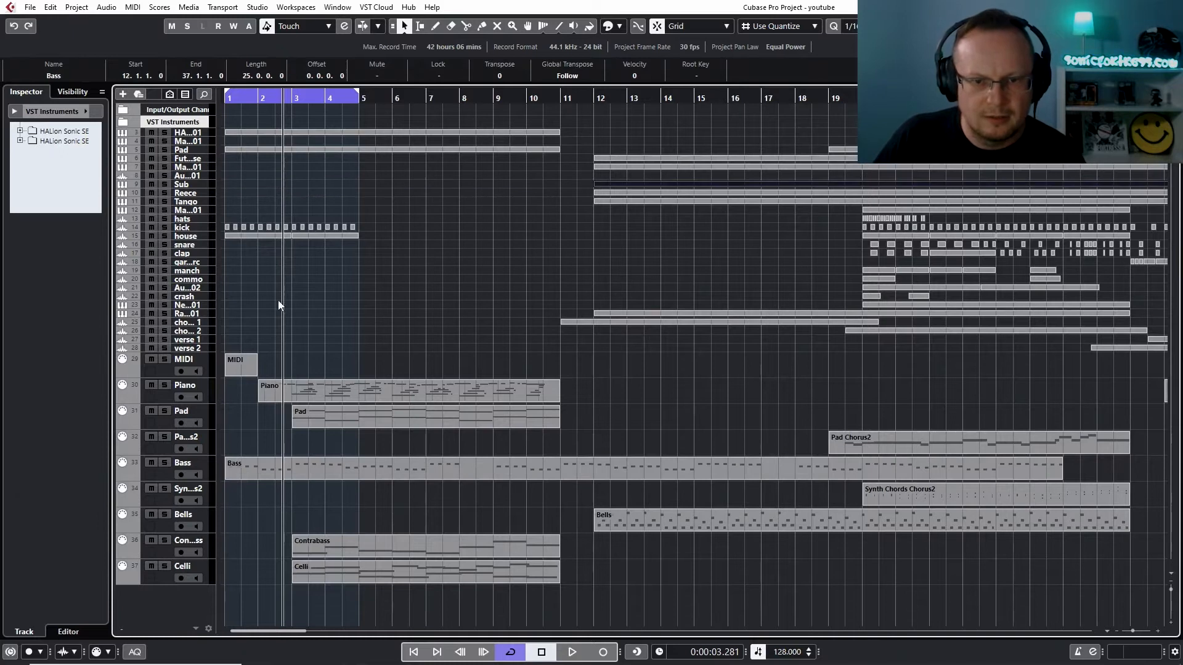
left_click(272, 471)
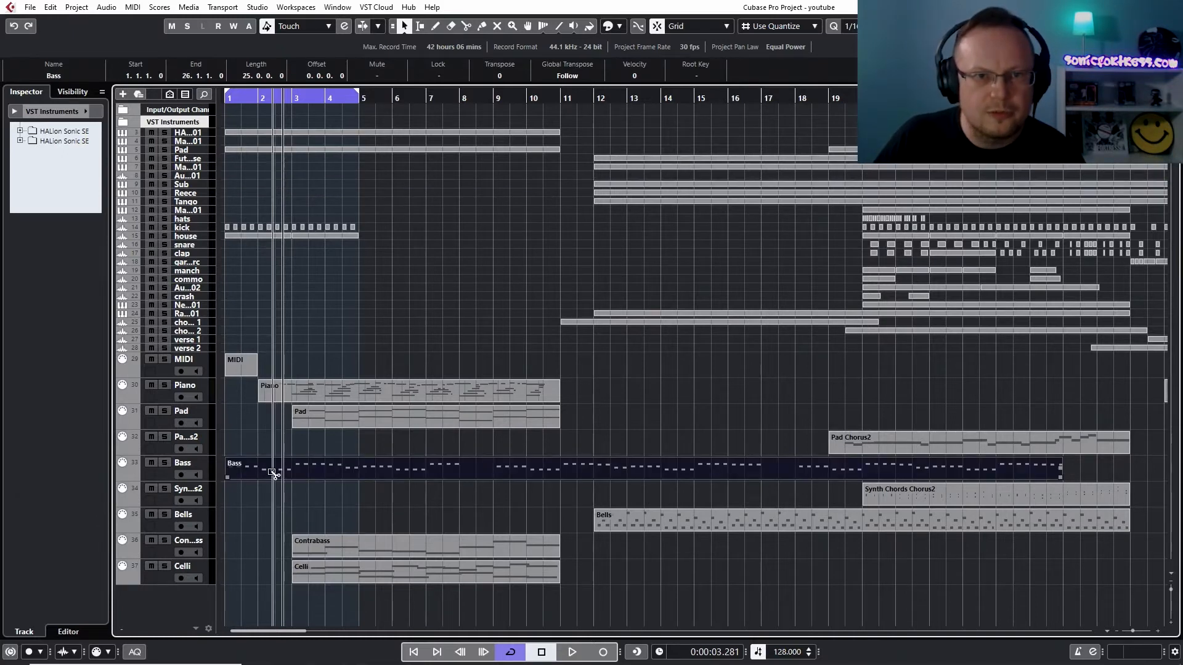
left_click_drag(272, 471, 258, 183)
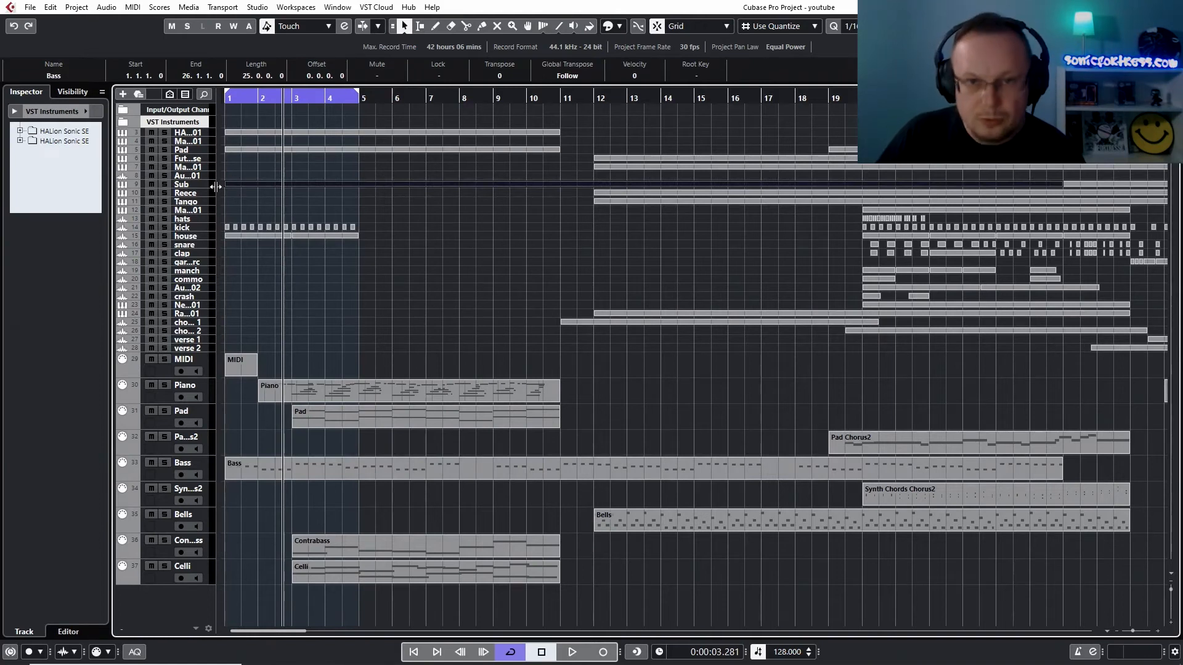
scroll(216, 187, "down", 2)
scroll(216, 187, "up", 8)
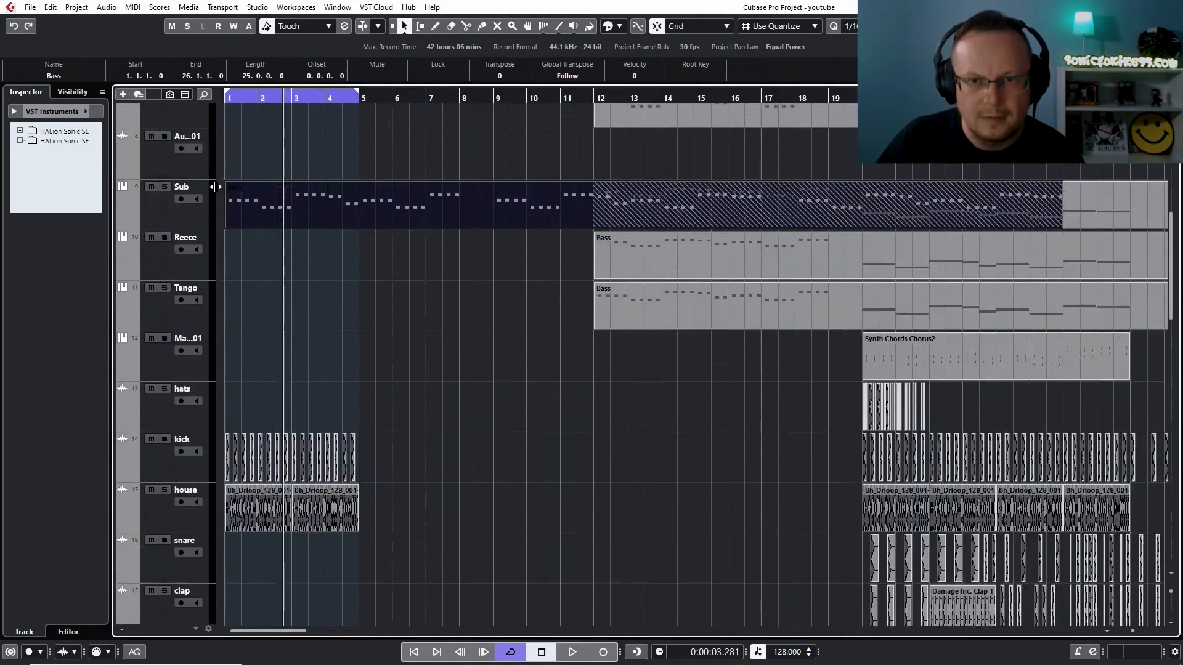
Open the Sub track's opening Bass part for note editing with the cycle extended to bar 9 and editor solo on
double_click(304, 213)
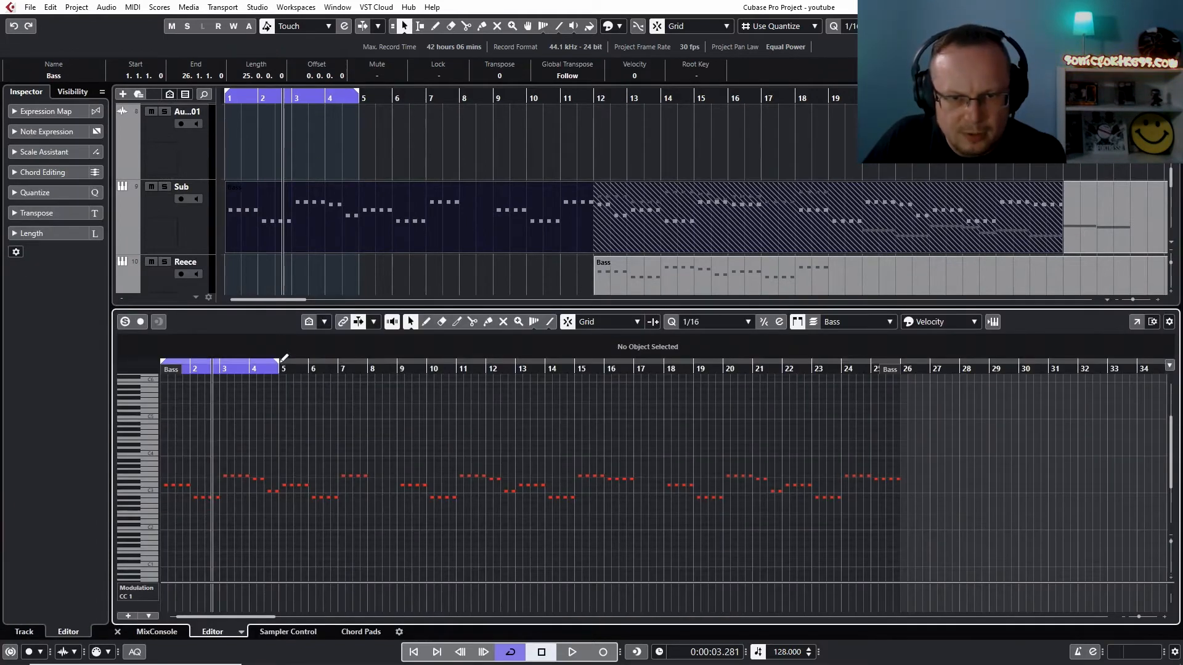
left_click_drag(279, 368, 316, 369)
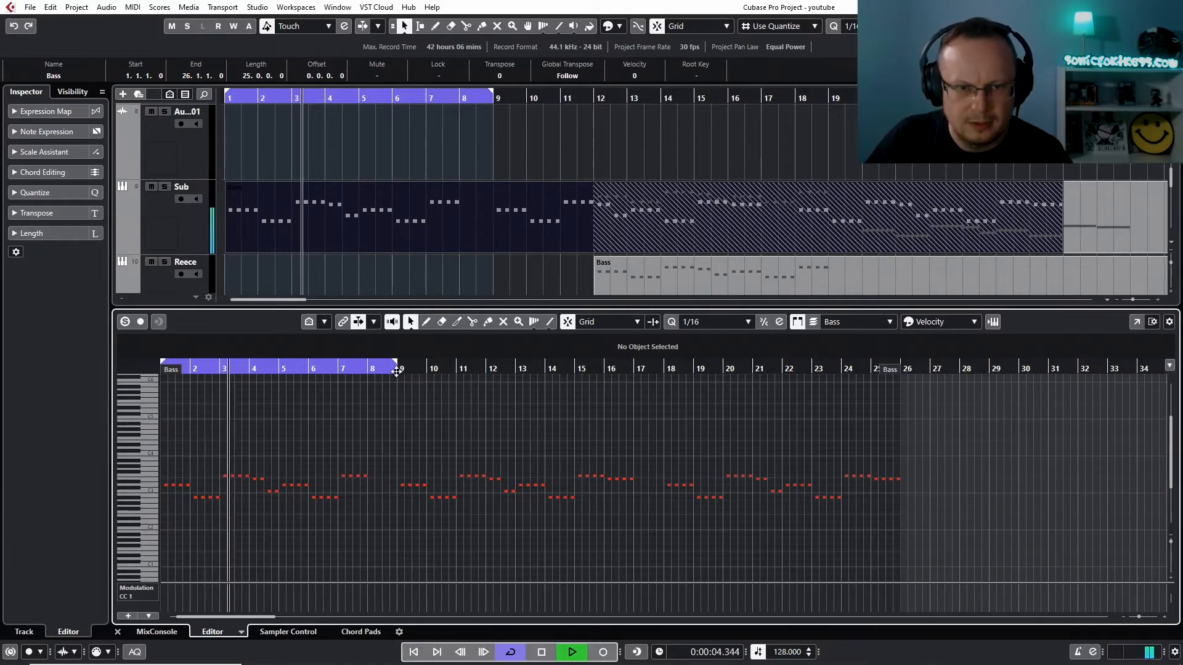
left_click(126, 321)
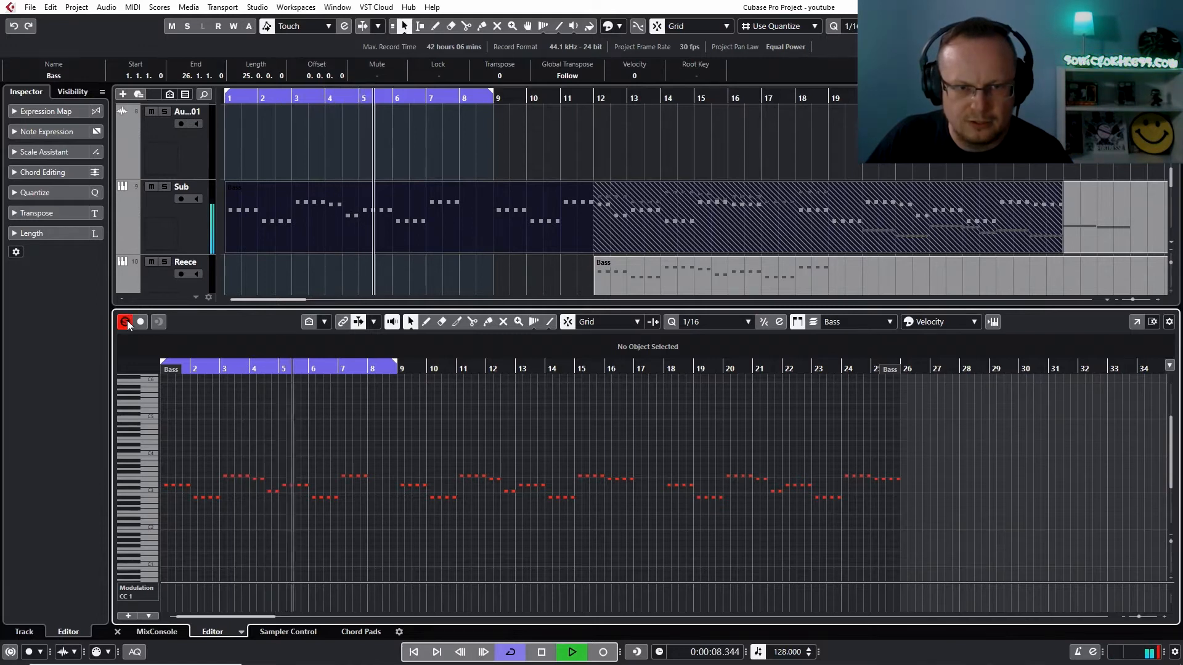
key("space")
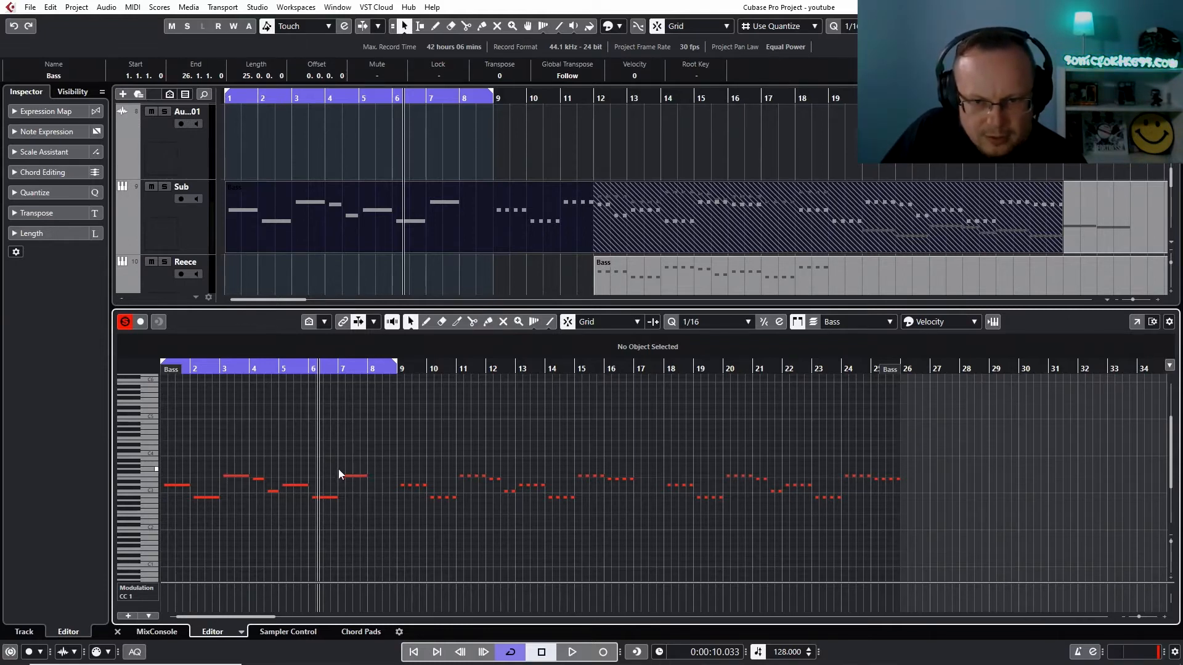
Extend the starts of the long bass notes in bars 5, 6 and 7 back to their bar lines
left_click_drag(342, 474, 336, 475)
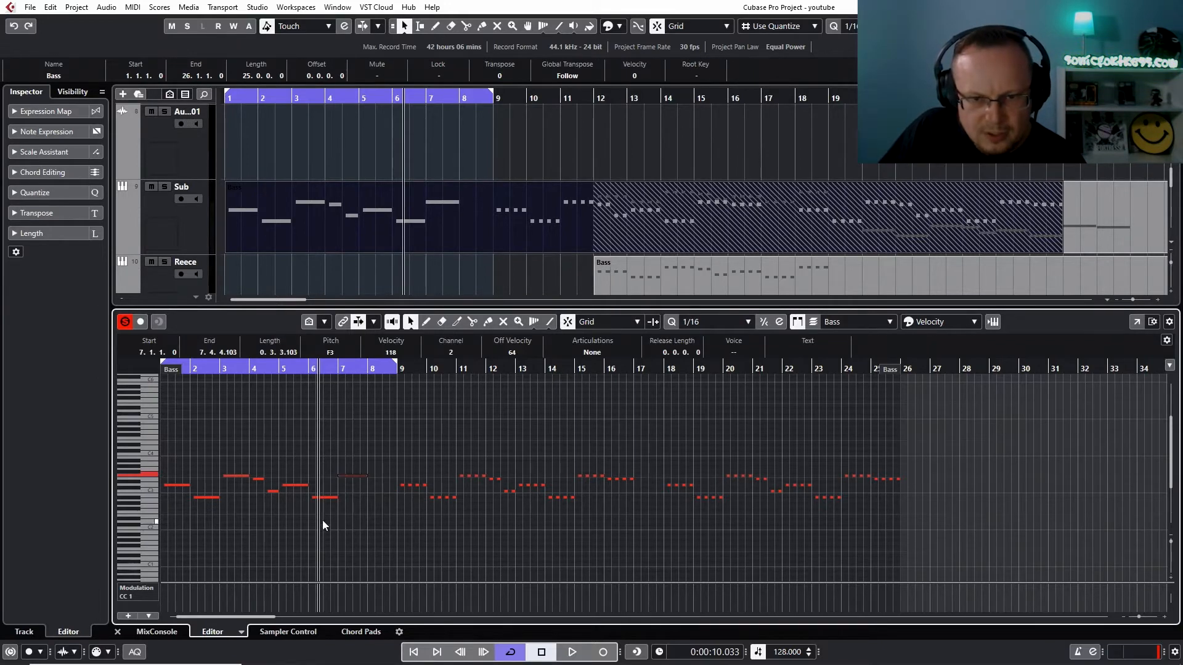
left_click(309, 498)
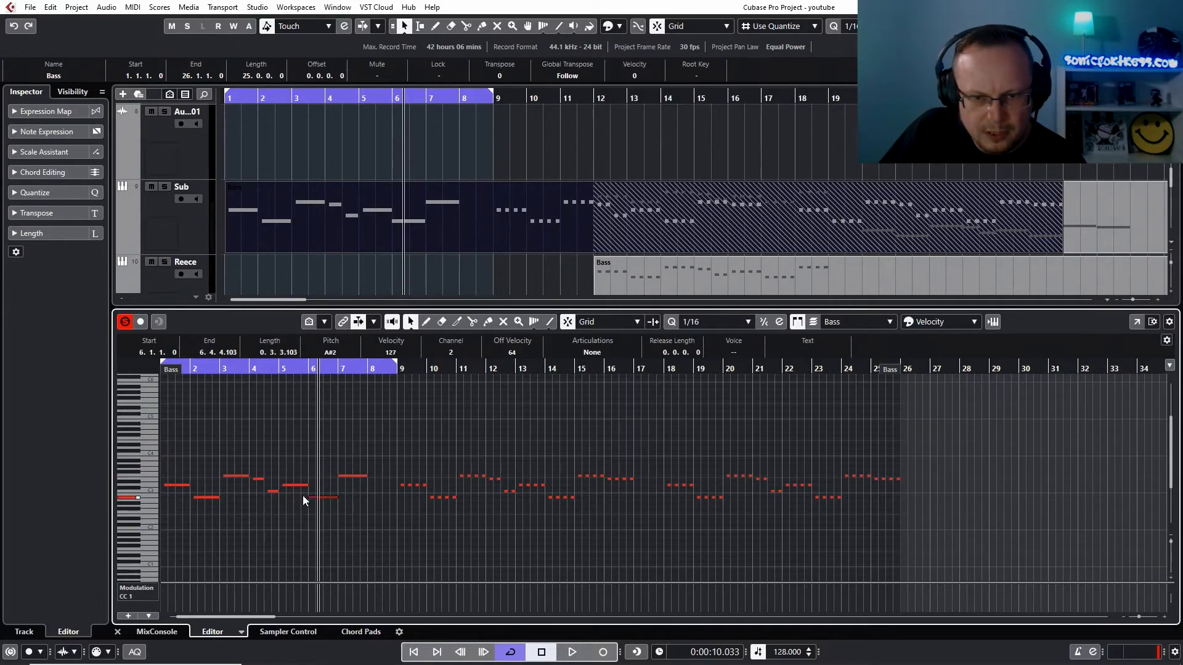
left_click(282, 485)
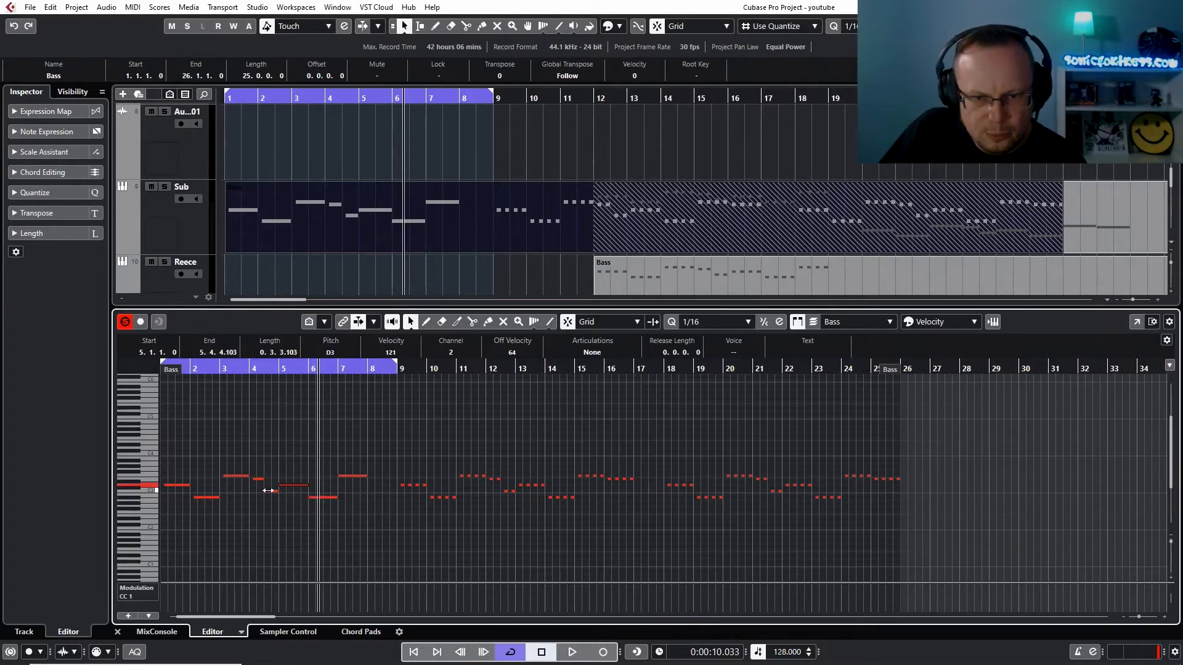
left_click(266, 490)
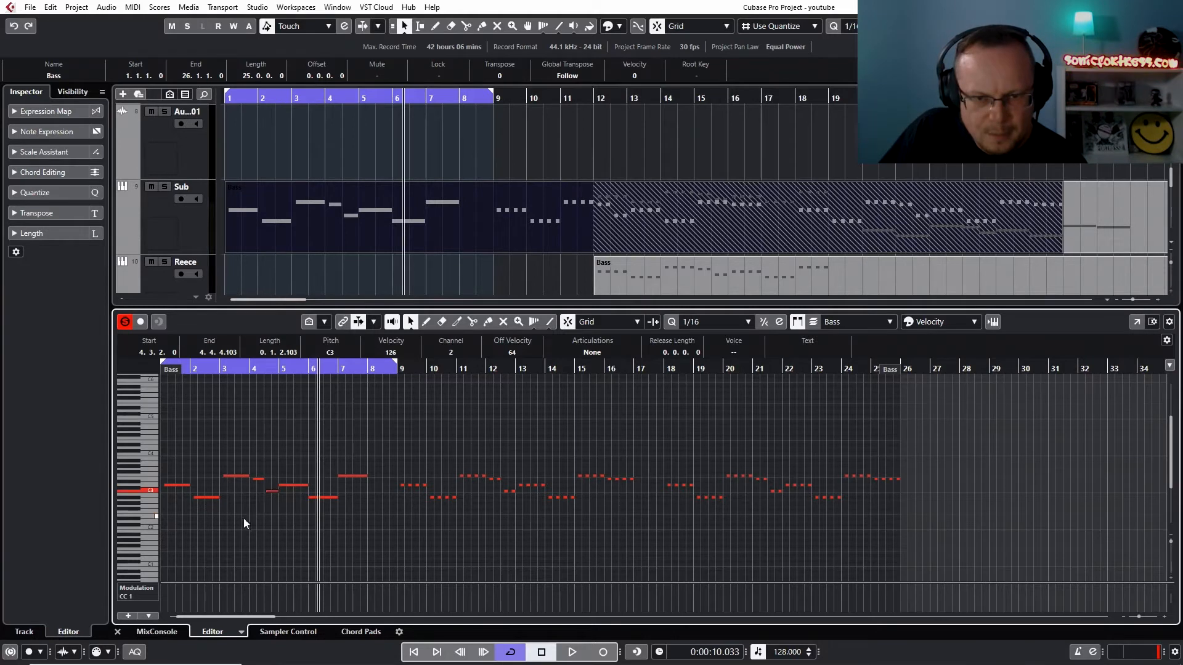
left_click(266, 492)
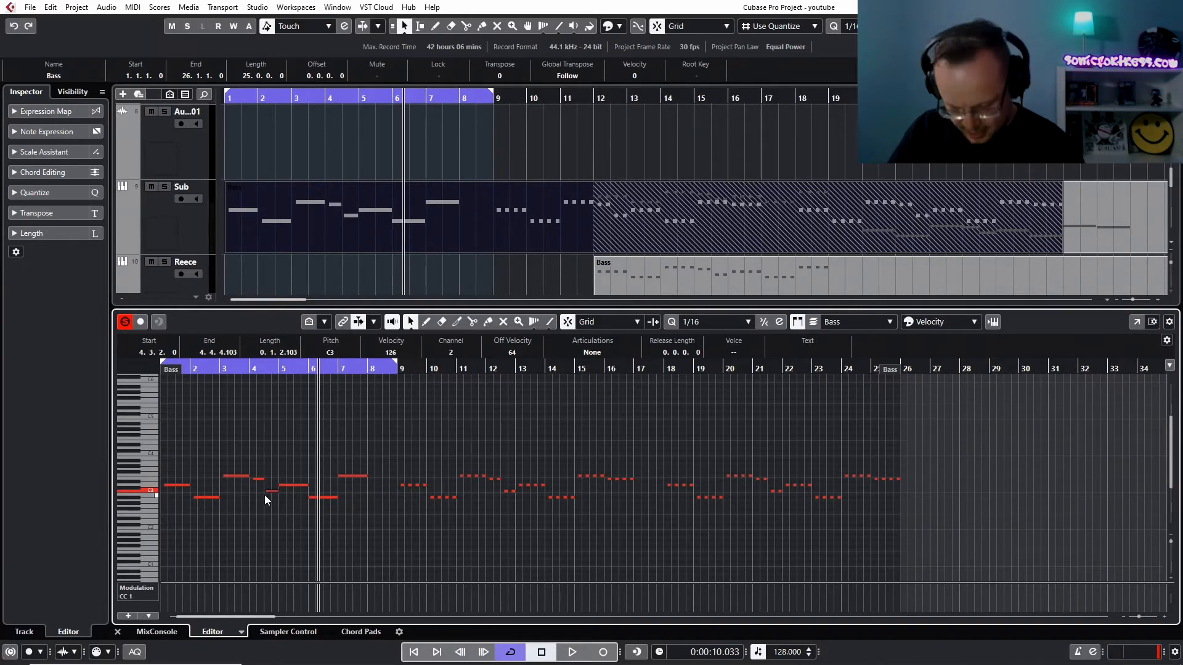
Extend the starts of the long bass notes in bars 1 to 4 back onto the grid
key("shift+h")
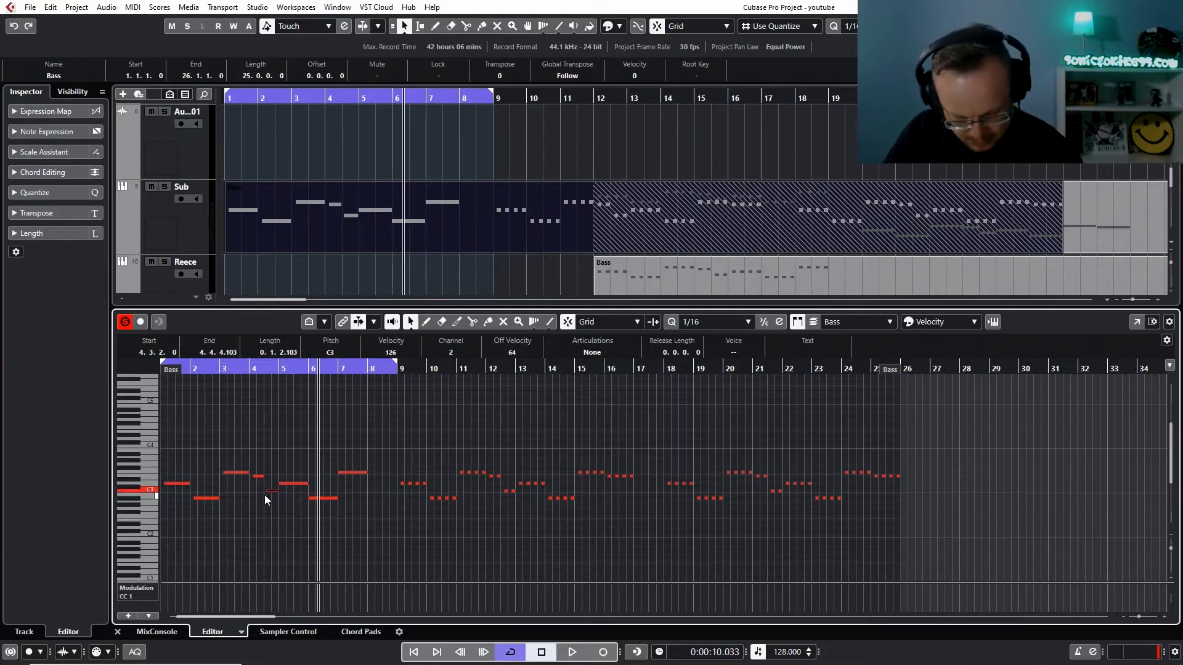
key("h")
key("h")
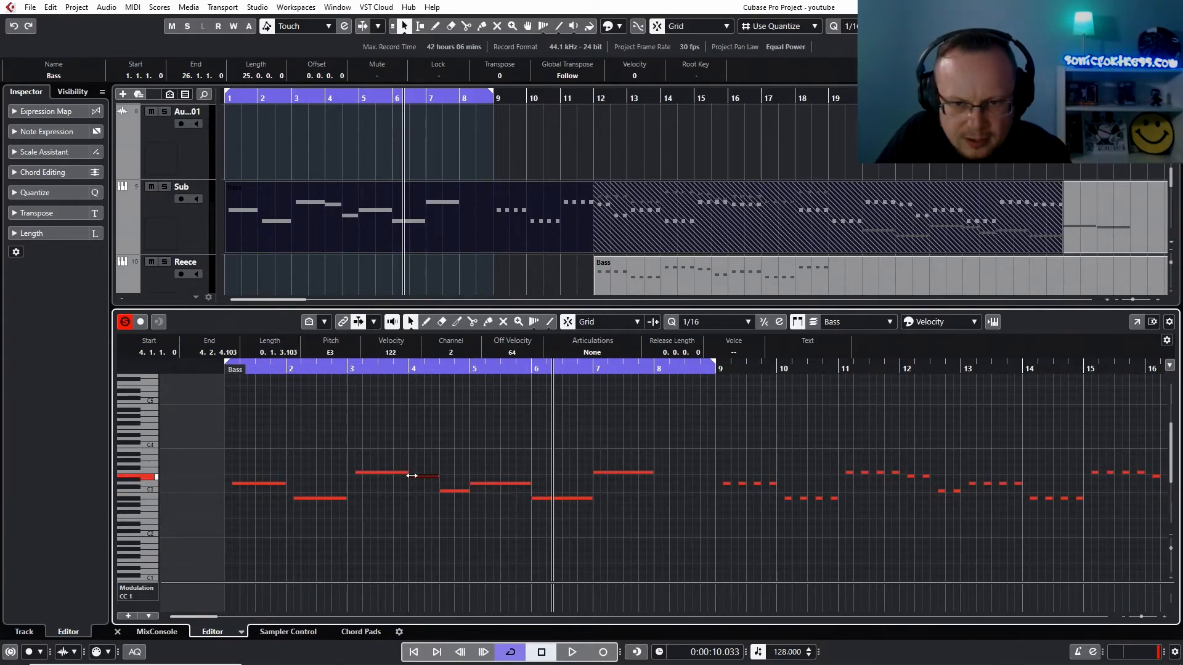
left_click_drag(356, 472, 348, 472)
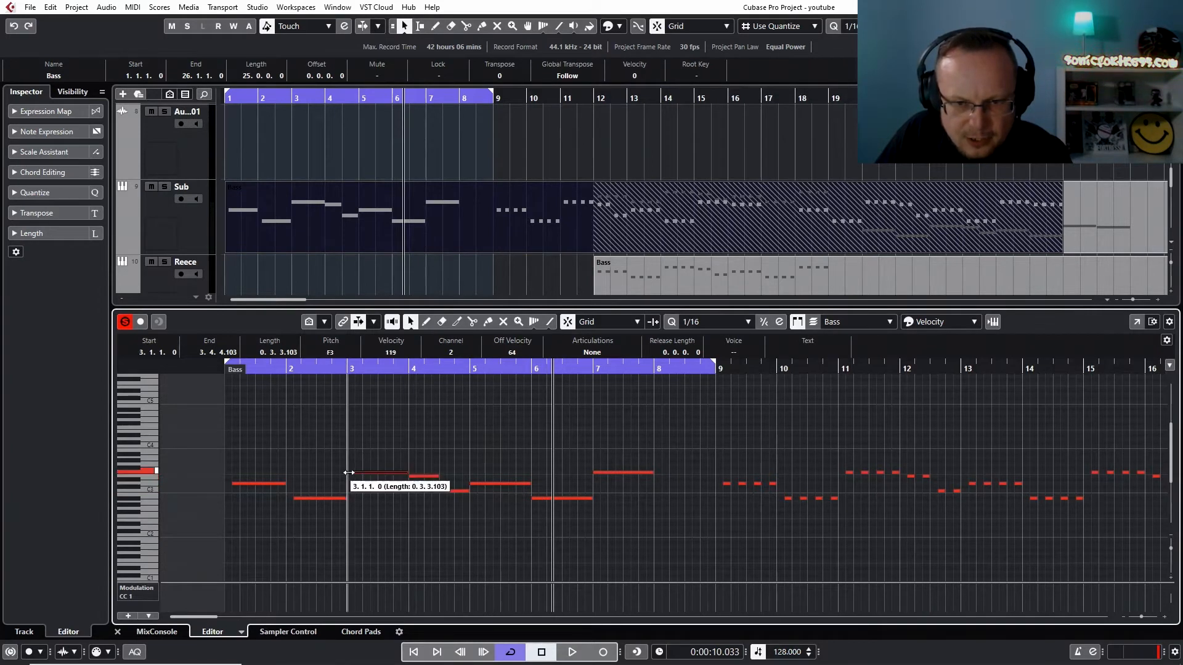
left_click_drag(293, 499, 289, 500)
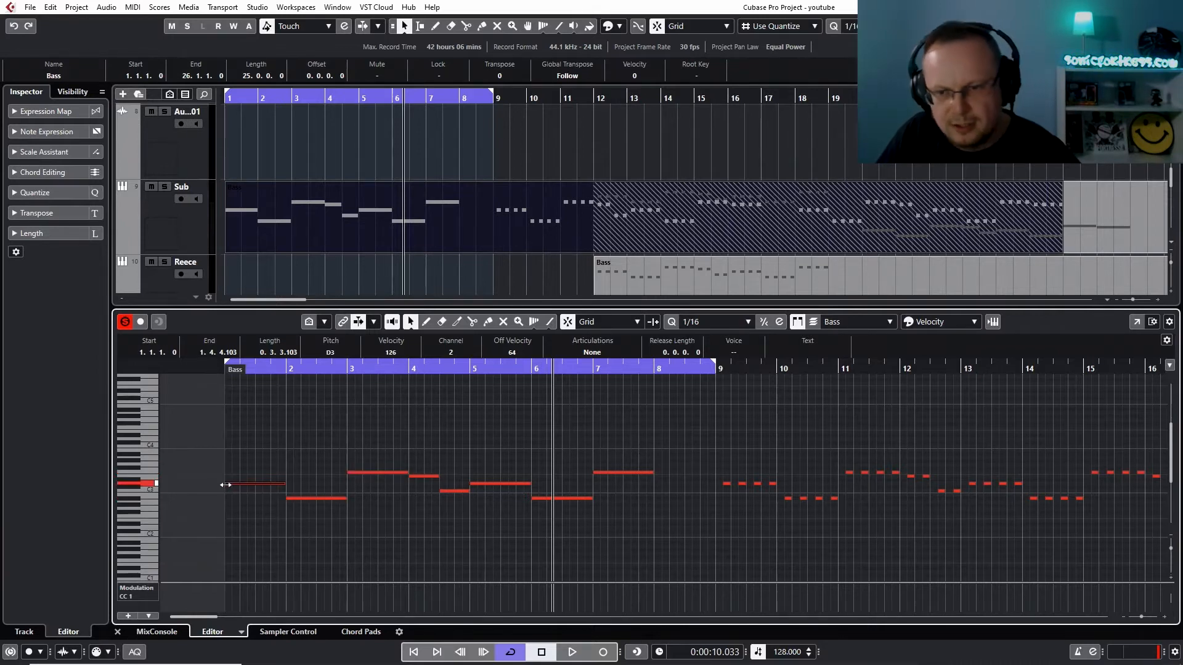
Transpose the long bass notes in bars 1 to 7 down two octaves during playback, and close the note editor
key("space")
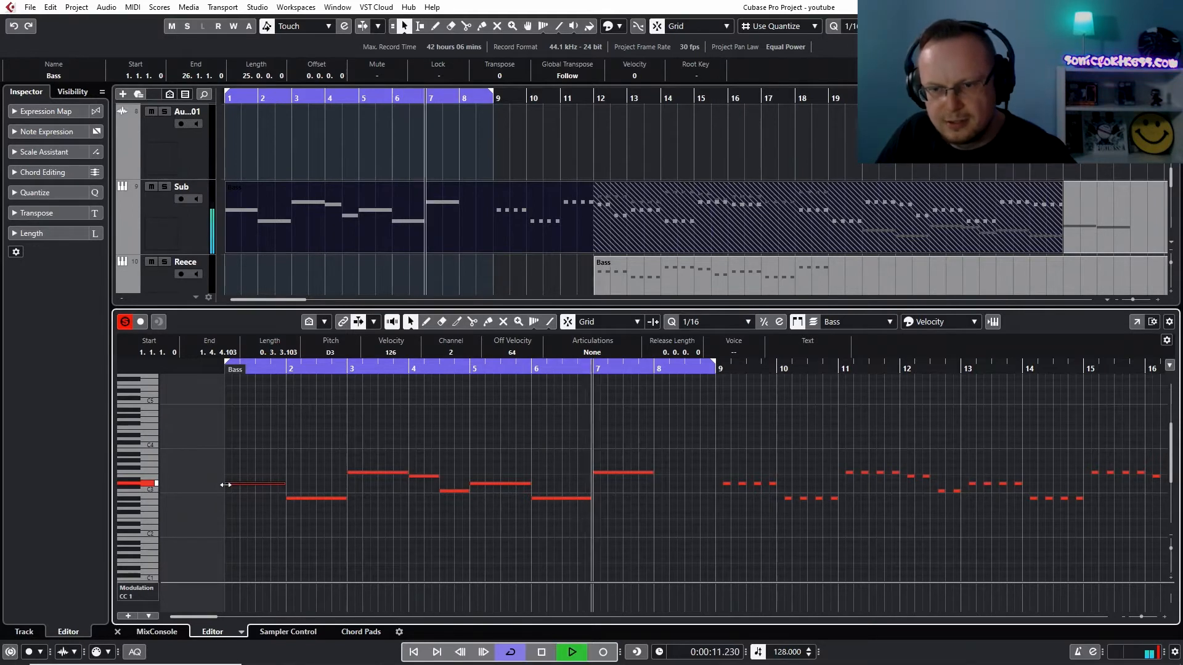
left_click_drag(264, 448, 644, 555)
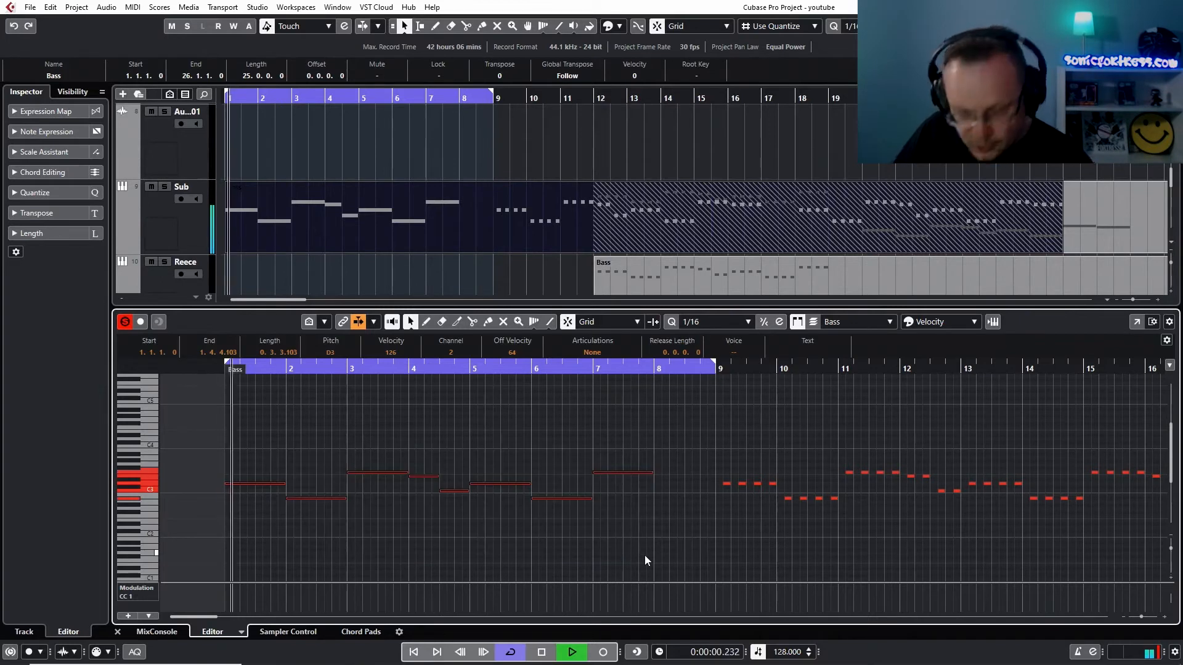
key("shift+Down")
key("shift+Down")
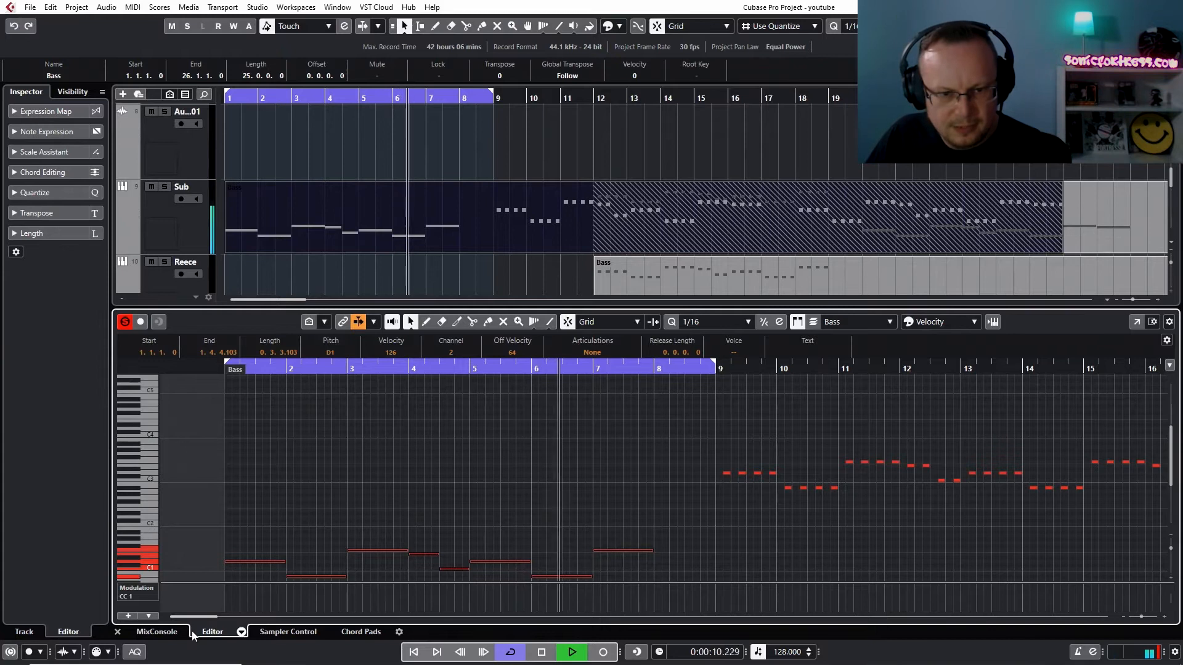
left_click(117, 631)
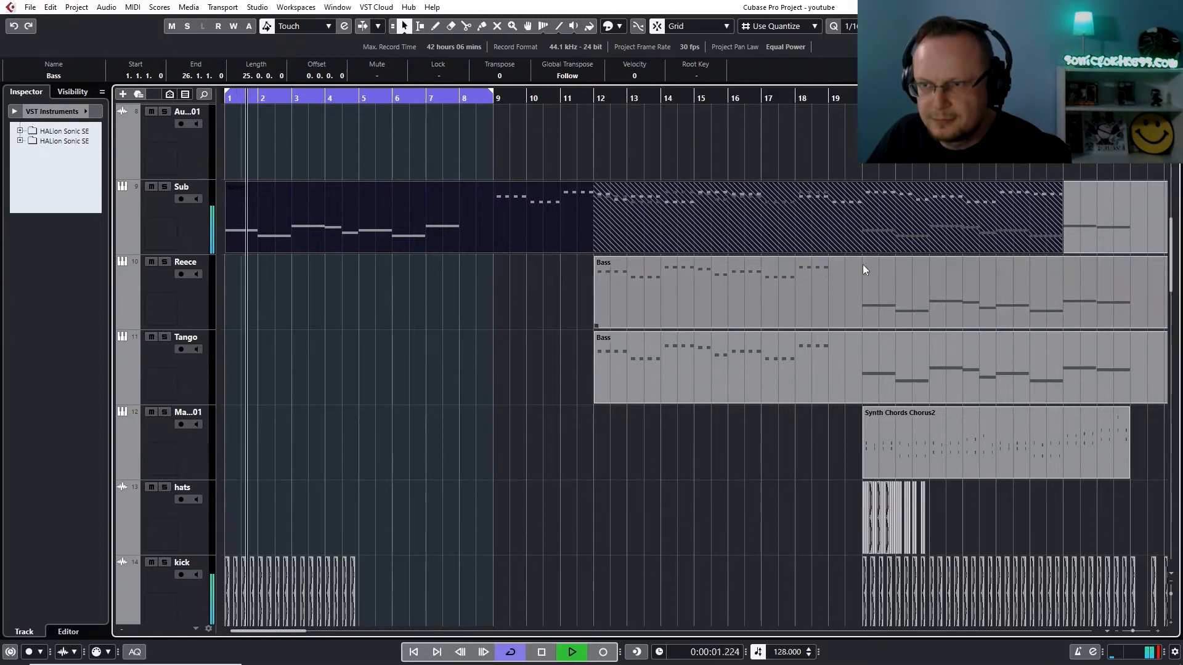
Delete the old overlapped Bass part on the Sub track and split the opening Bass part at bars 9 and 8
left_click(1108, 220)
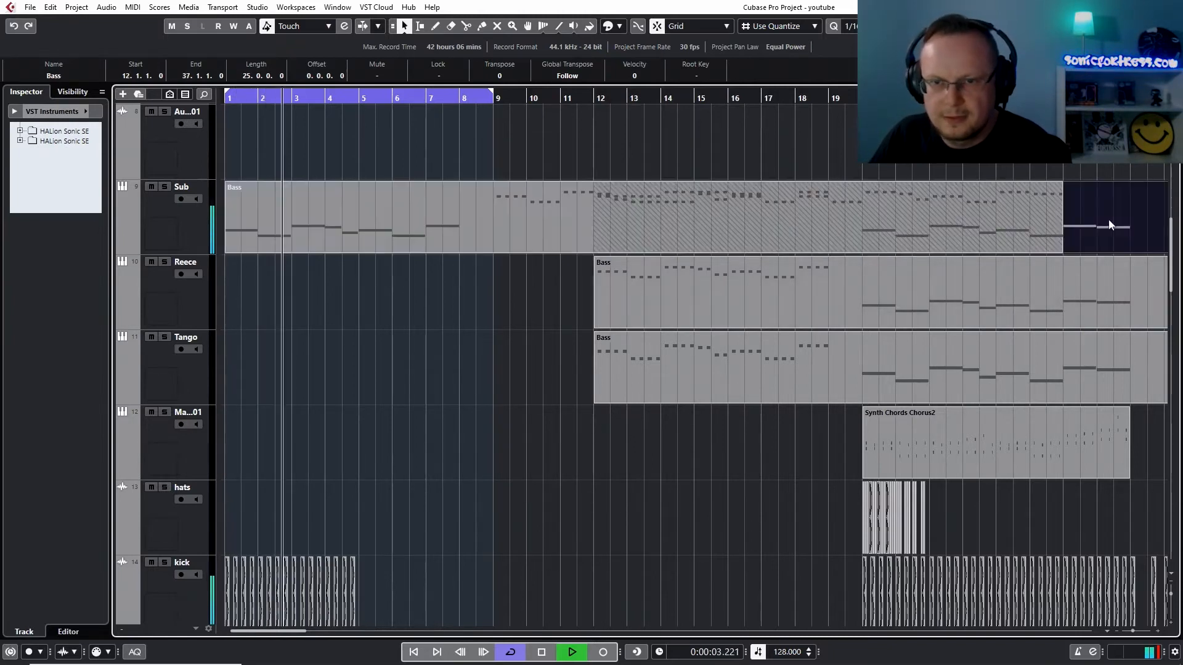
key("Delete")
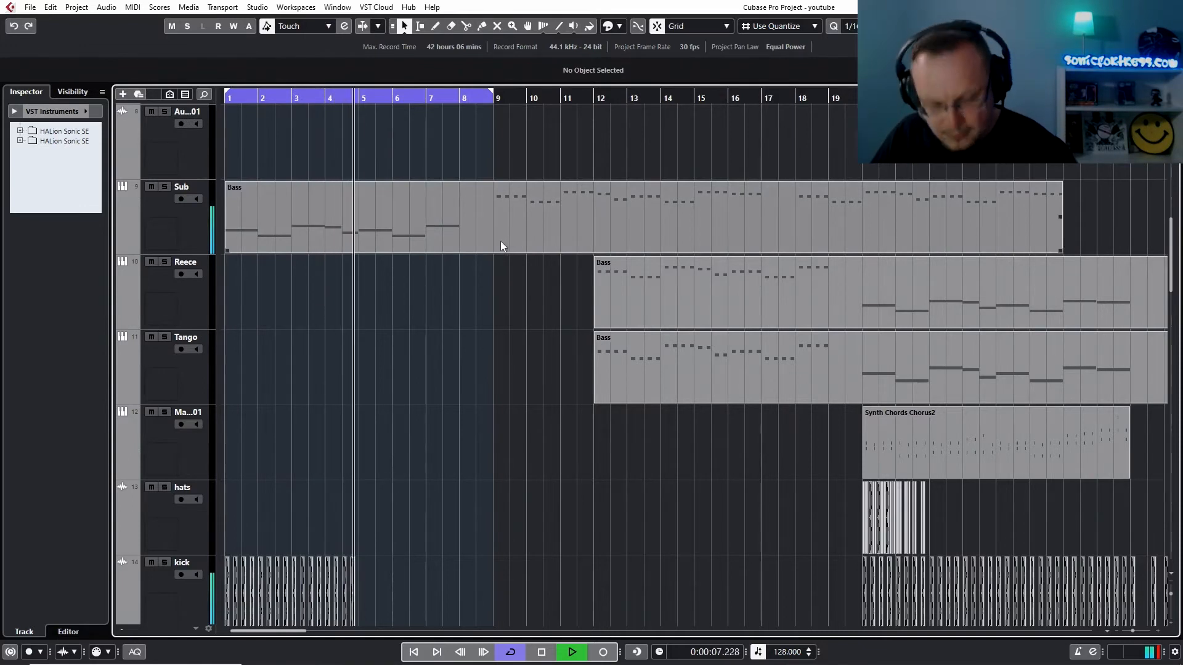
key("3")
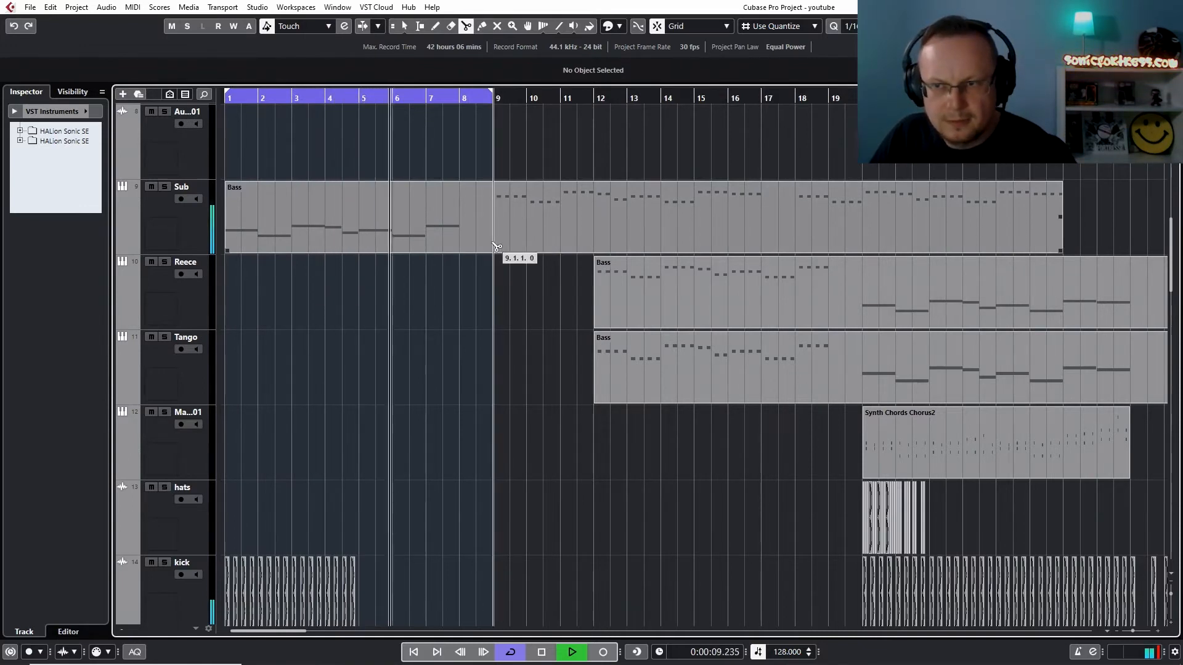
left_click(497, 247)
left_click(473, 247)
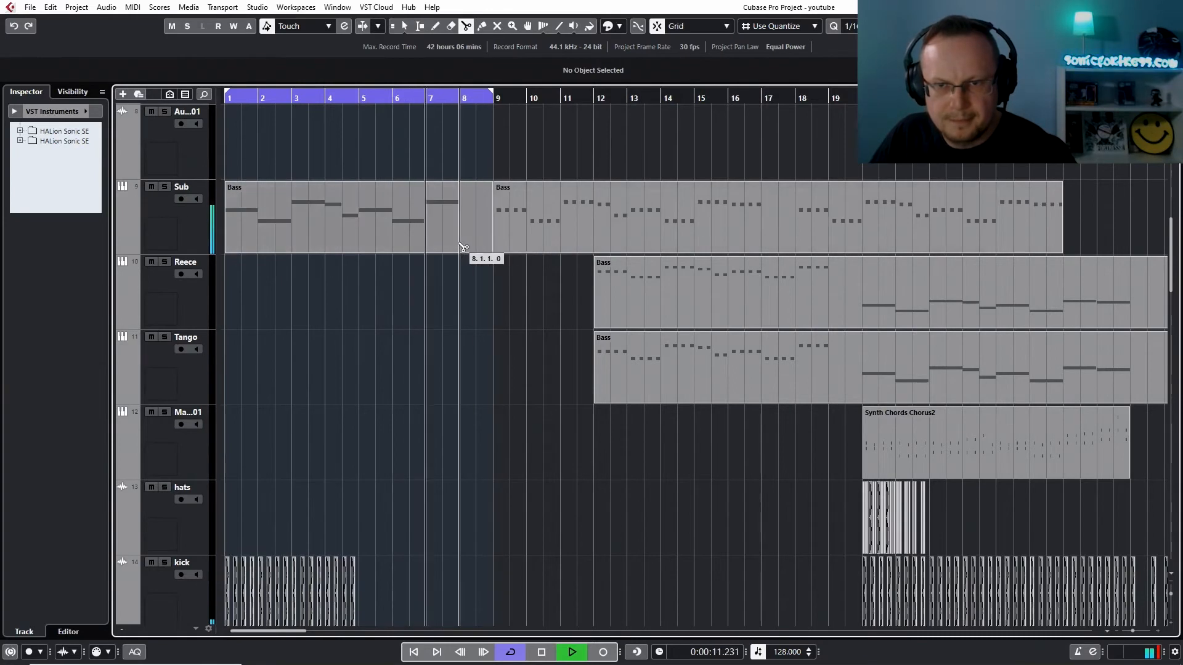
Delete the empty Bass piece at bar 8 on the Sub track and move the following Bass part to bar 8
key("1")
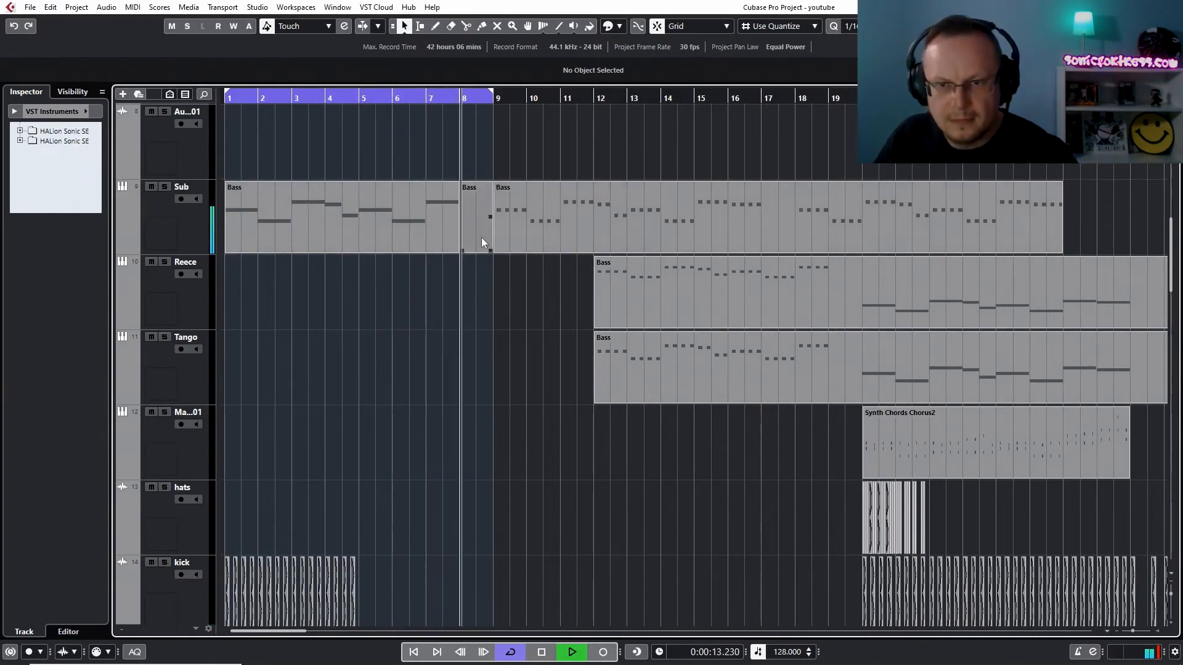
left_click(478, 234)
key("Delete")
left_click_drag(510, 249, 476, 246)
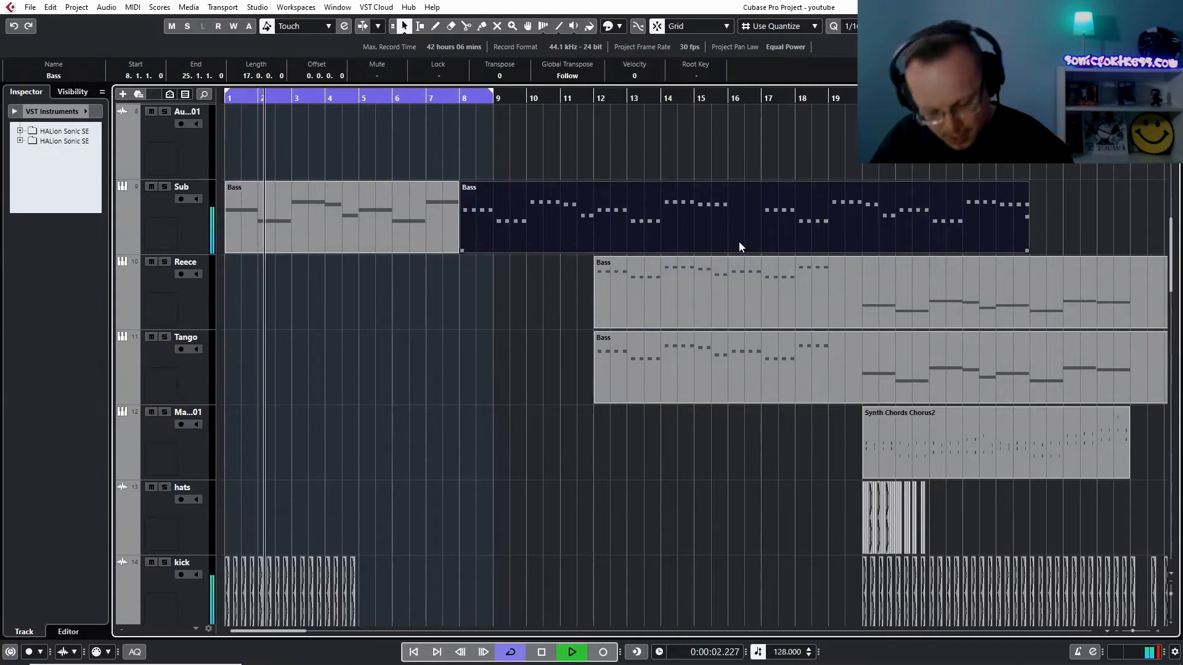
Cut the empty bar 16 out of the Sub track's second Bass part and trim the remaining part to end at bar 16
key("3")
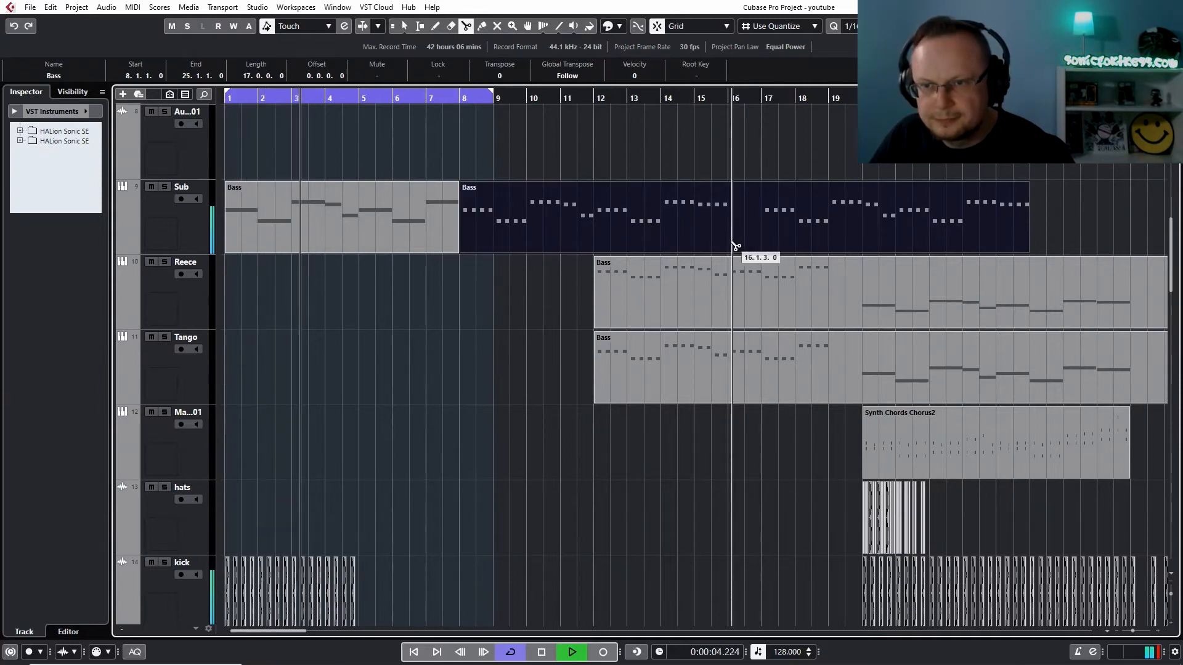
left_click(738, 245)
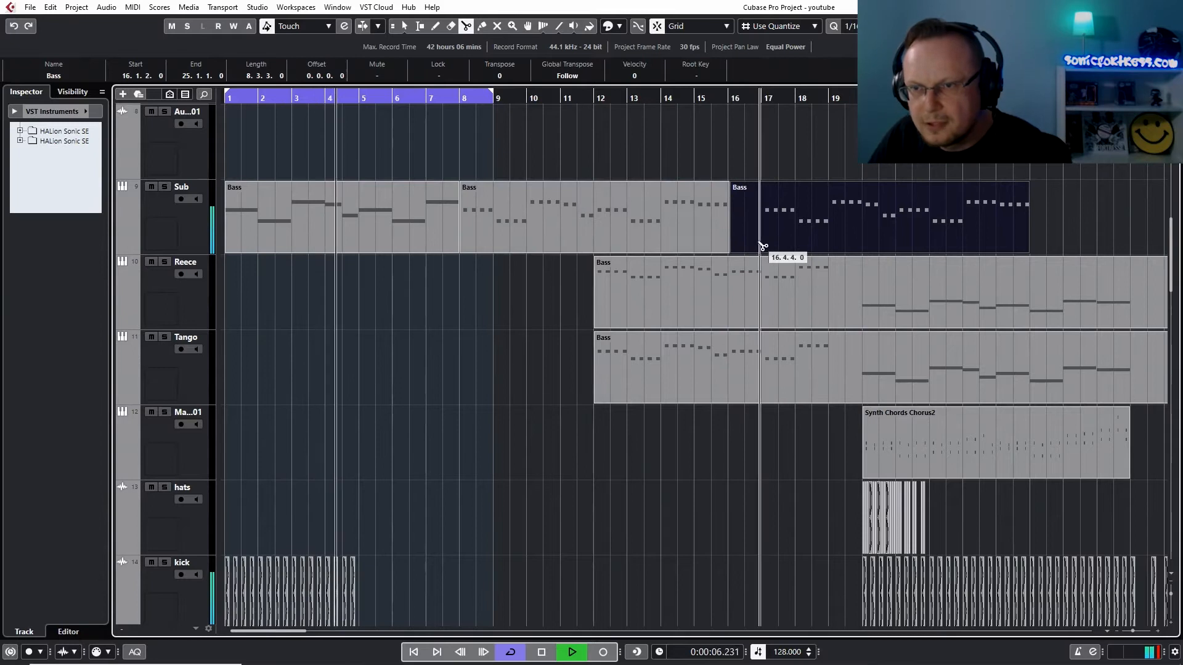
left_click(764, 246)
key("1")
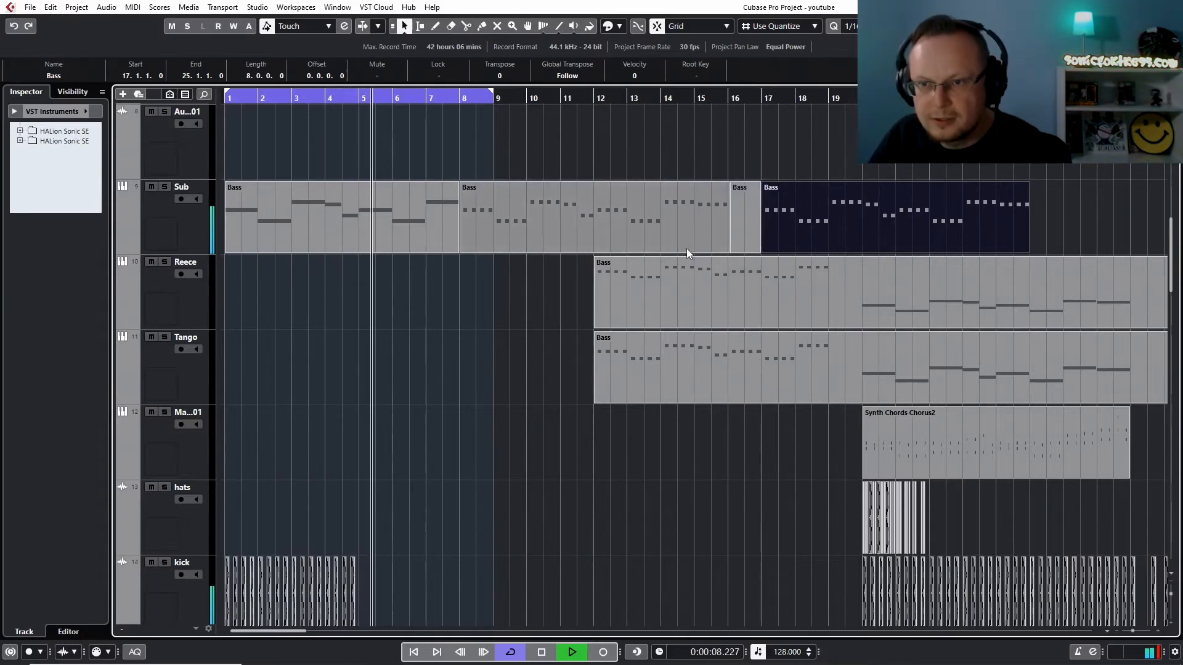
left_click(741, 237)
key("Delete")
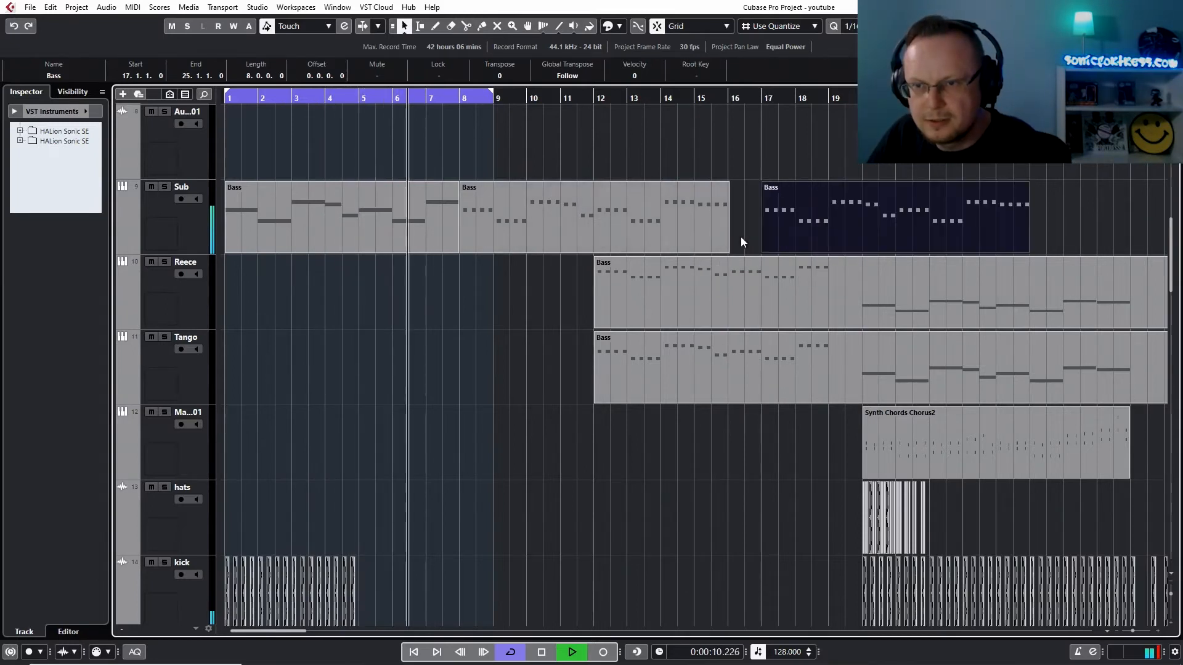
left_click(725, 250)
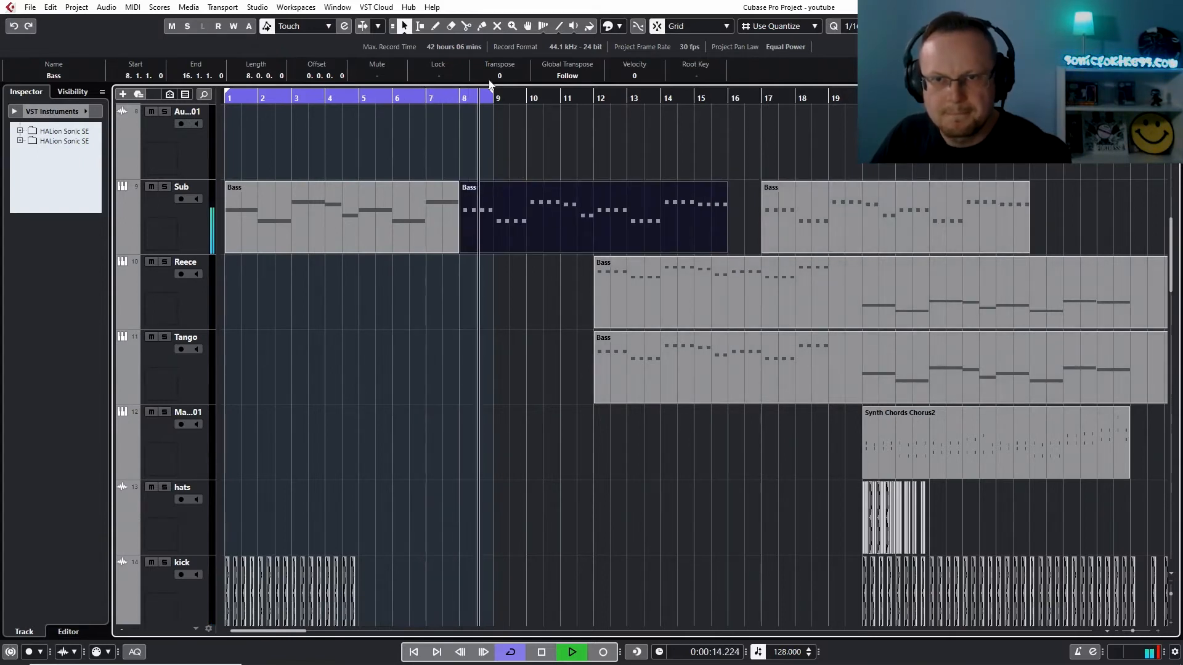
Set the cycle range from bar 8 to bar 16 and open the Sub track's Bass part there for note editing
left_click_drag(491, 96, 727, 103)
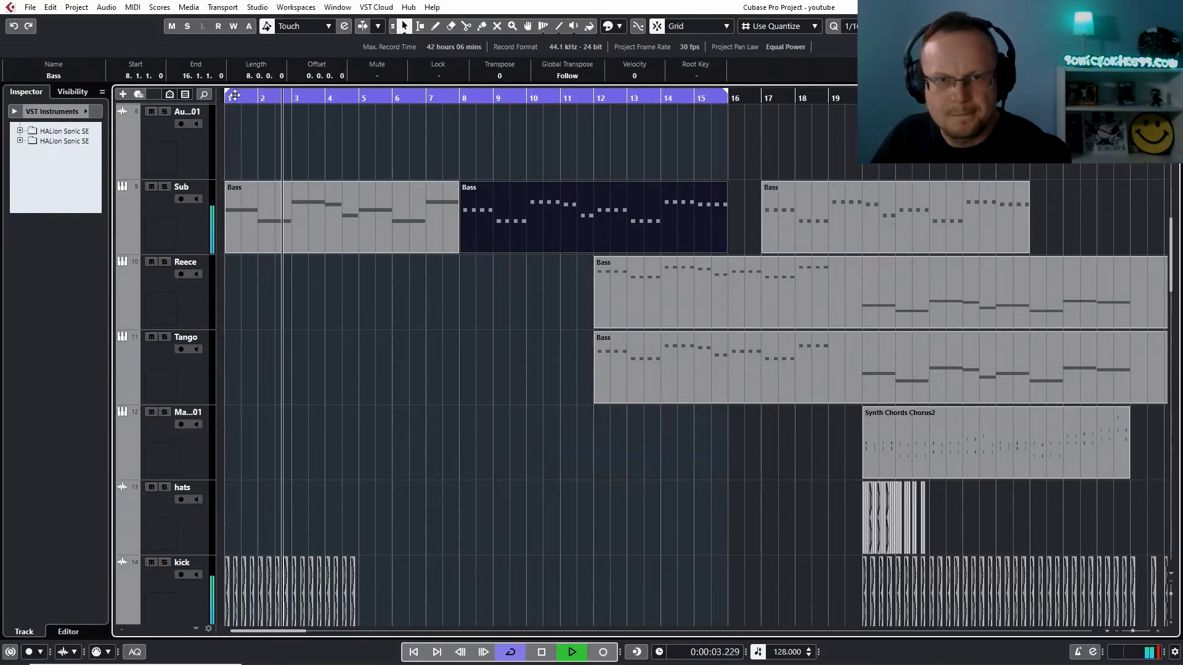
left_click_drag(227, 98, 466, 104)
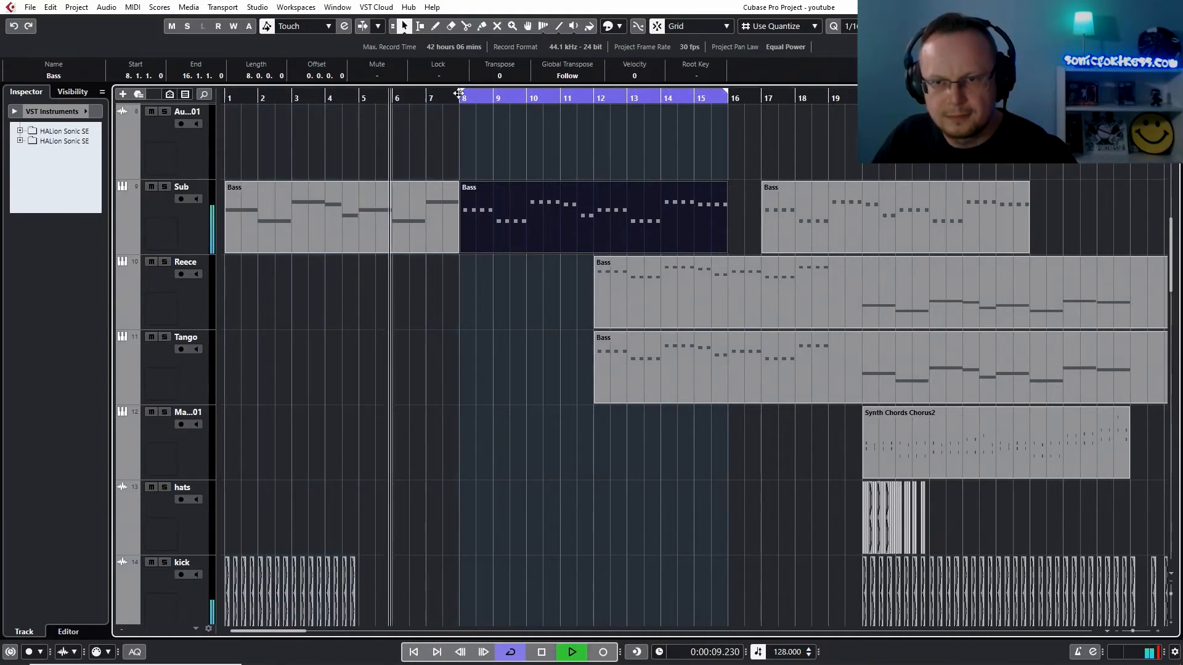
double_click(532, 227)
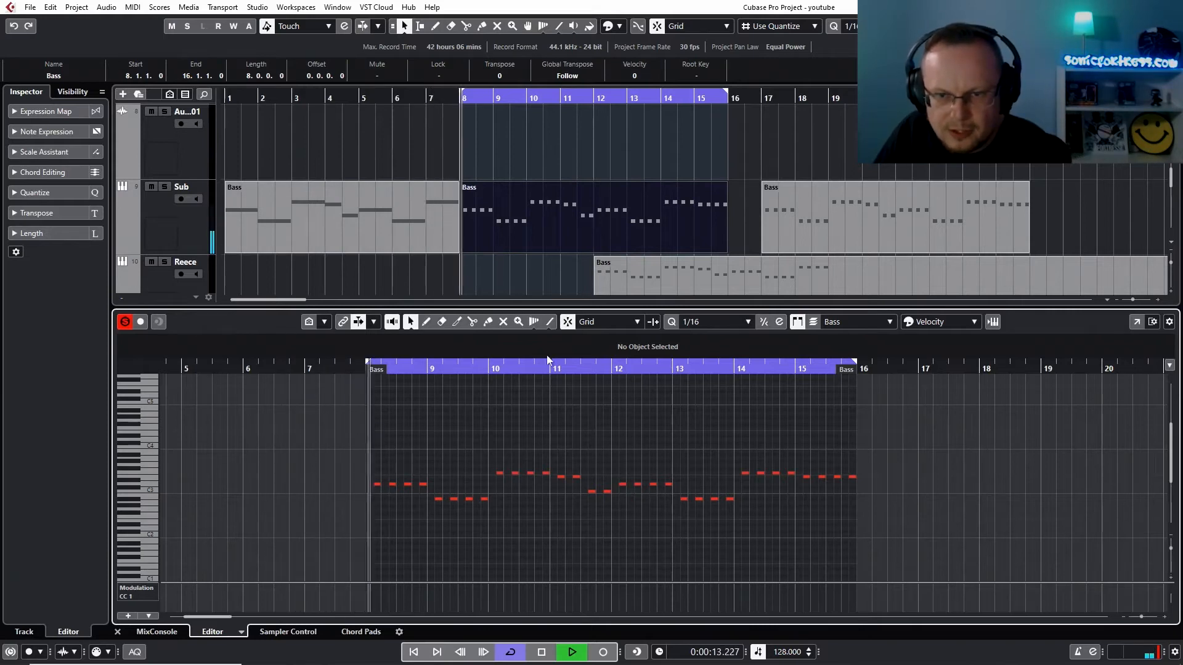
Glue the repeated short notes in bars 8 to 11 of the Sub track's second Bass part into one sustained note per pitch
left_click(487, 322)
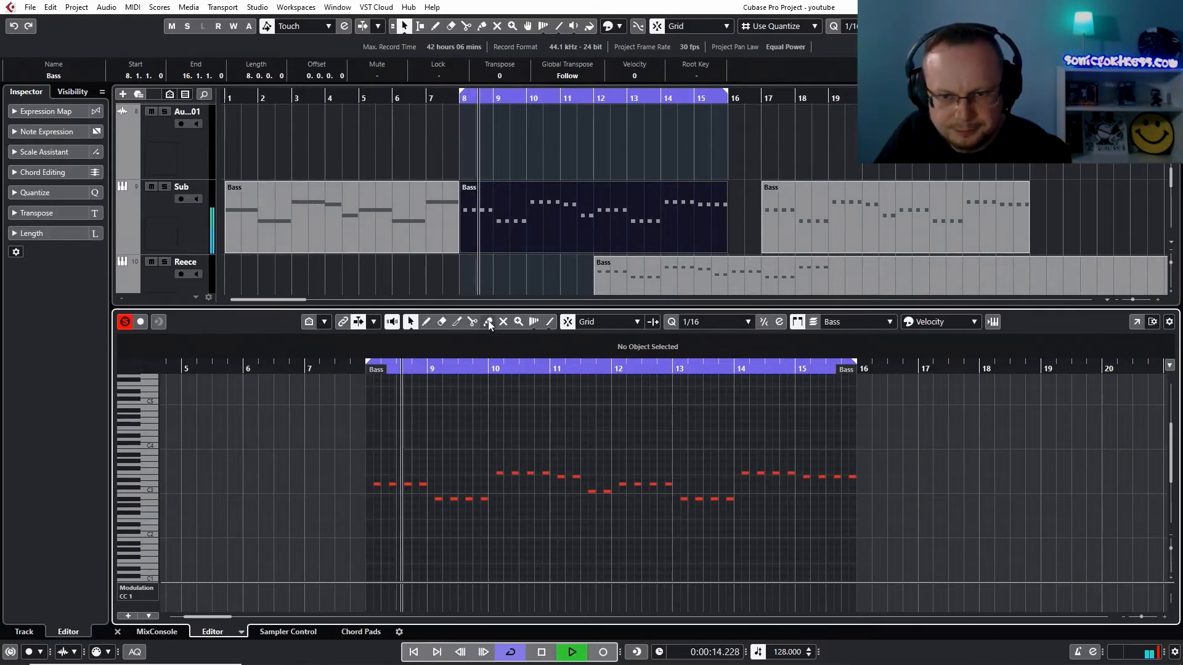
left_click(378, 483)
left_click(377, 484)
left_click(379, 483)
left_click(438, 498)
left_click(439, 498)
left_click(440, 498)
left_click(505, 472)
left_click(505, 472)
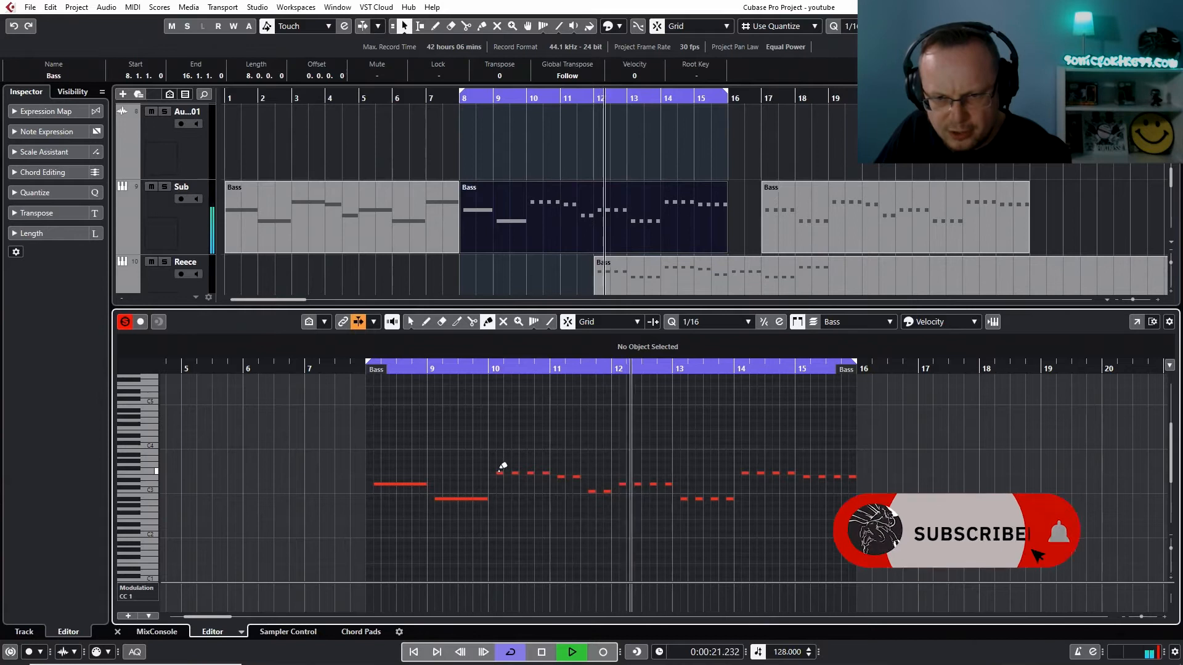
left_click(506, 471)
left_click(562, 475)
left_click(593, 491)
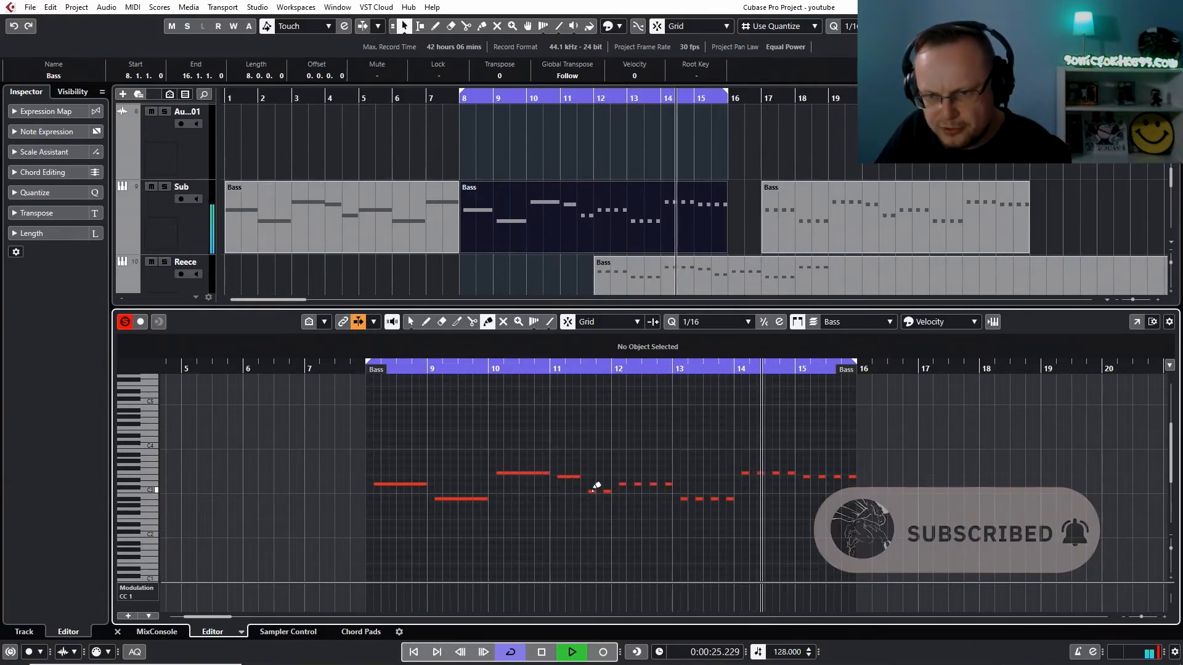
Glue the repeated short notes in bars 12 to 15 of the same Bass part into sustained notes
left_click(625, 484)
left_click(625, 484)
left_click(626, 484)
left_click(685, 498)
left_click(687, 498)
left_click(687, 498)
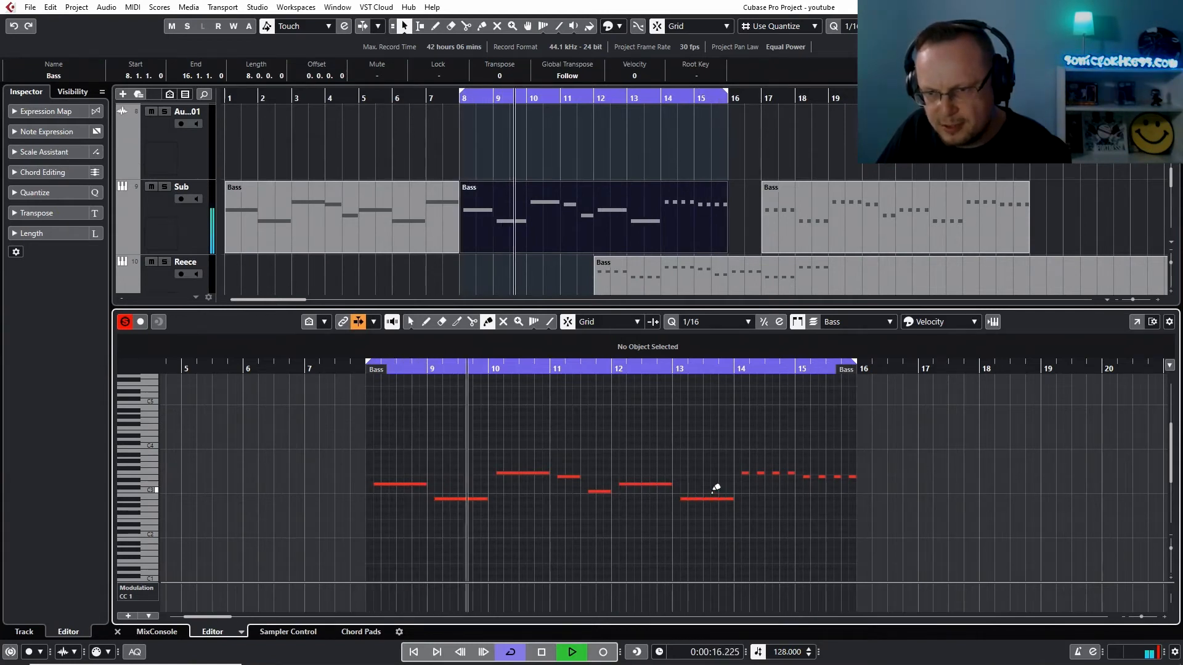
left_click(747, 473)
left_click(747, 473)
left_click(747, 473)
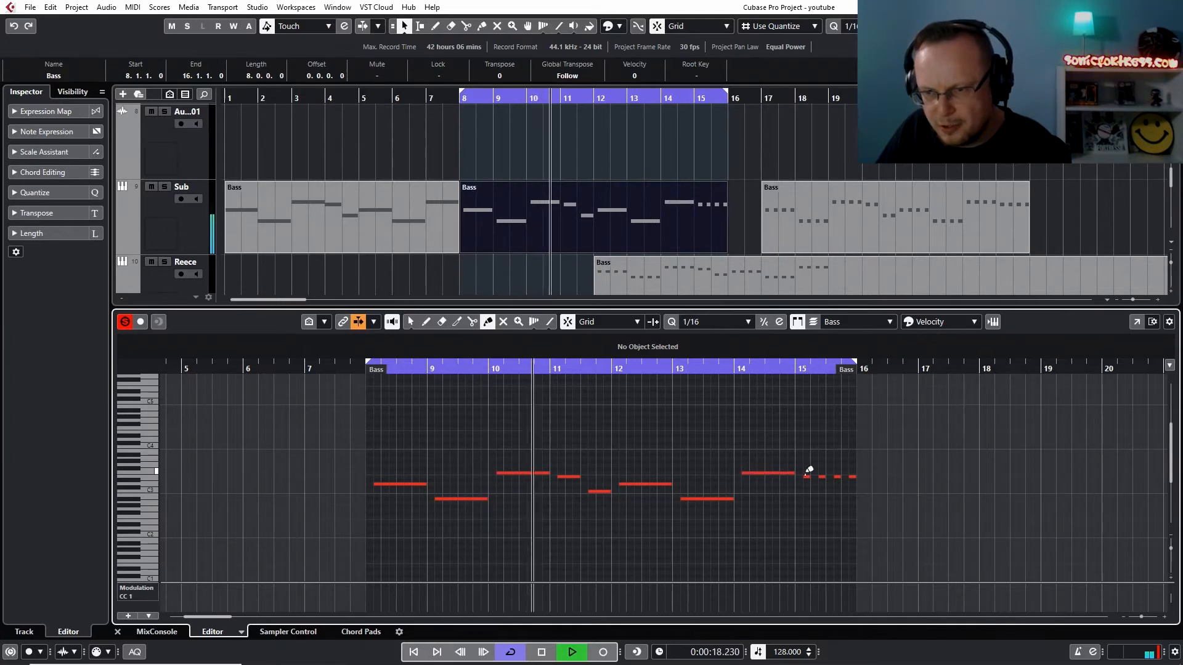
left_click(806, 476)
left_click(806, 476)
left_click(805, 476)
key("1")
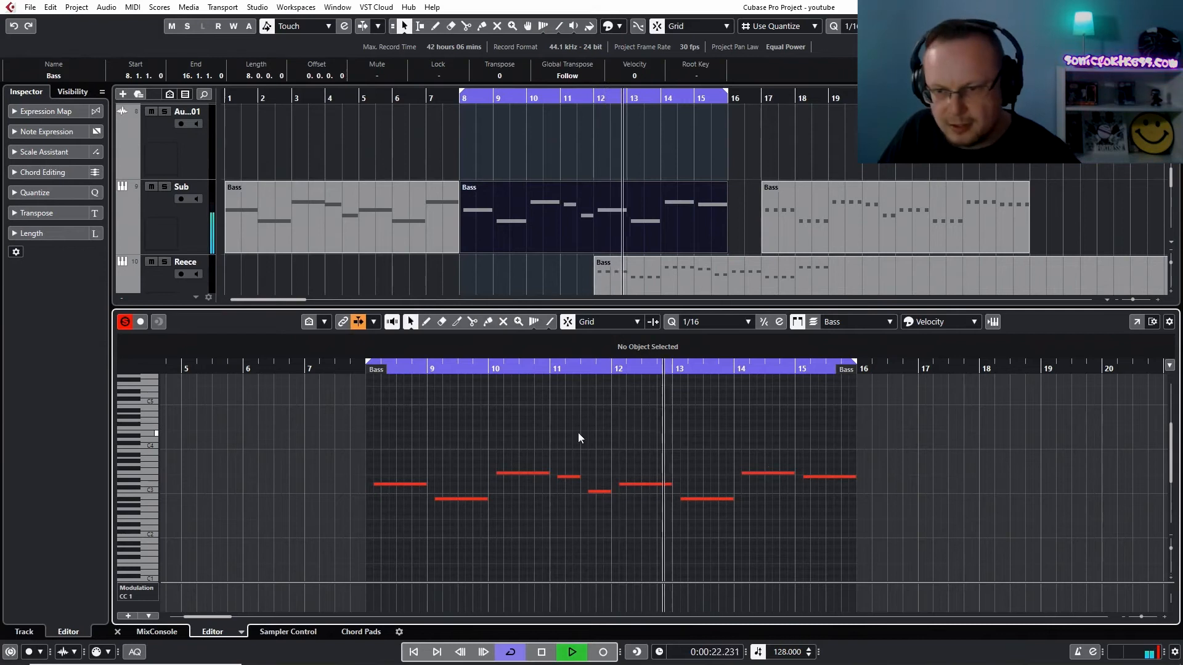
Shift all notes of the Bass part earlier so the first starts exactly on bar 8, and transpose them down two octaves
left_click_drag(832, 433, 361, 562)
left_click_drag(373, 485, 367, 485)
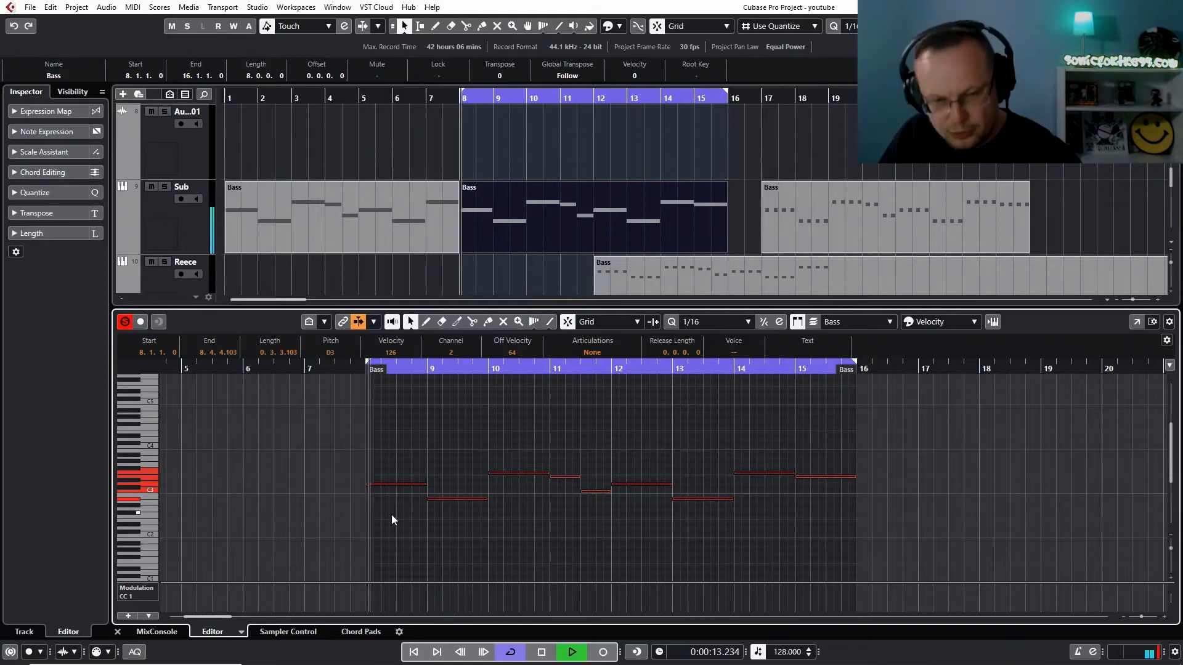
key("shift+Down")
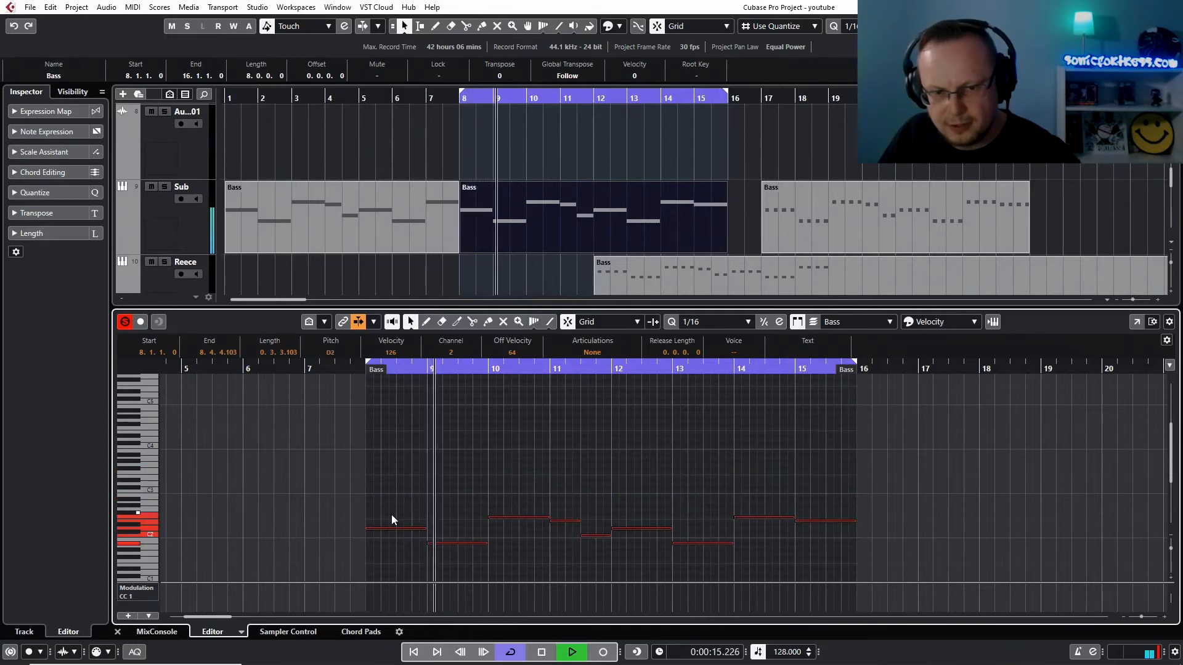
key("shift+Down")
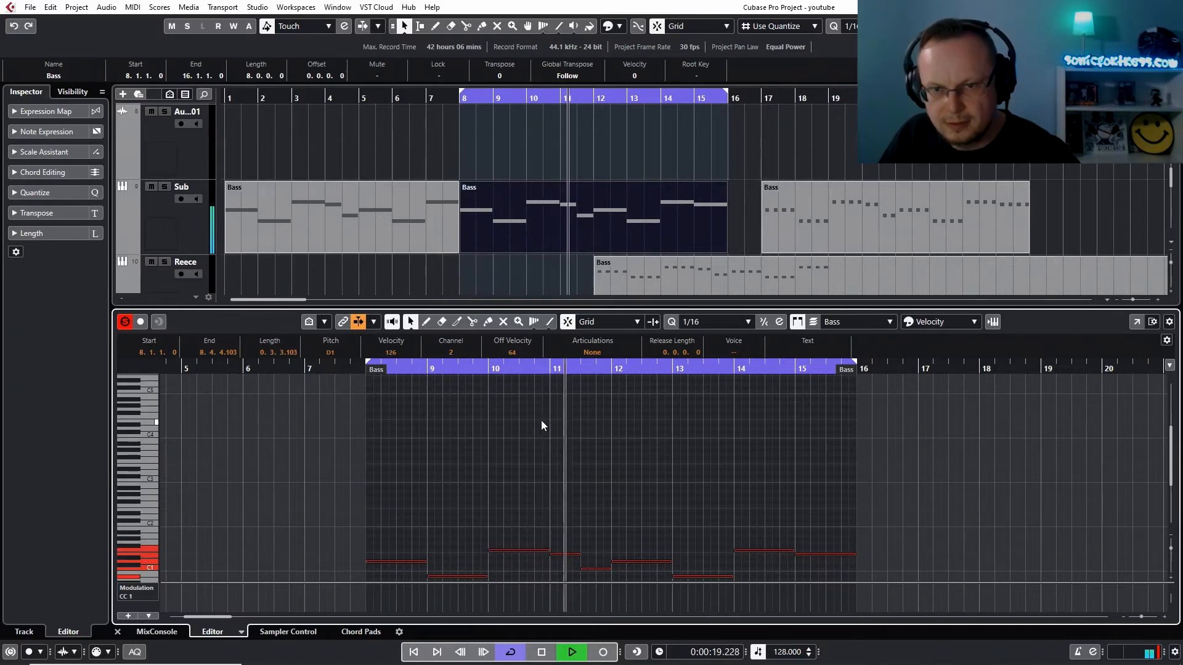
Move the Sub track's third Bass part to bar 16 and set the cycle range from bar 16 to bar 24
left_click(804, 221)
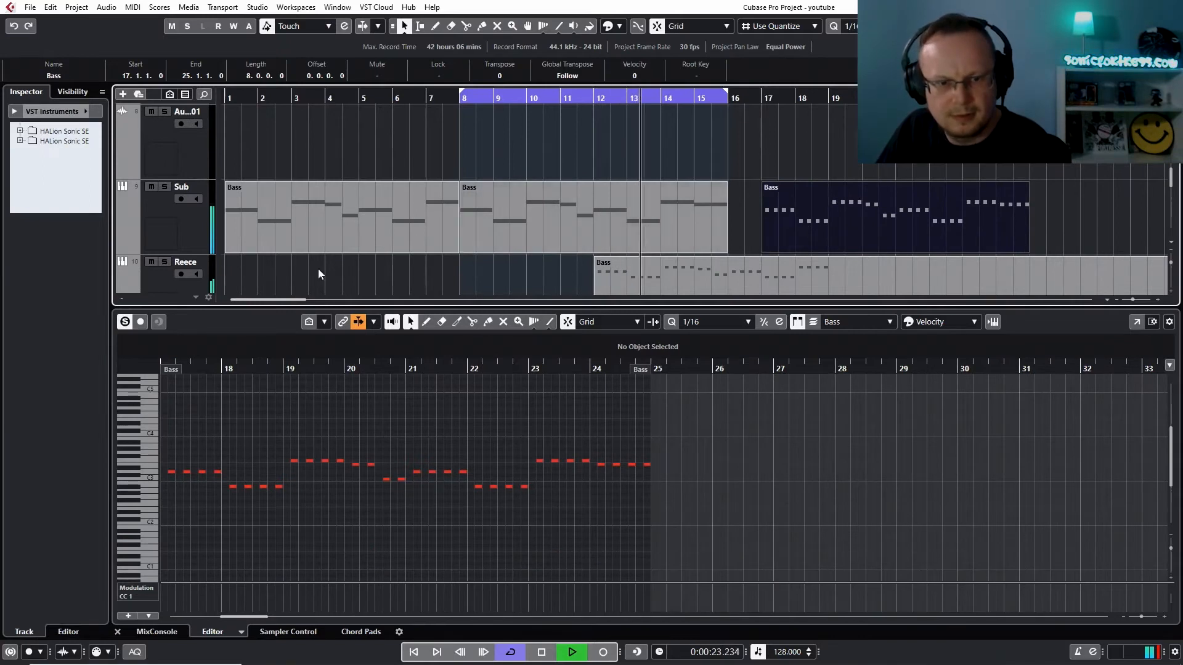
left_click(117, 632)
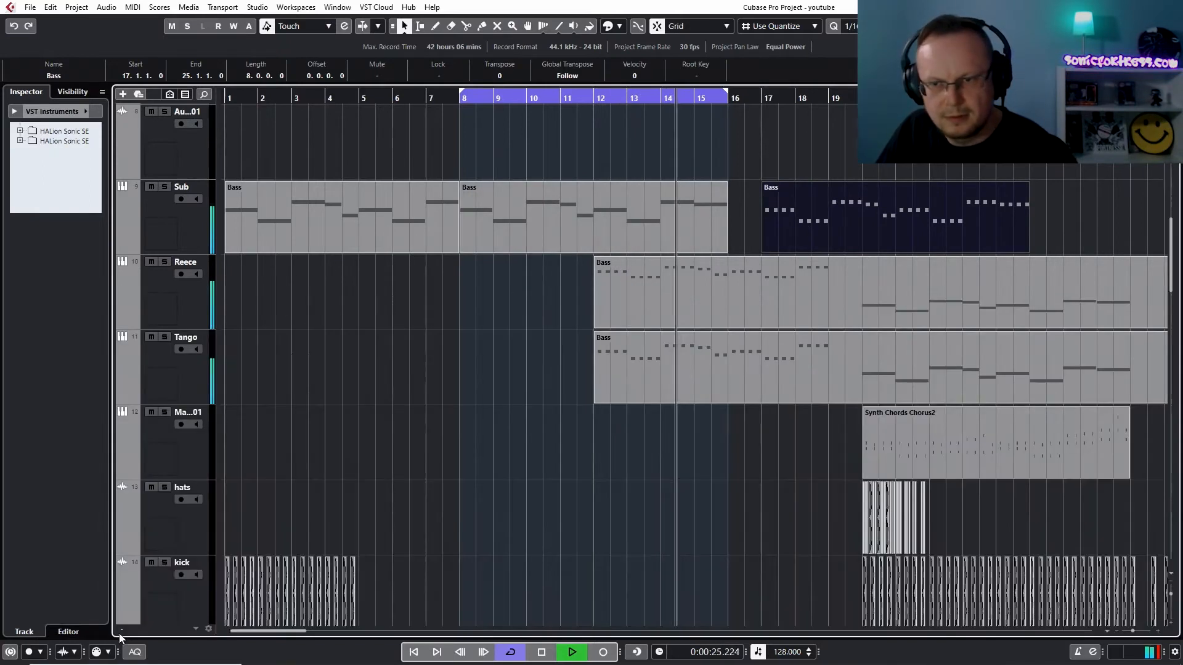
key("space")
left_click_drag(813, 224, 780, 224)
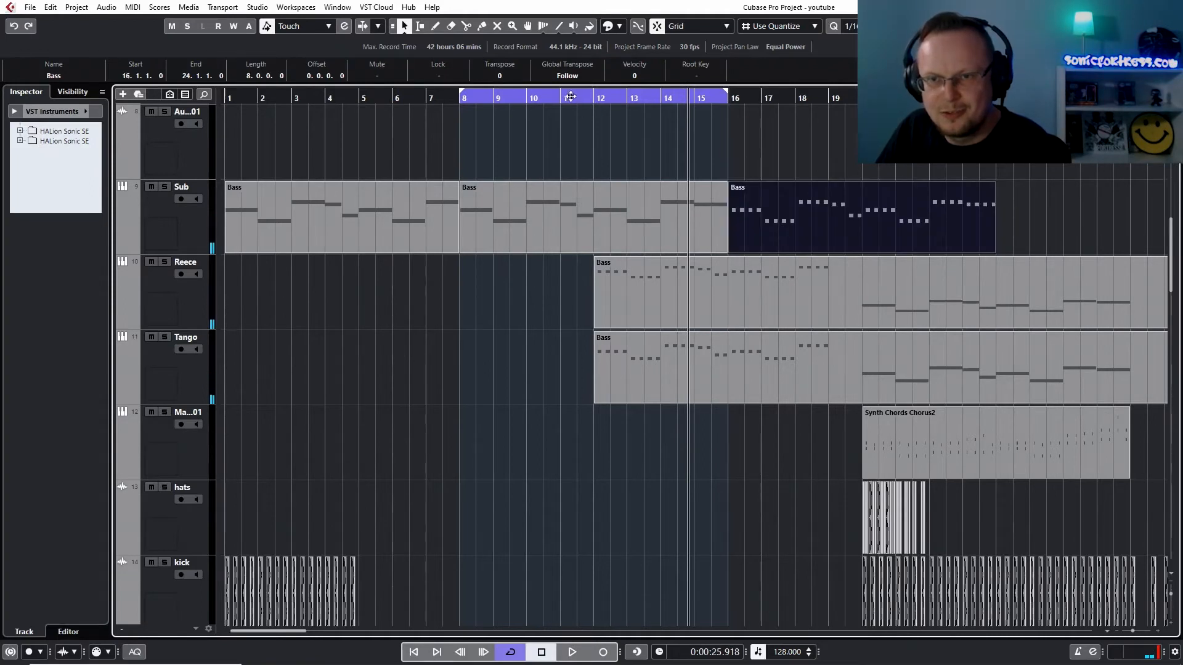
left_click_drag(591, 94, 783, 98)
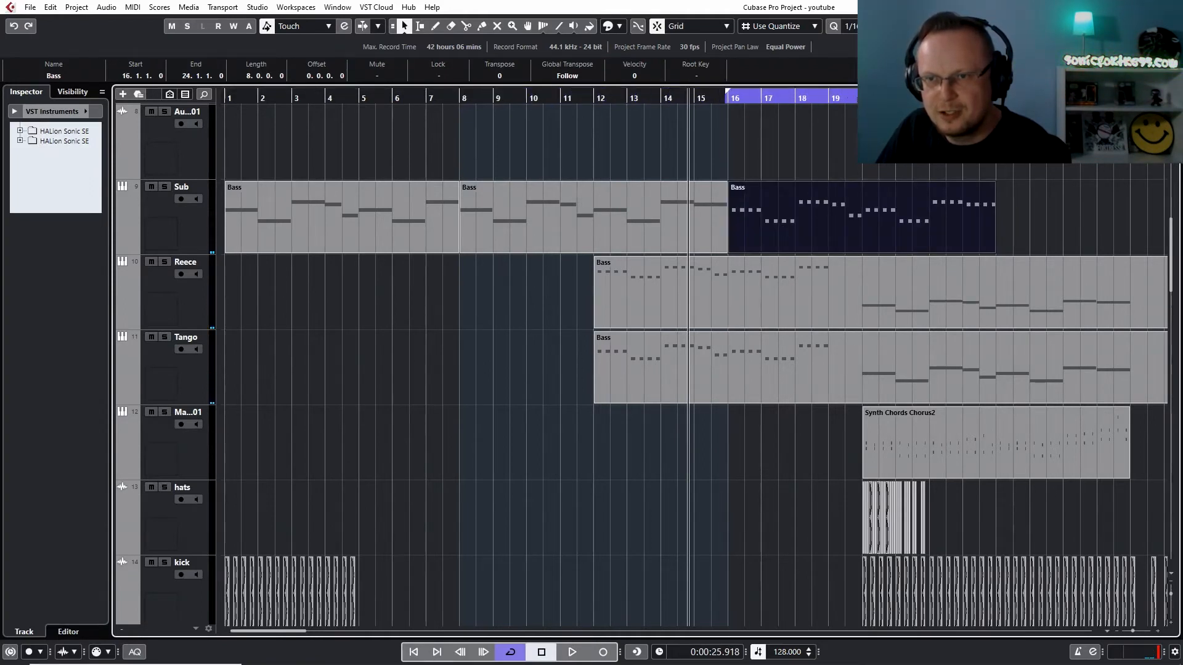
In the Bass part at bar 16, shift all notes to start exactly on the bar and transpose them down two octaves
double_click(847, 201)
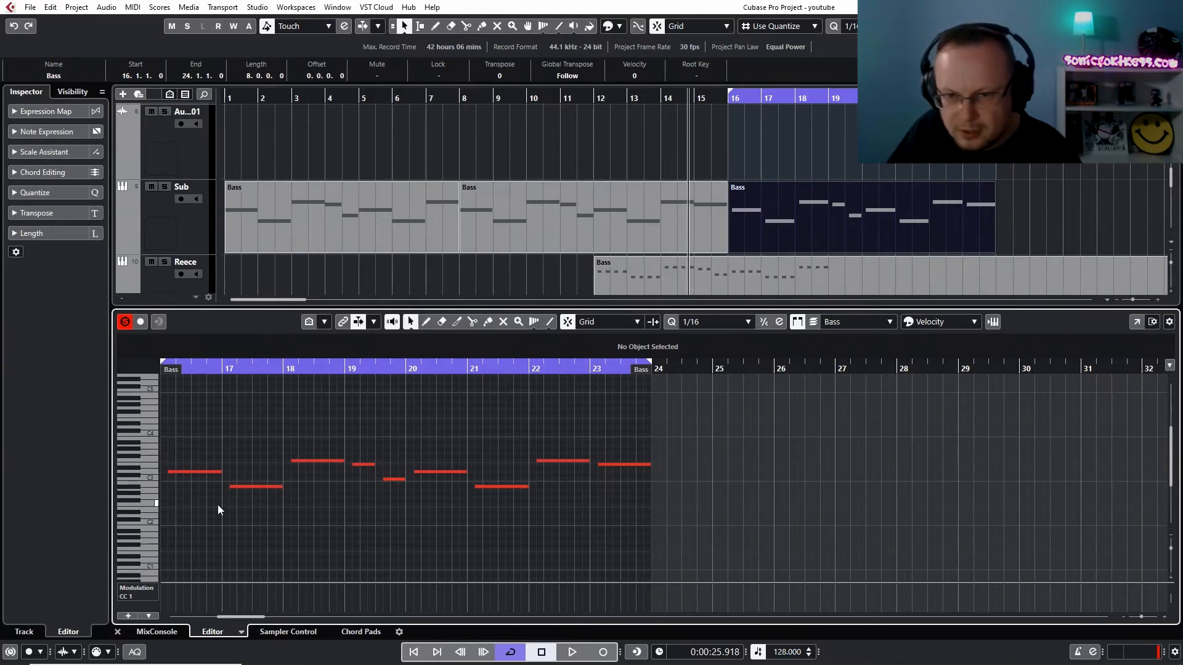
left_click_drag(634, 426, 179, 548)
left_click_drag(170, 471, 177, 475)
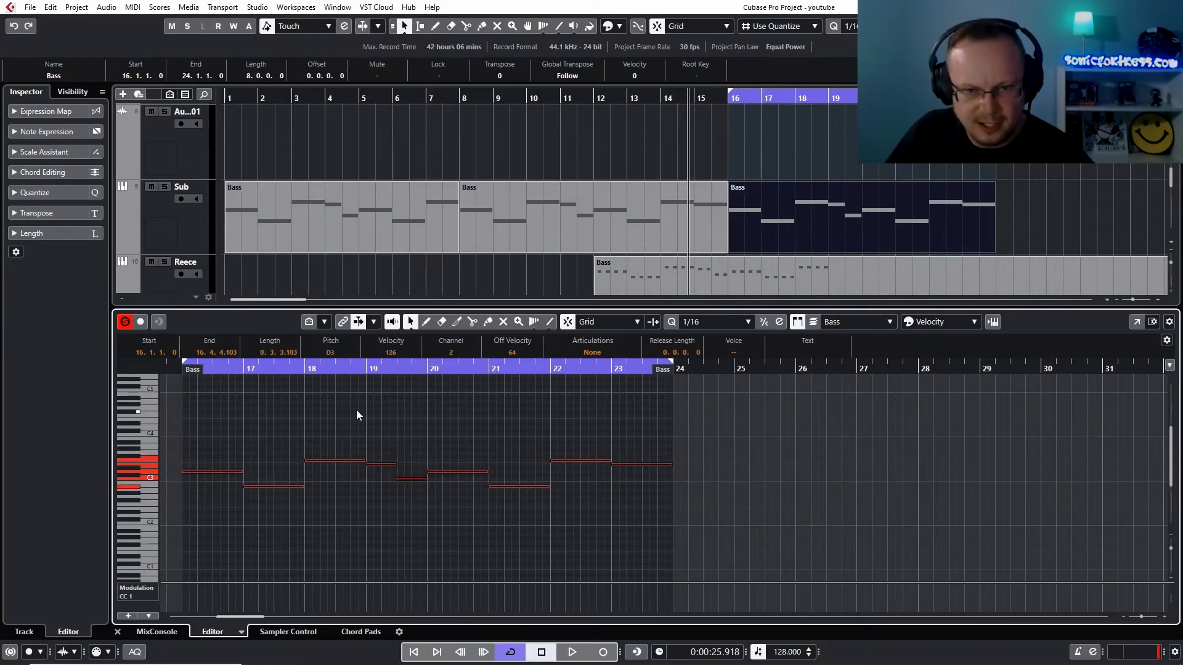
left_click(344, 369)
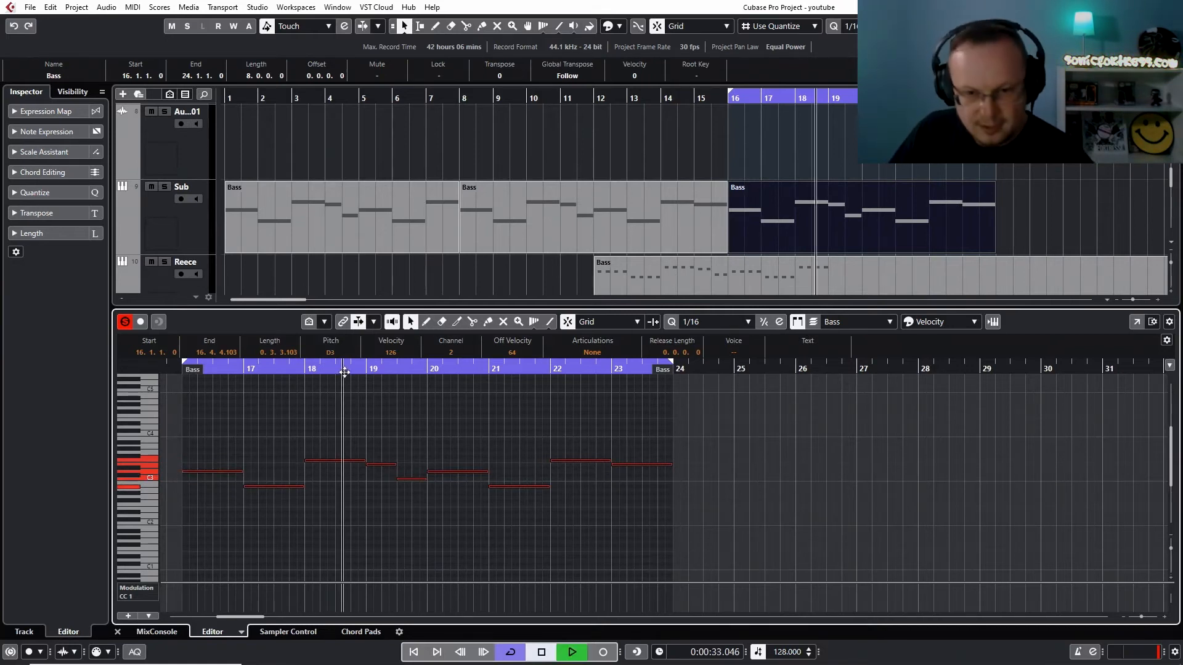
key("shift+Down")
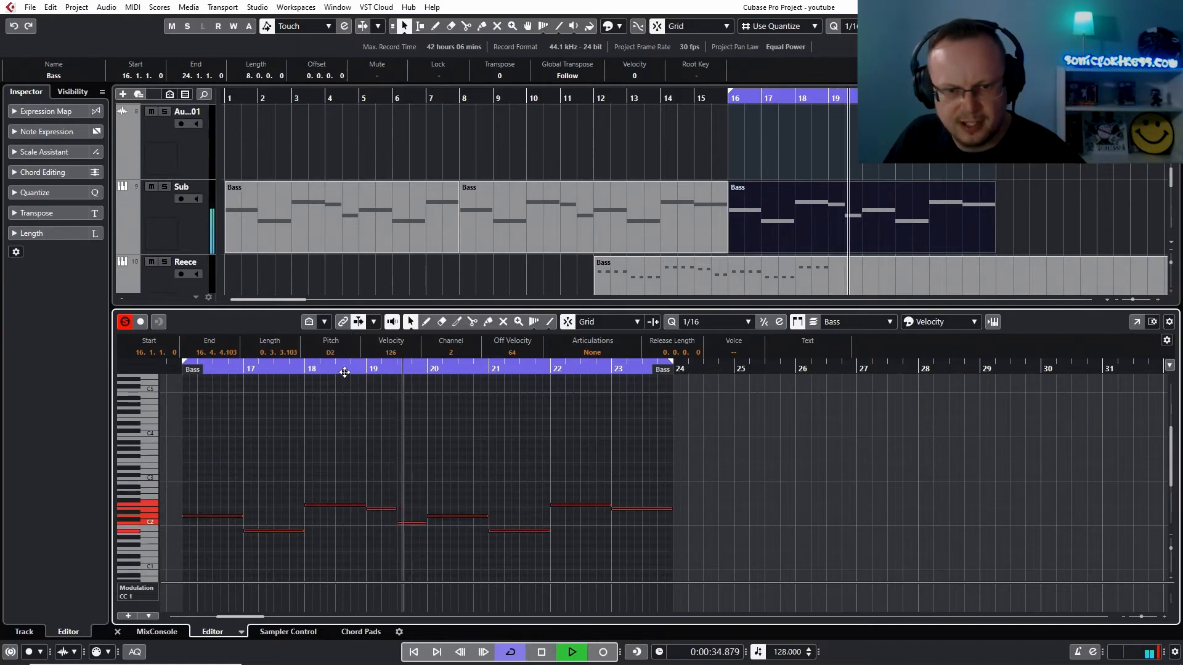
key("shift+Down")
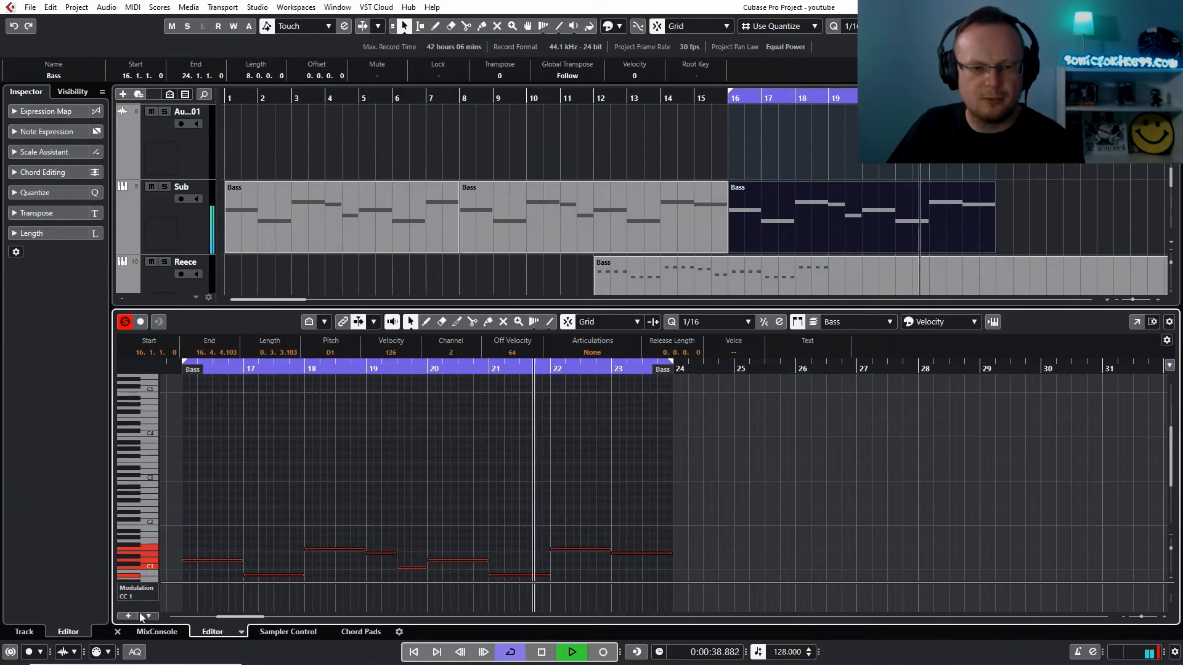
key("space")
left_click(117, 632)
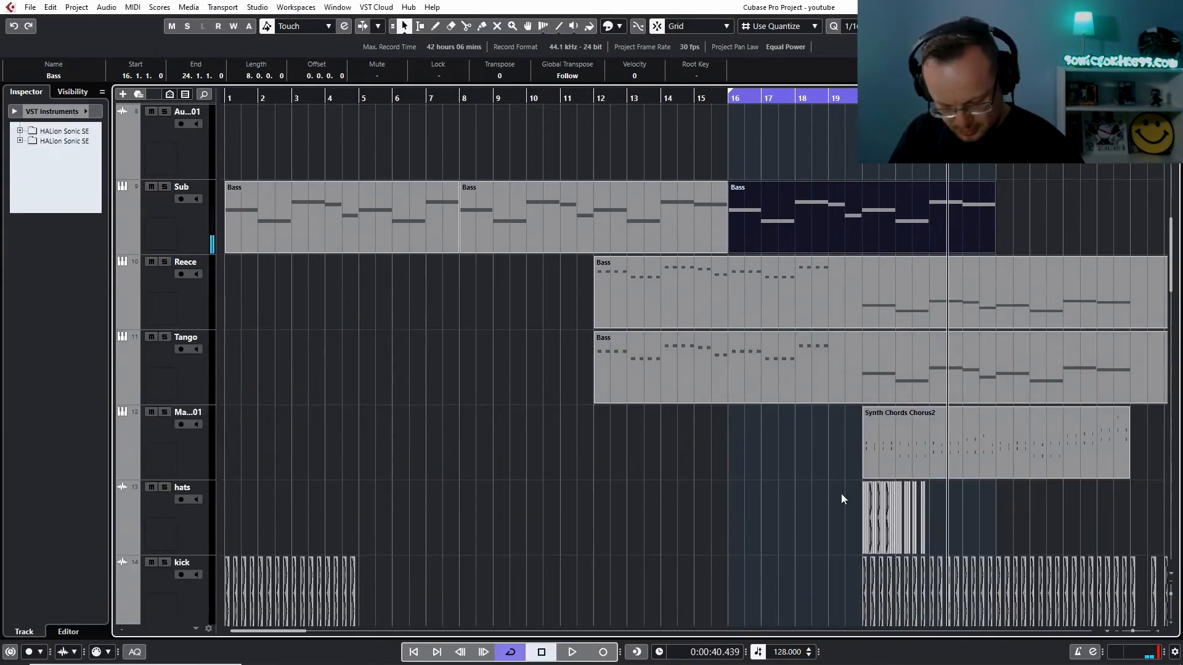
Move the Bass parts on the Reece and Tango tracks and on tracks 6 and 7 out of the opening section to around bar 33
key("g")
key("g")
key("g")
key("g")
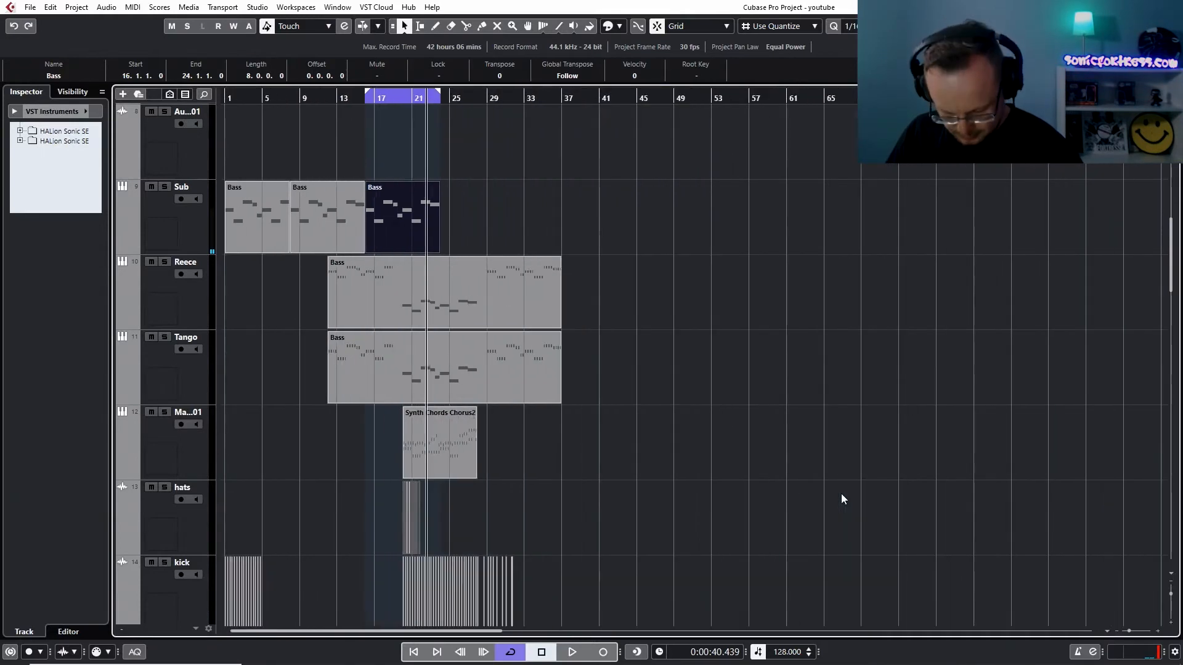
key("shift+g")
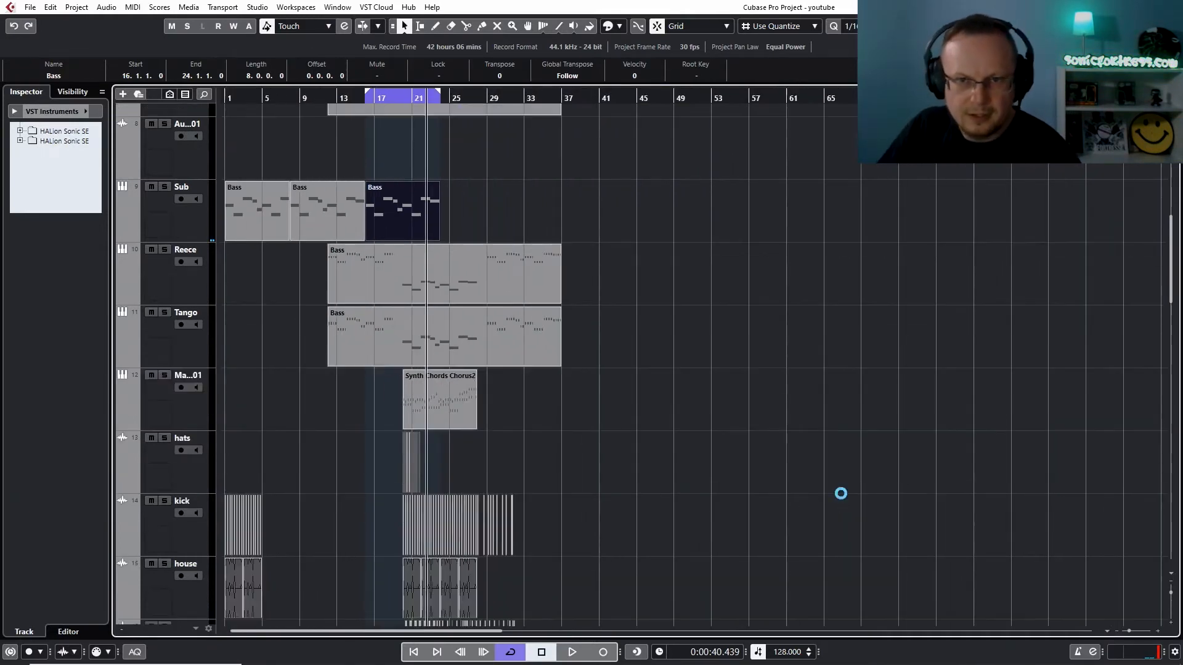
key("shift+g")
left_click_drag(604, 223, 540, 250)
left_click_drag(607, 116, 343, 149)
left_click_drag(343, 149, 533, 144)
Extend the cycle range back to bar 1 and colour the three Bass parts on the Sub track red
left_click_drag(375, 88, 199, 105)
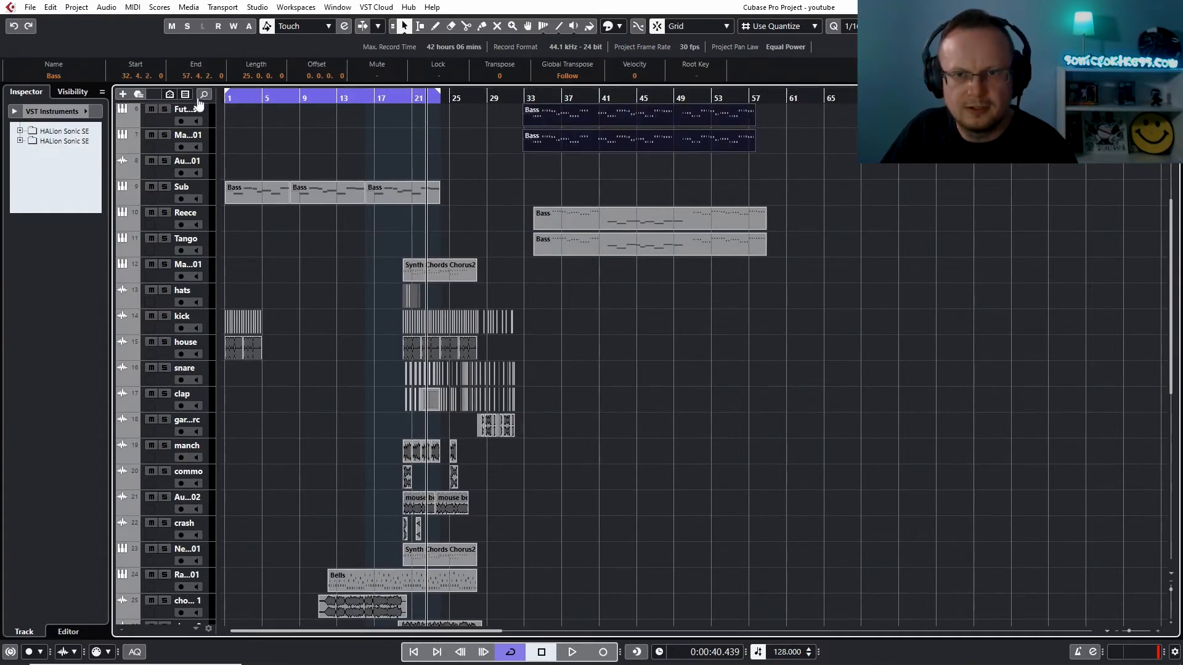
left_click_drag(469, 190, 273, 194)
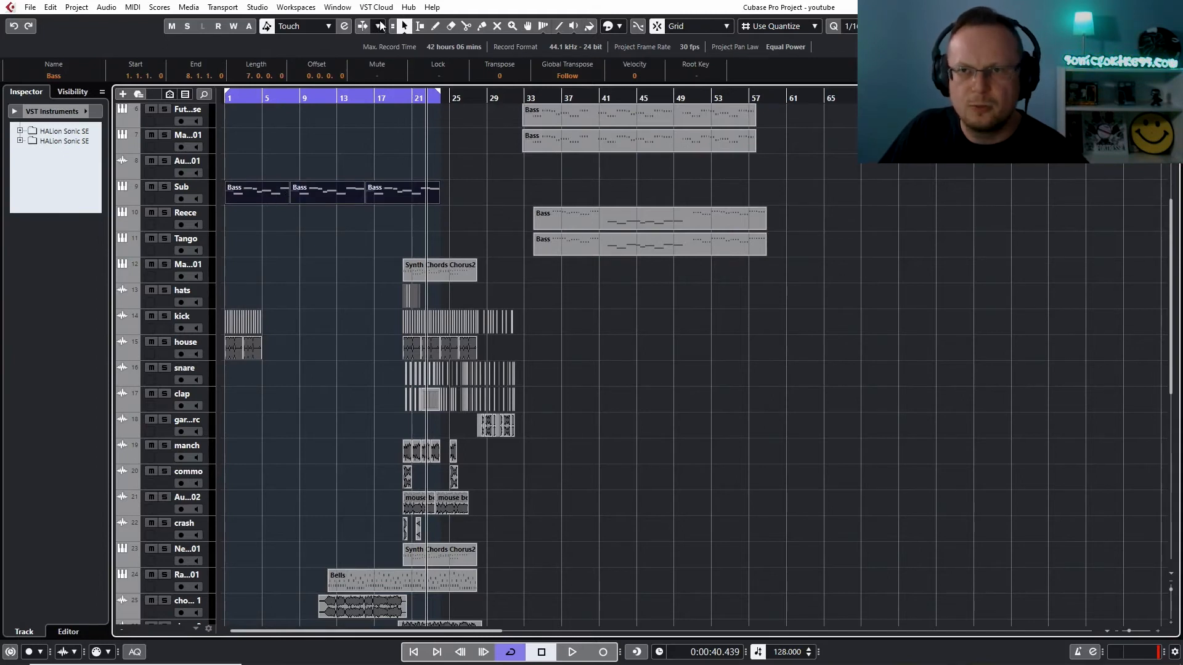
left_click(620, 28)
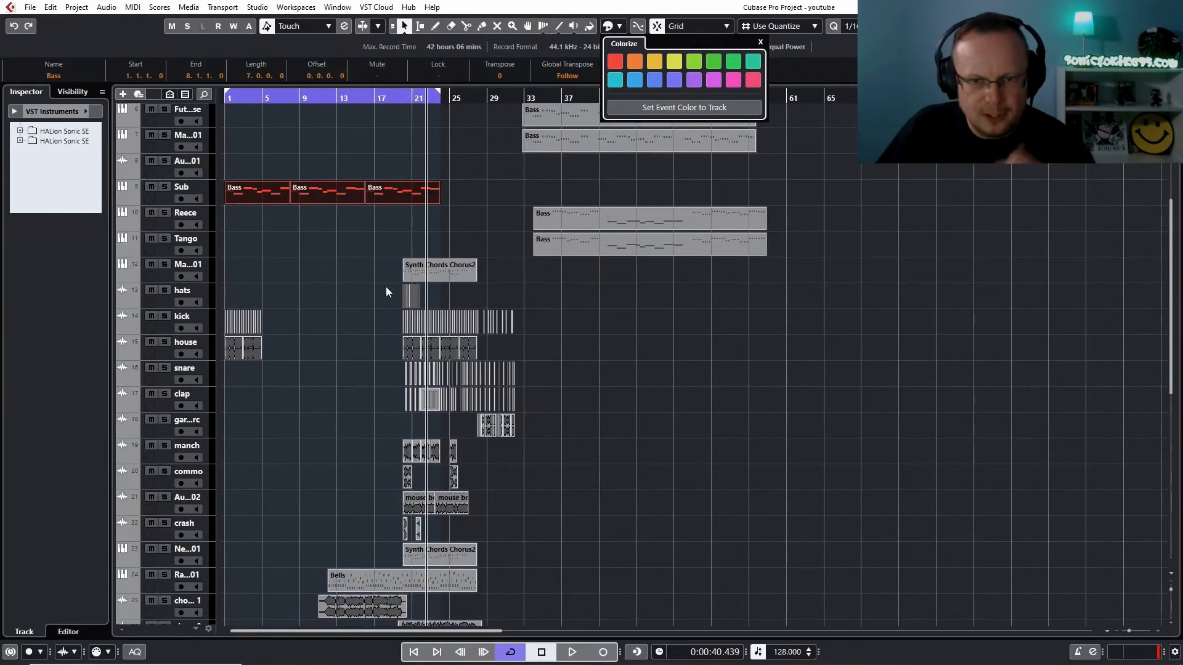
left_click(494, 265)
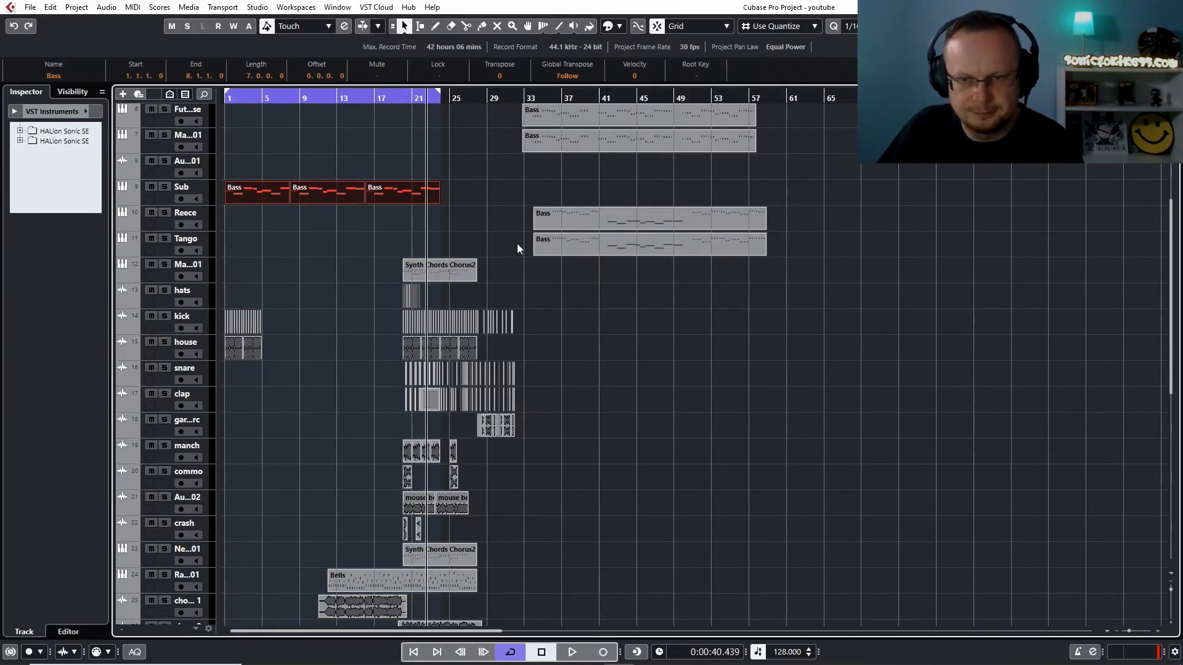
Shift all parts on track 12 and below about 24 bars later, and move the Piano and Pad parts so the first ones start near bar 29
left_click_drag(535, 267, 217, 641)
left_click_drag(254, 583, 478, 585)
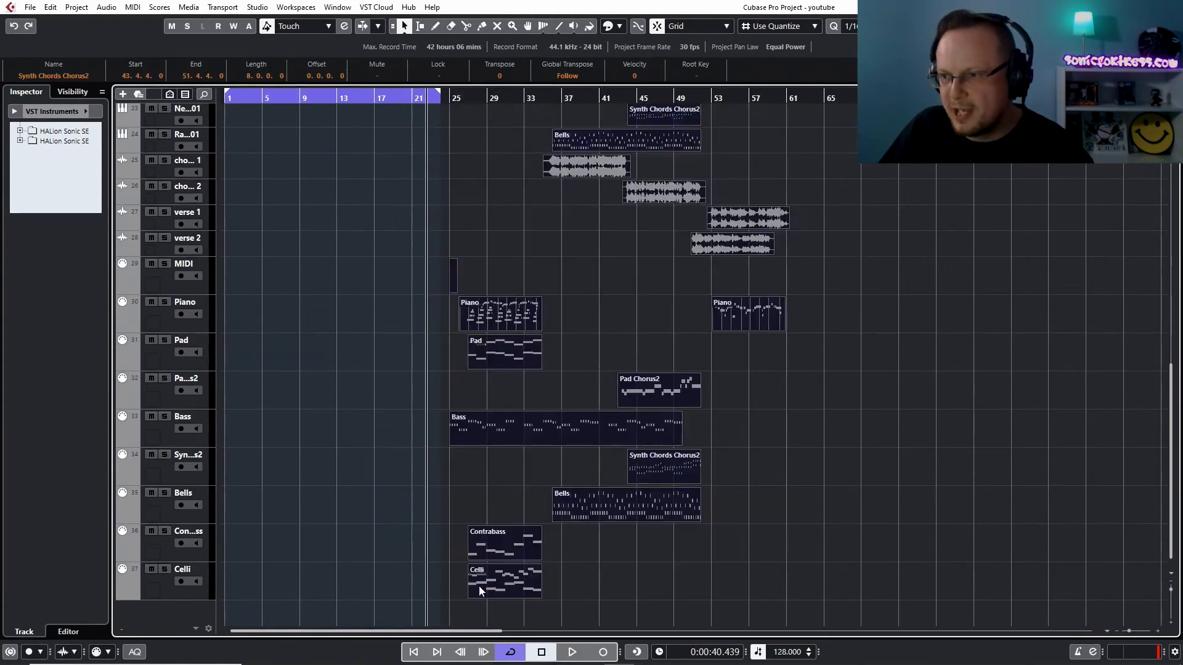
left_click_drag(1171, 397, 1152, 184)
key("space")
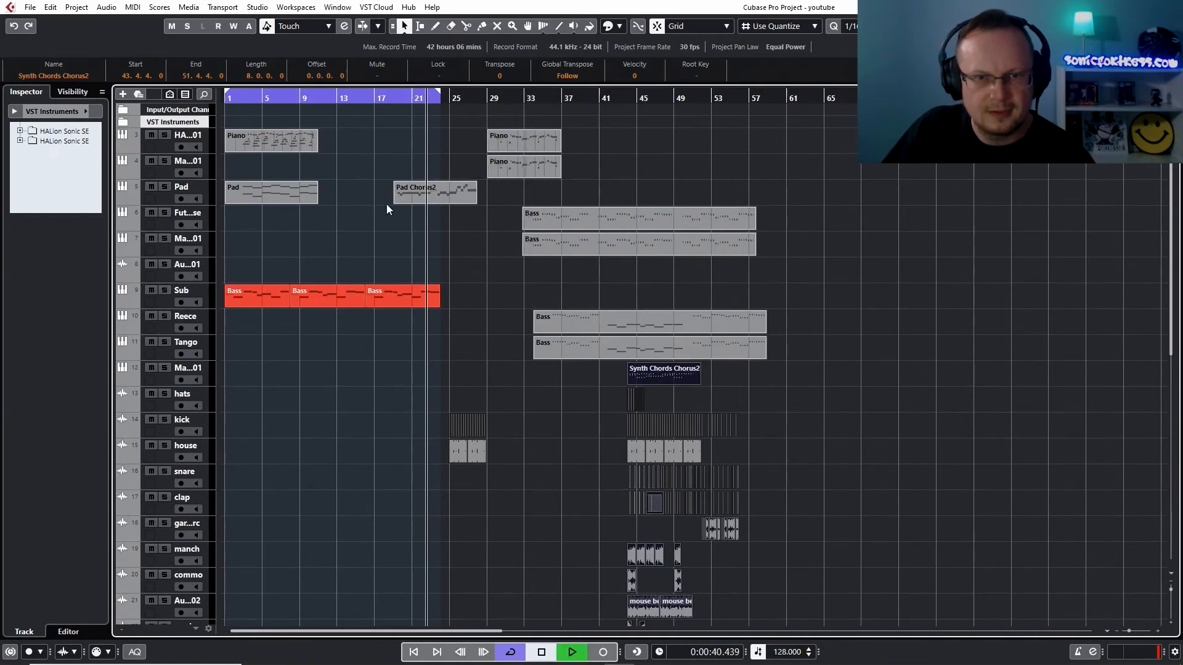
left_click_drag(602, 135, 502, 184)
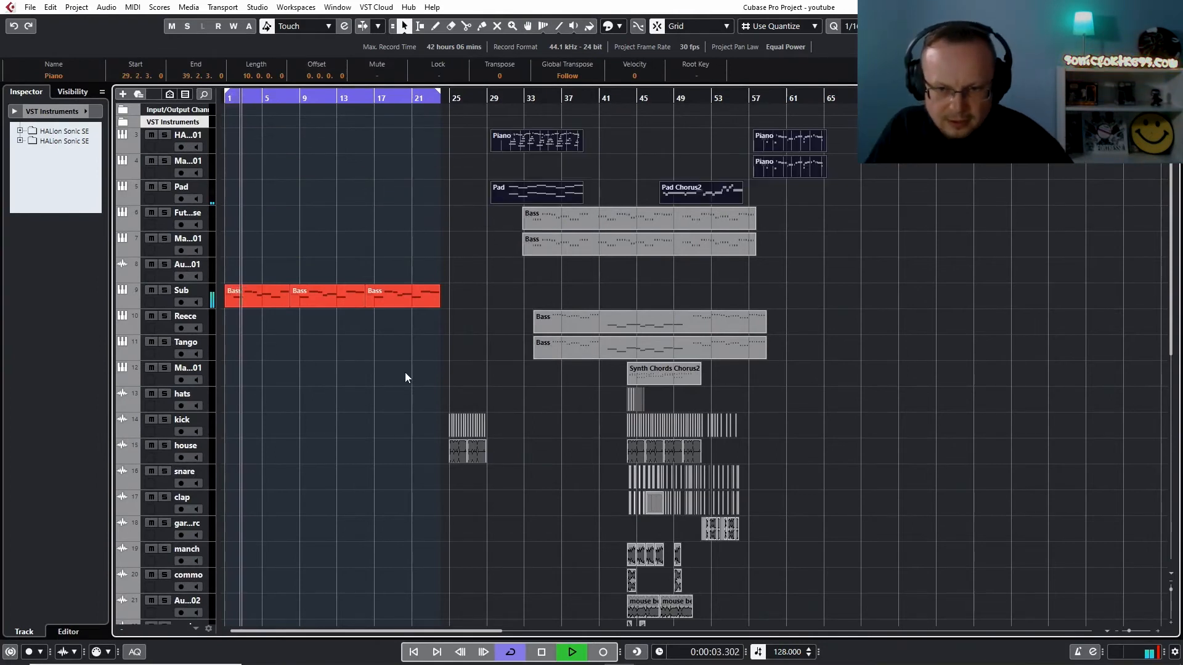
Move the kick and house clips near bar 25 back to bar 1 and repeat them up to bar 21
left_click(479, 432)
left_click_drag(454, 456, 229, 459)
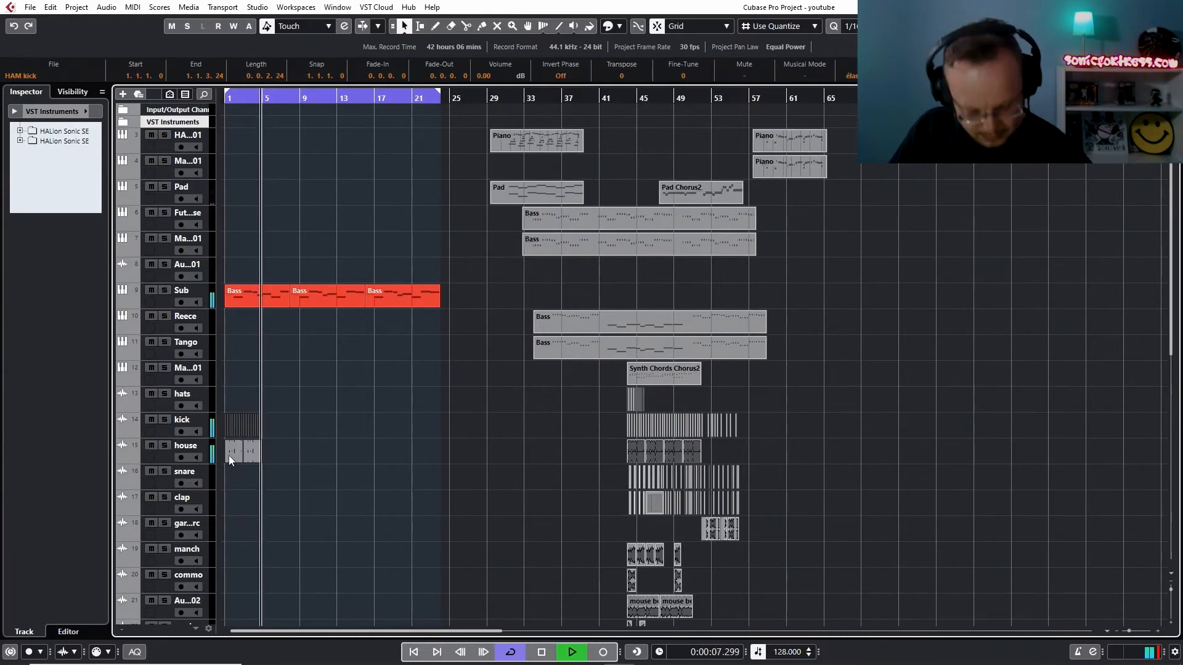
double_click(228, 456)
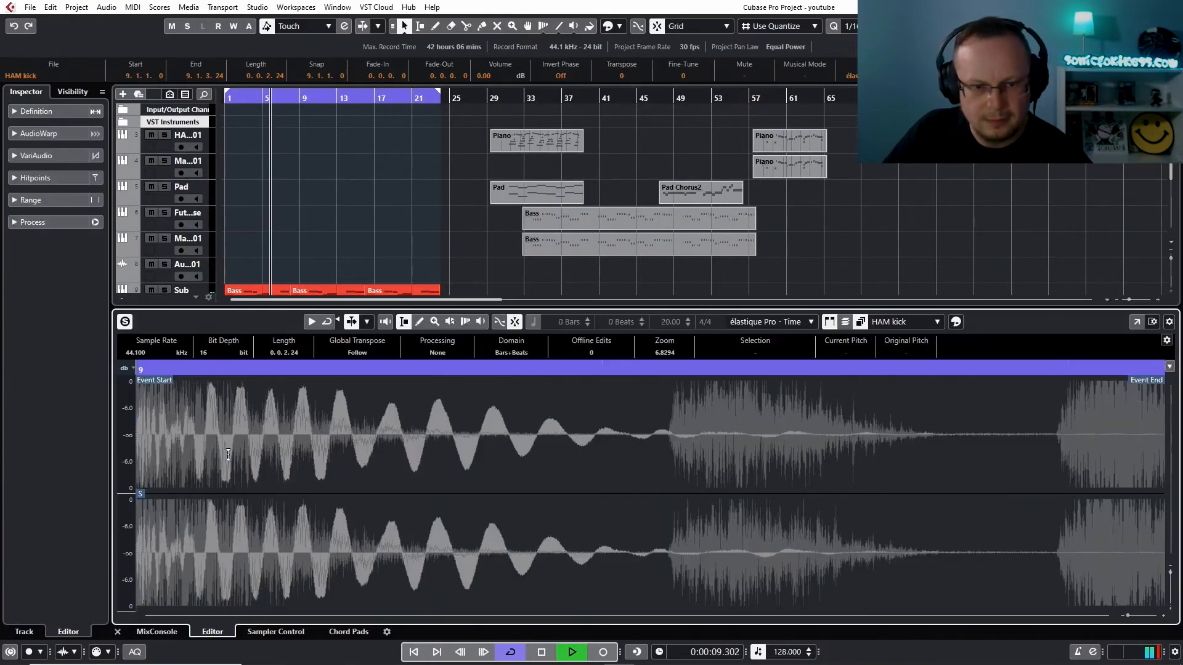
left_click(117, 632)
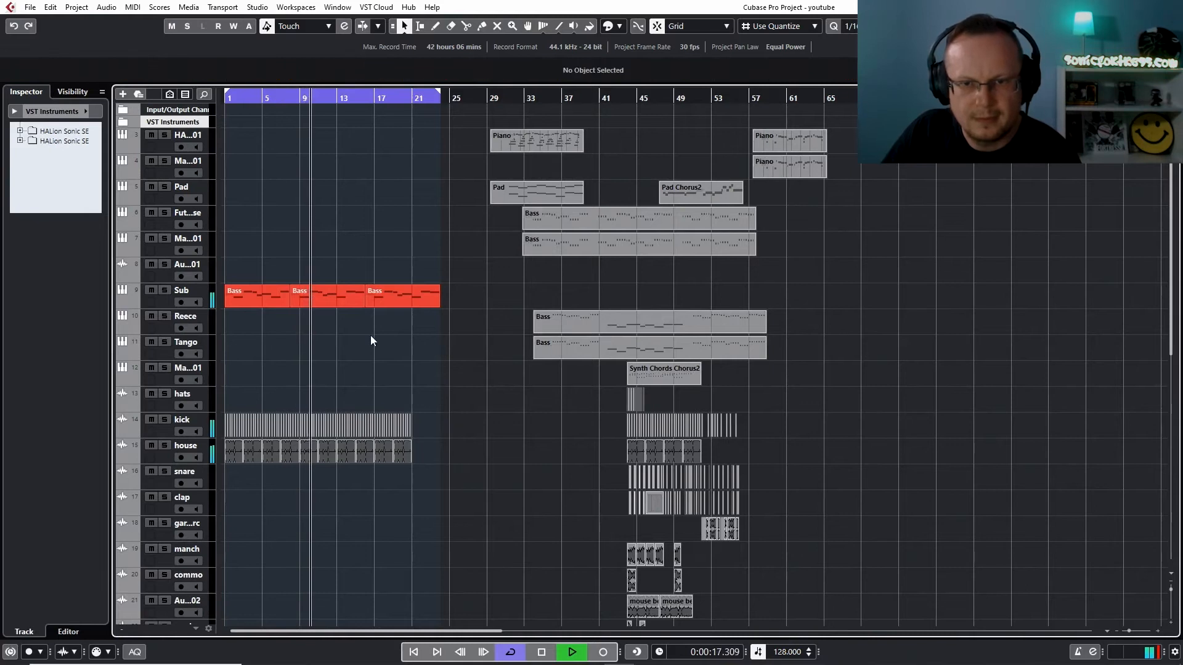
Set the grid to Bar, place the Sub track's second and third Bass parts at bars 9 and 17, and extend the first to bar 9
mouse_move(398, 299)
left_mouse_down()
mouse_move(414, 298)
mouse_move(391, 297)
left_mouse_up()
left_click(391, 319)
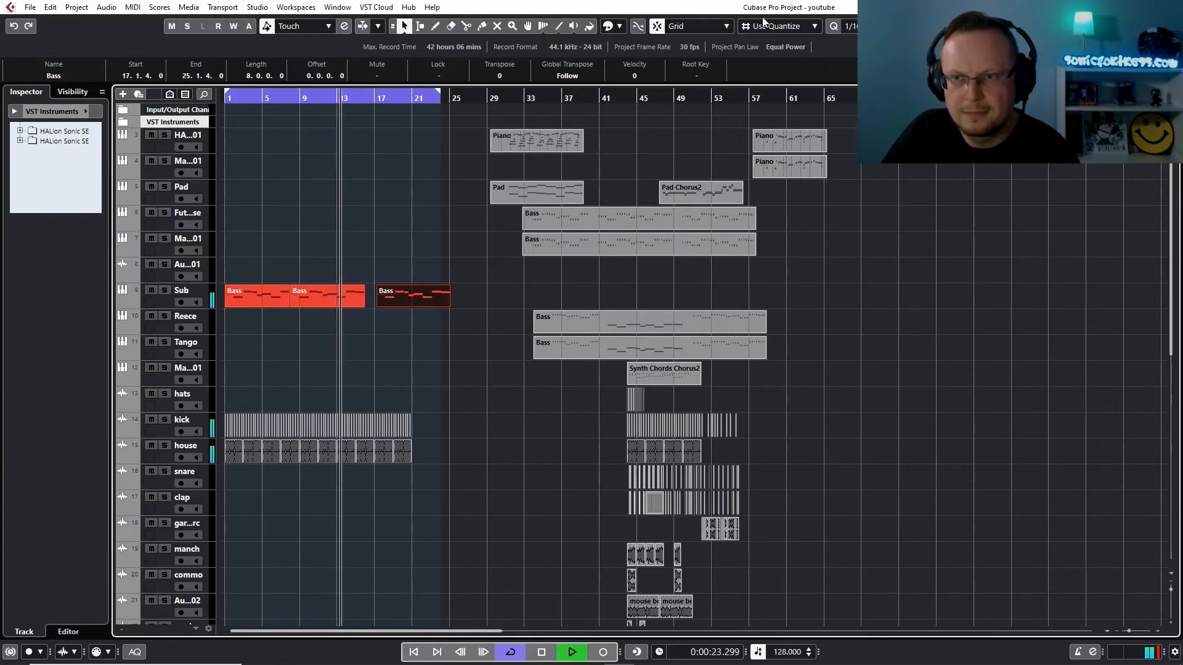
left_click(780, 26)
left_click(764, 43)
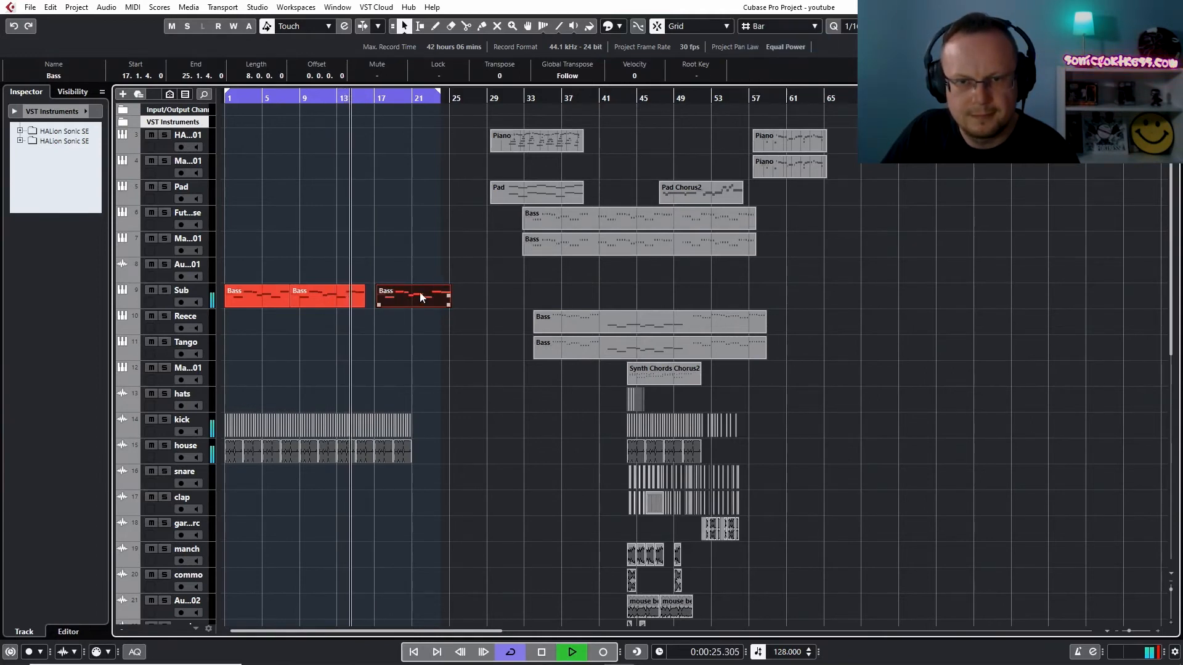
left_click_drag(419, 292, 416, 293)
mouse_move(304, 297)
left_mouse_down()
mouse_move(321, 297)
mouse_move(285, 303)
mouse_move(299, 304)
left_mouse_up()
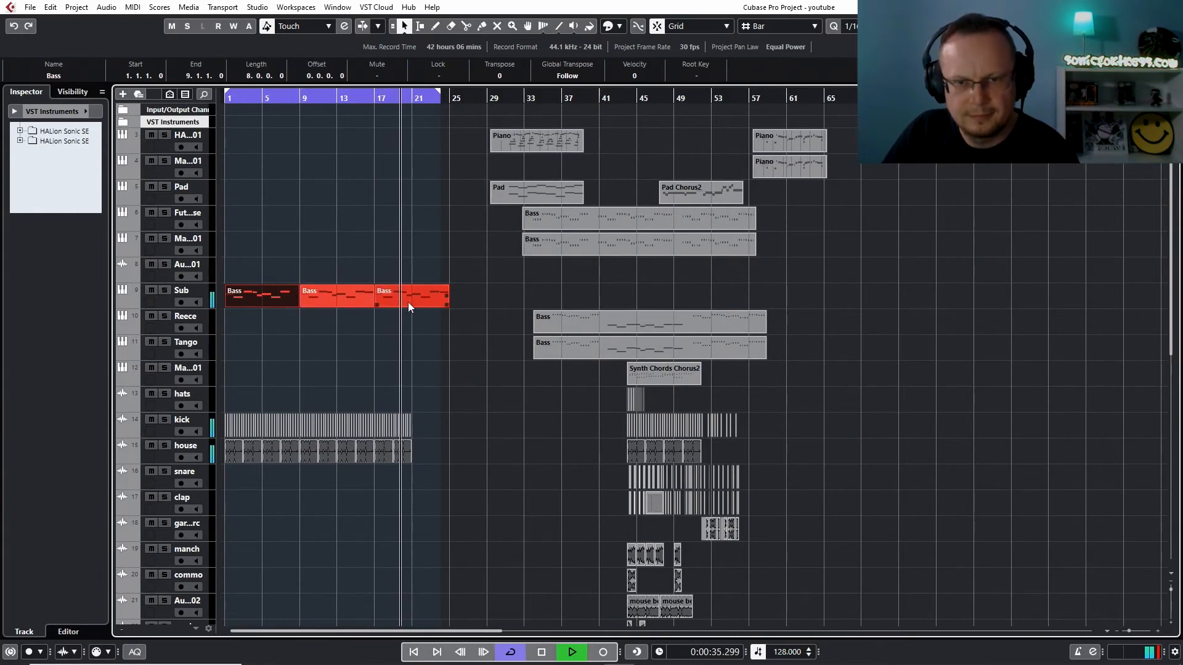
Duplicate the kick and house clips from bars 17 to 21 up to bar 25, and fill the missing kick at bar 21
left_click(462, 424)
left_click_drag(462, 426, 376, 460)
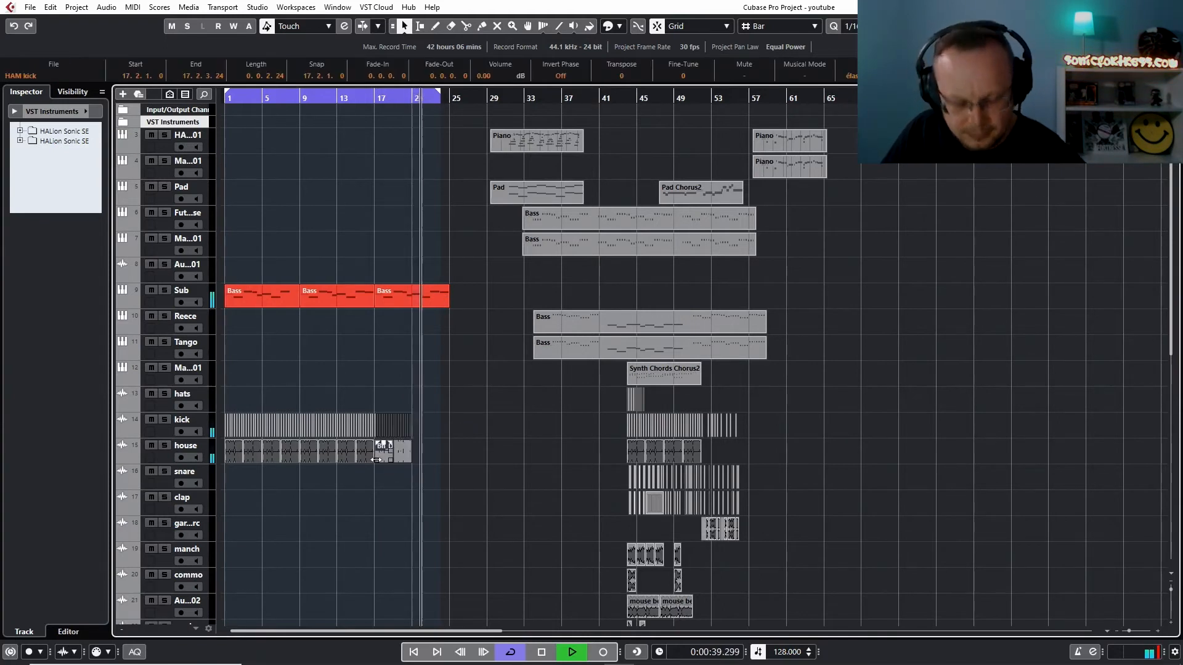
key("ctrl+d")
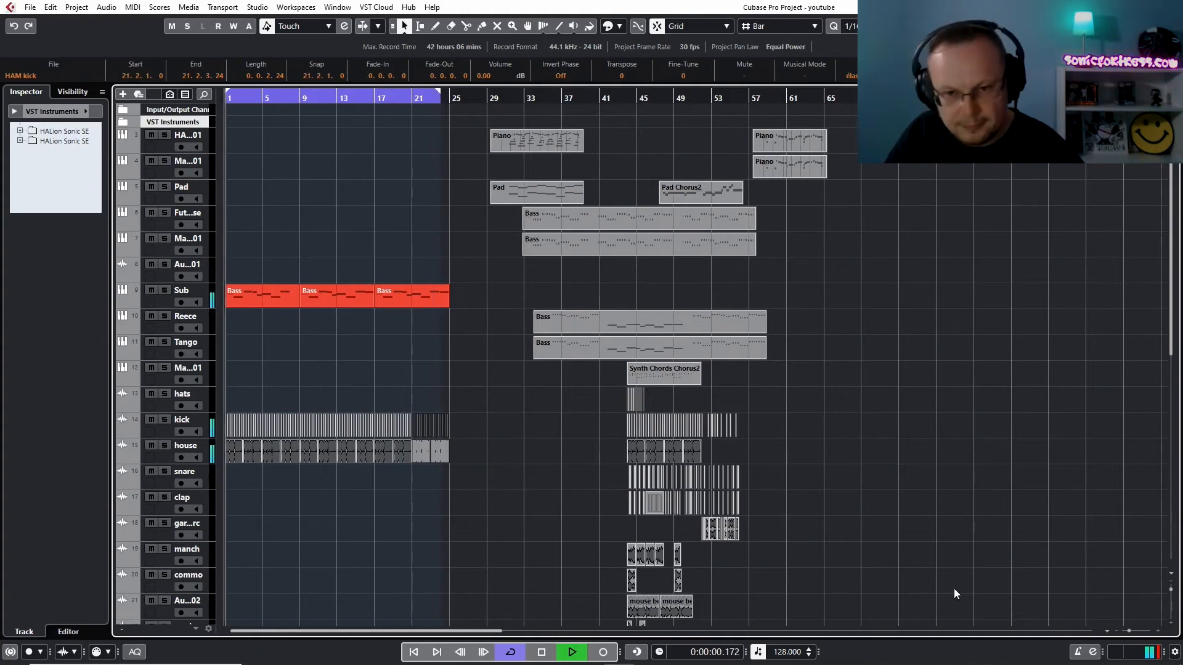
key("h")
key("h")
key("h")
key("h")
key("h")
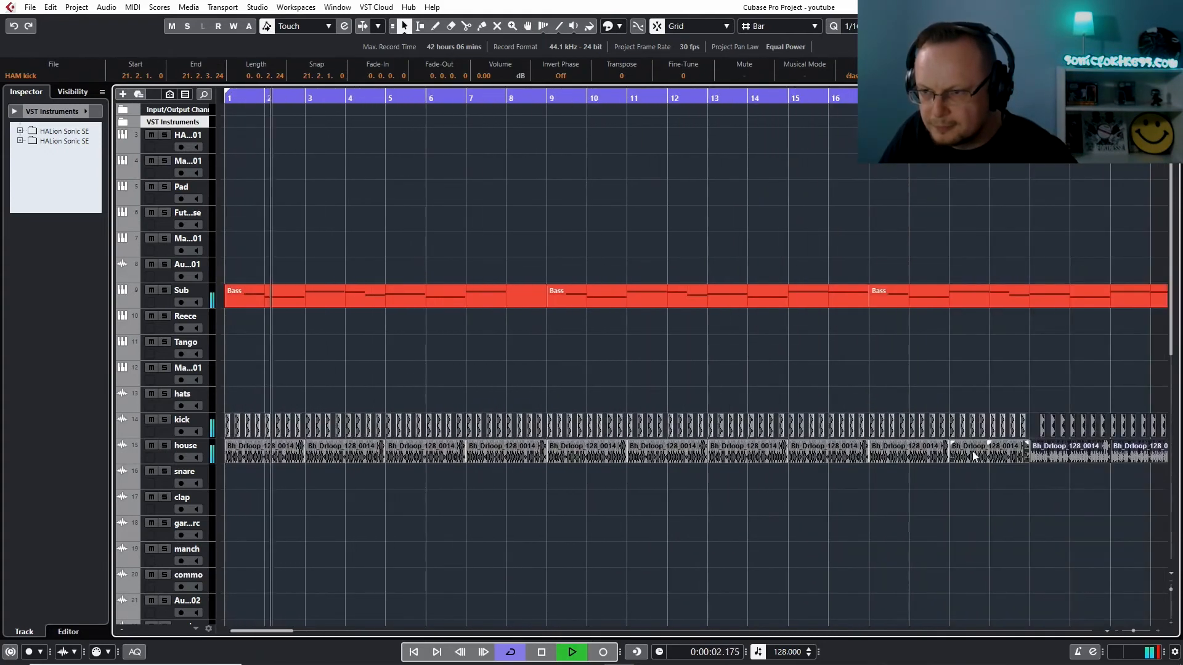
left_click(1042, 426)
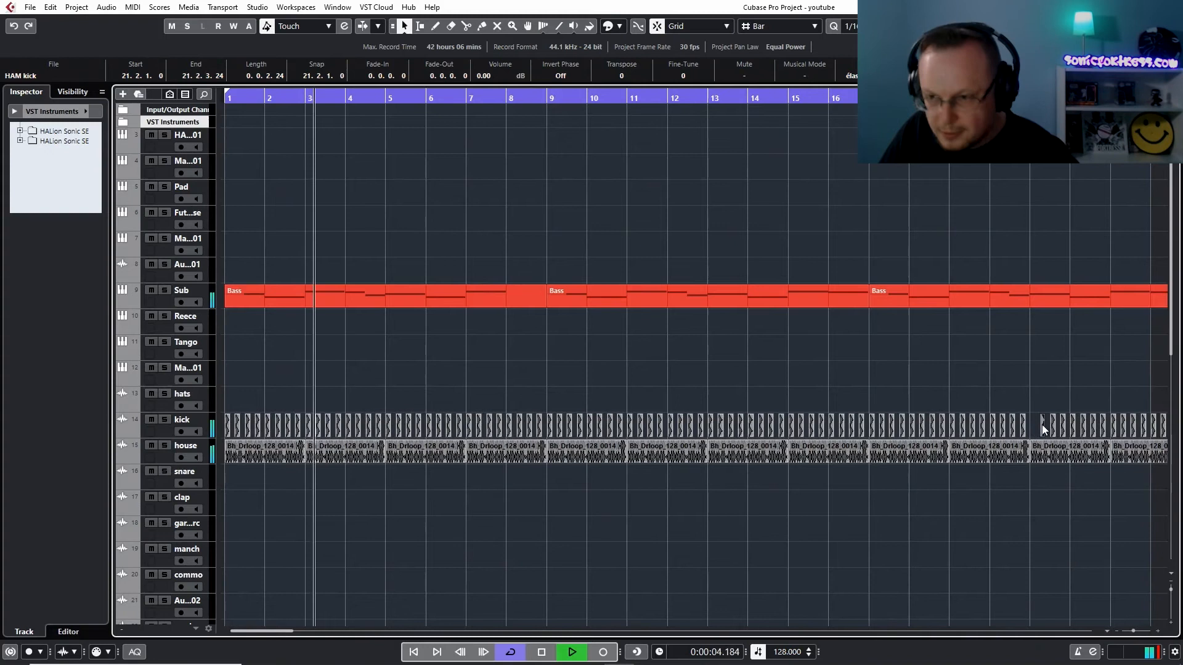
left_click(1030, 424)
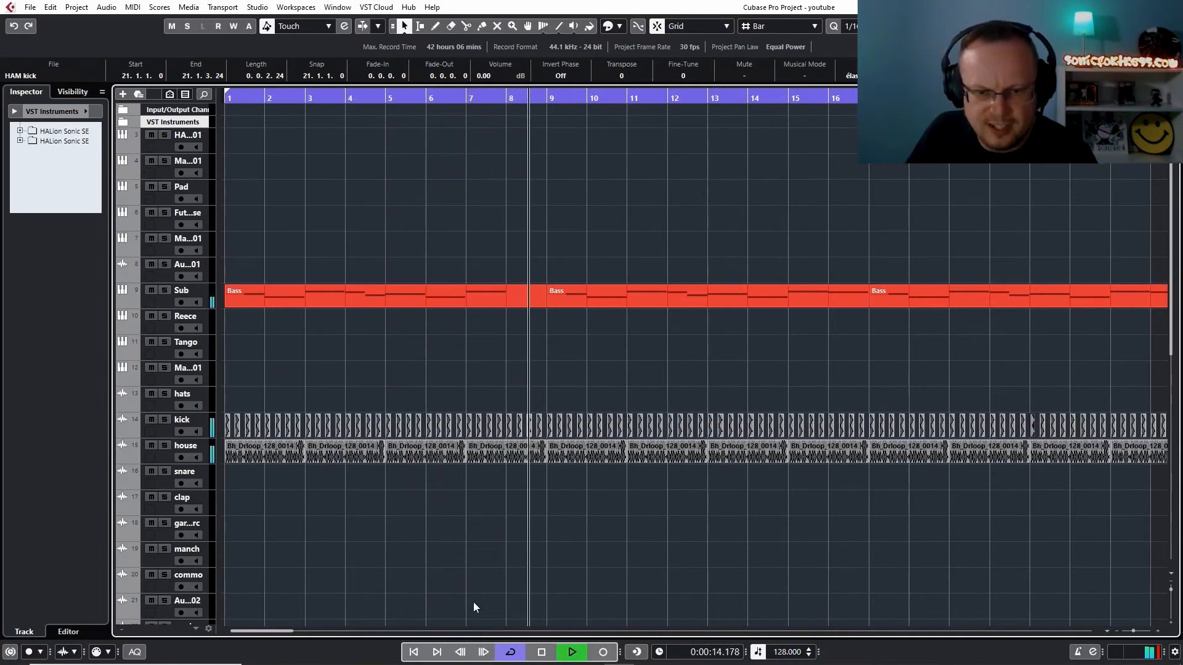
Extend the end of the cycle range to bar 25
left_click_drag(281, 631, 324, 632)
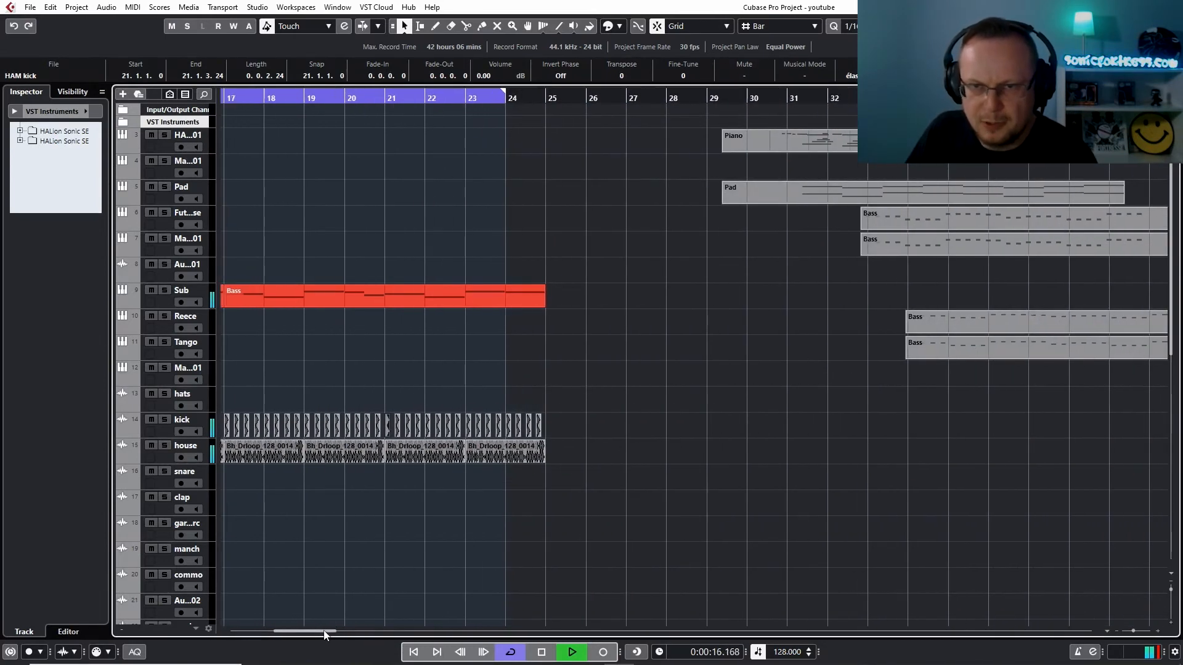
left_click_drag(502, 91, 537, 95)
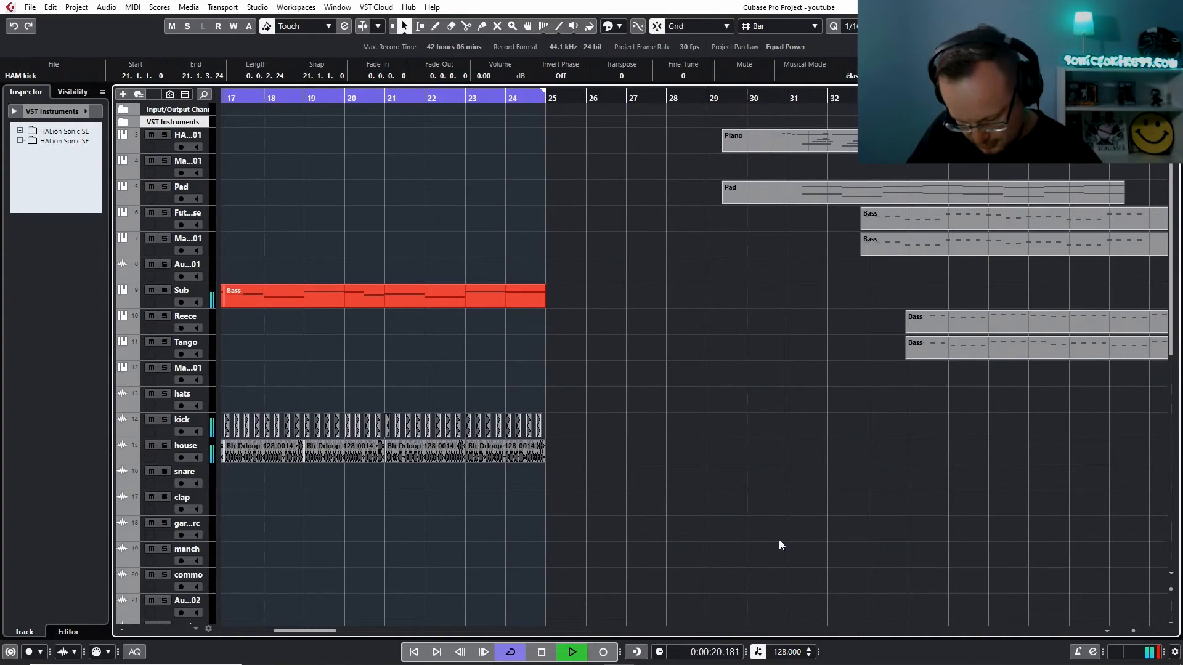
Copy the first group of snare and clap clips, starting at bar 44, to the start of the arrangement at bar 1
key("g")
key("g")
key("g")
key("g")
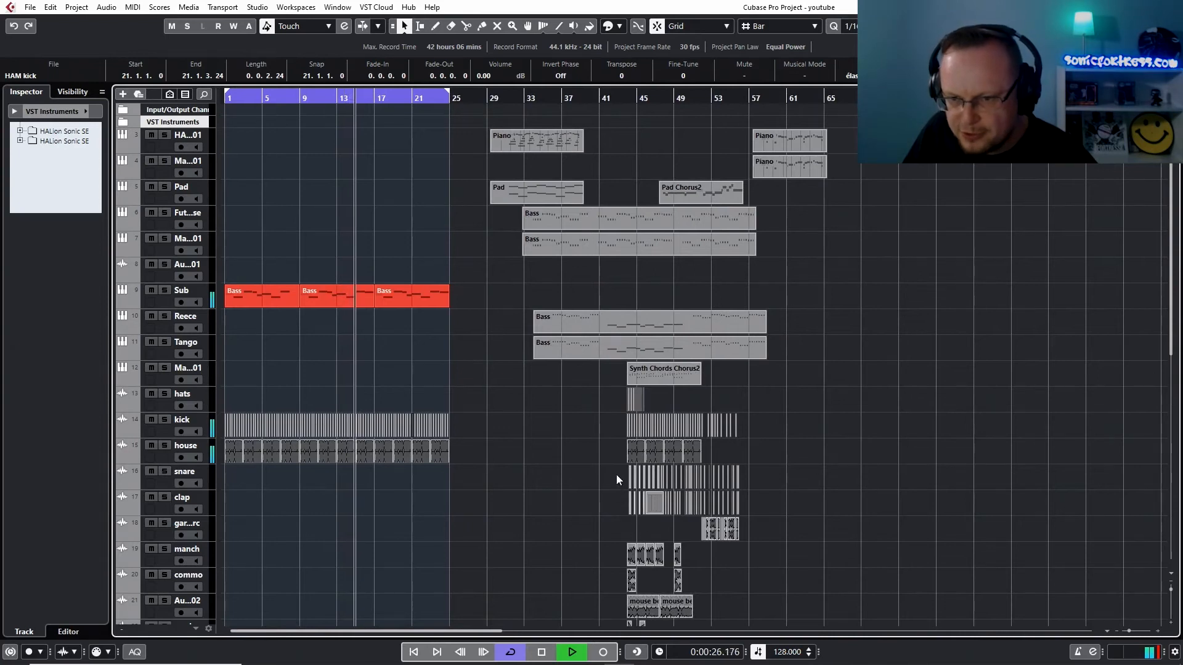
left_click_drag(615, 475, 674, 515)
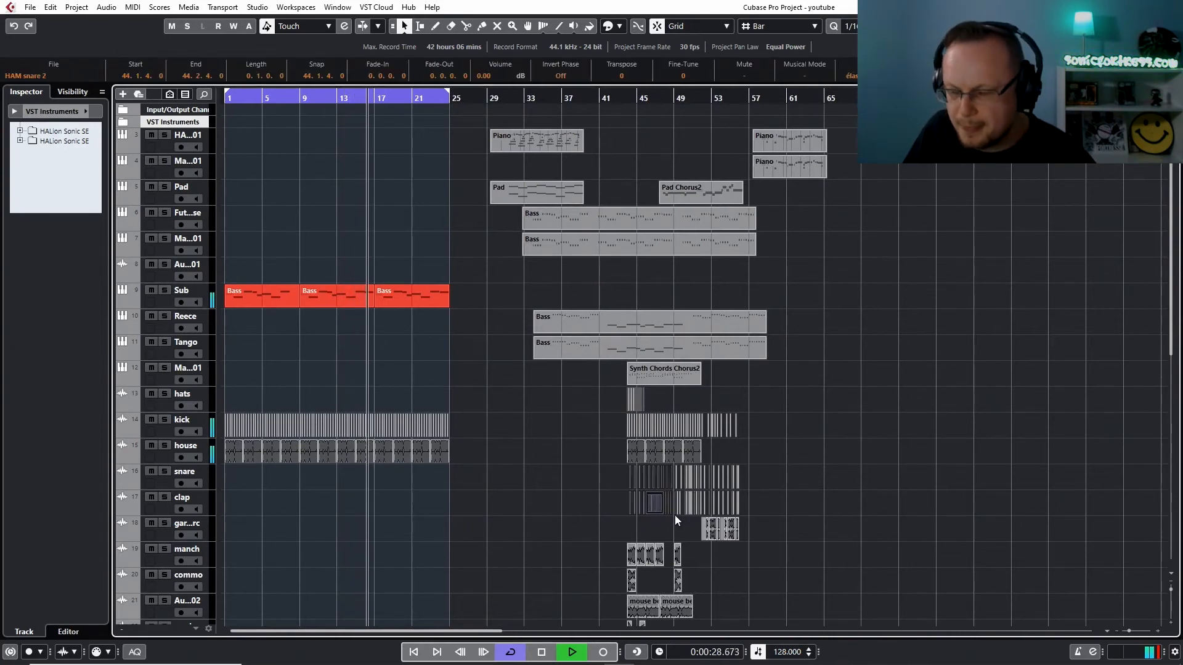
left_click(1158, 632)
left_click(1158, 631)
left_click(1158, 631)
left_click(1157, 632)
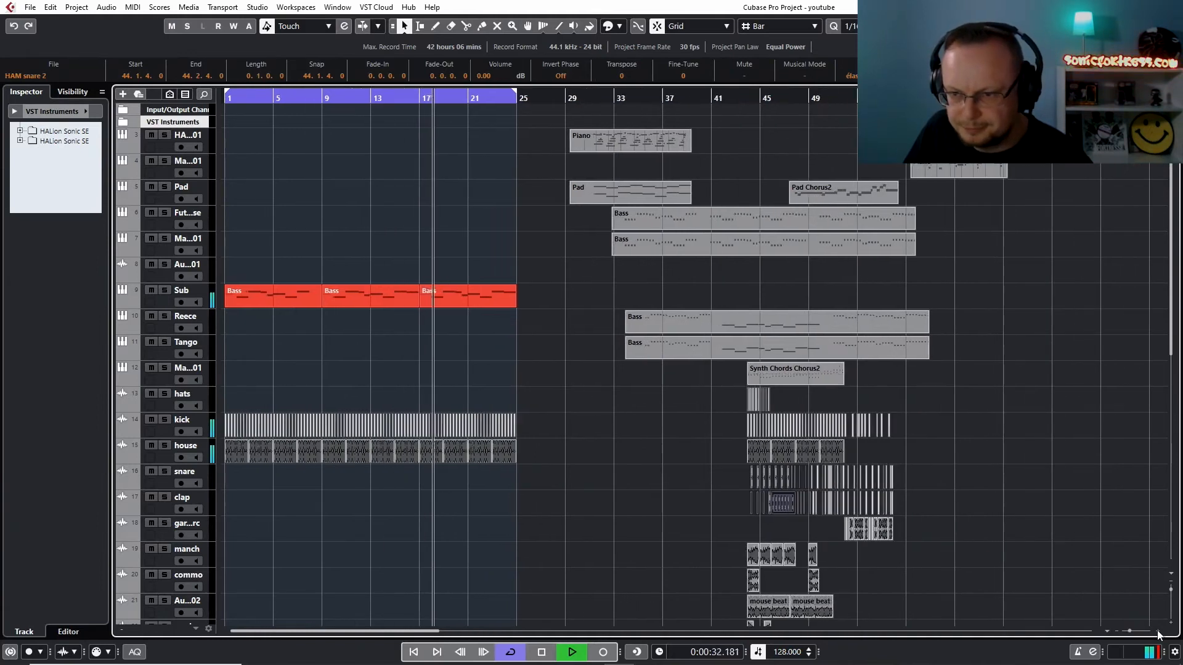
left_click(1157, 632)
left_click(1158, 632)
left_click(1158, 632)
left_click(1158, 631)
left_click(1158, 632)
left_click(1157, 631)
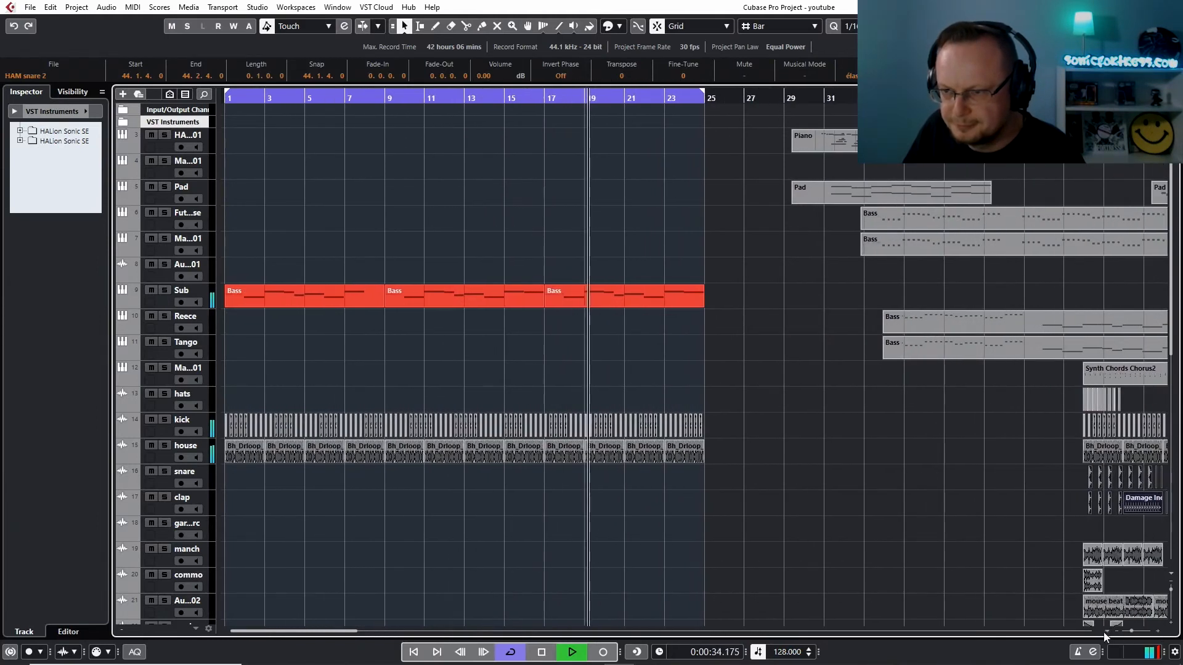
left_click(1095, 631)
left_click(1091, 632)
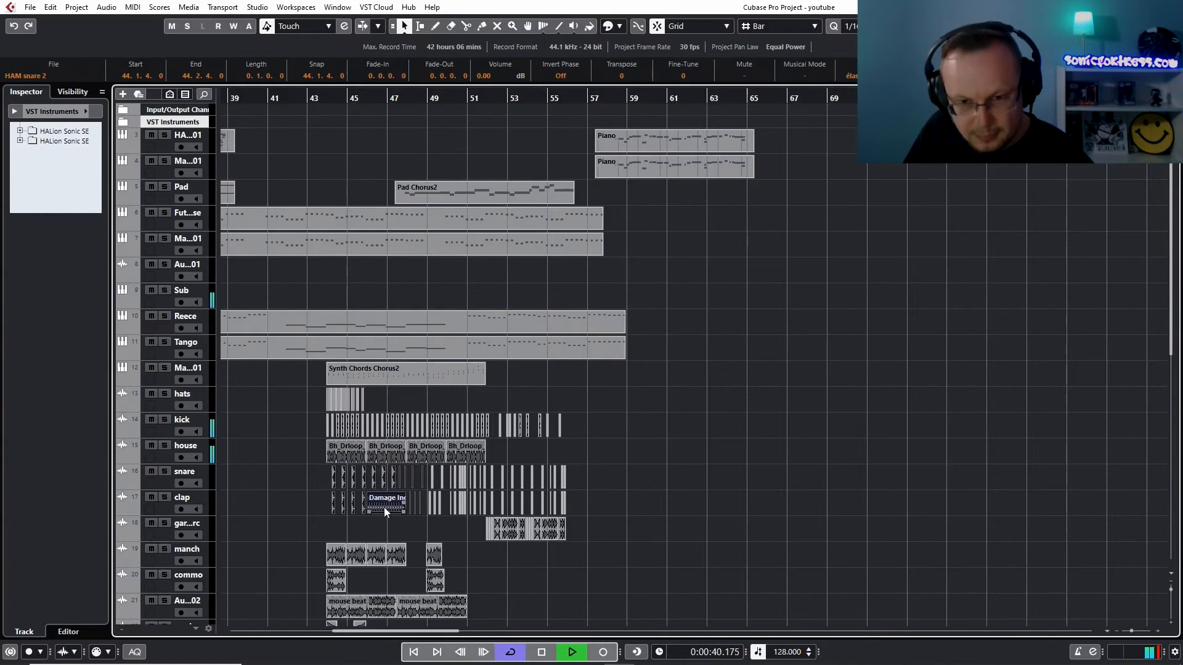
left_click_drag(383, 508, 286, 508)
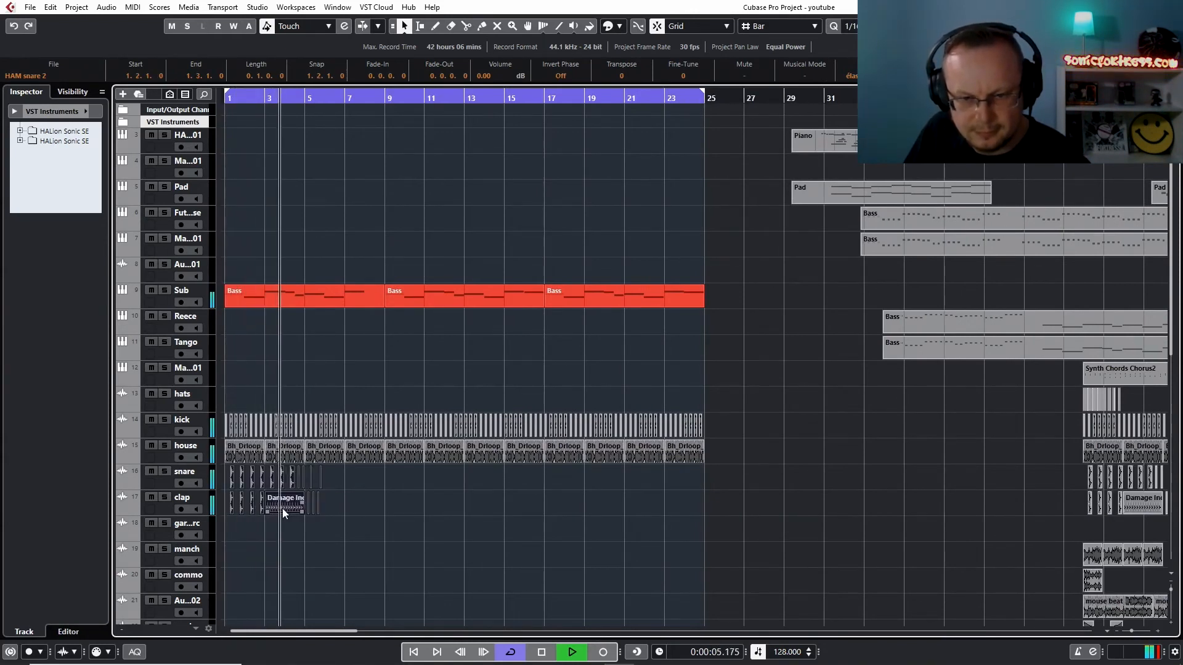
Delete the copied snare and clap hits past bar 5, and move the snare and clap clips from bar 3 to bar 23
left_click_drag(331, 470, 307, 505)
key("Delete")
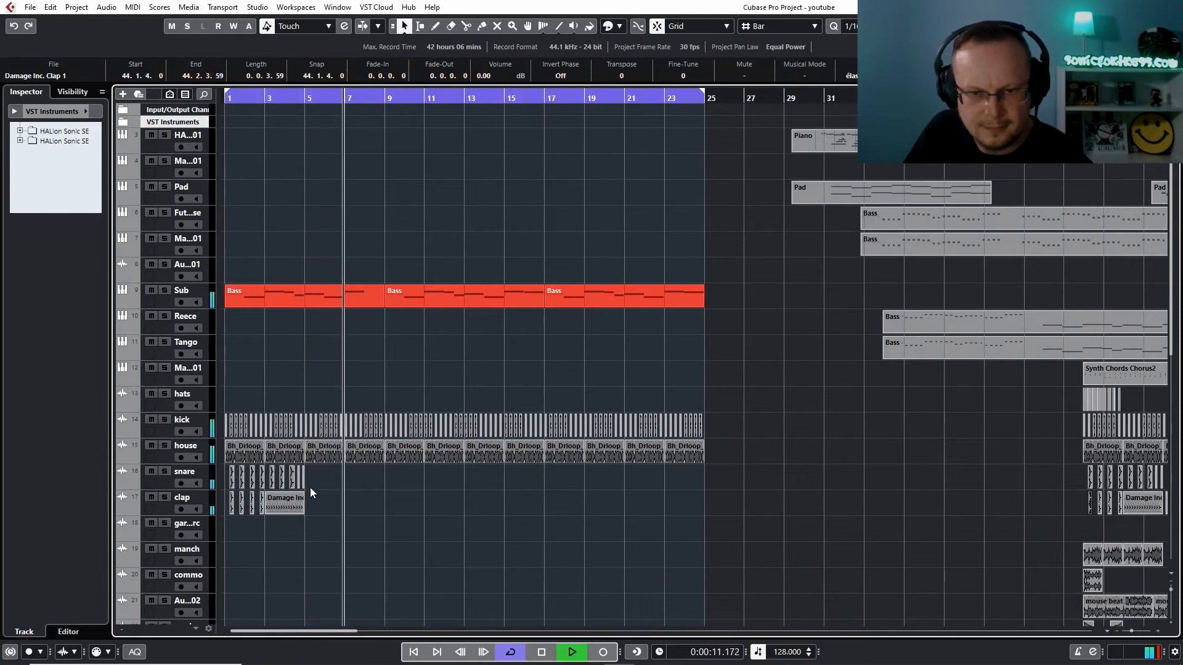
left_click(267, 503)
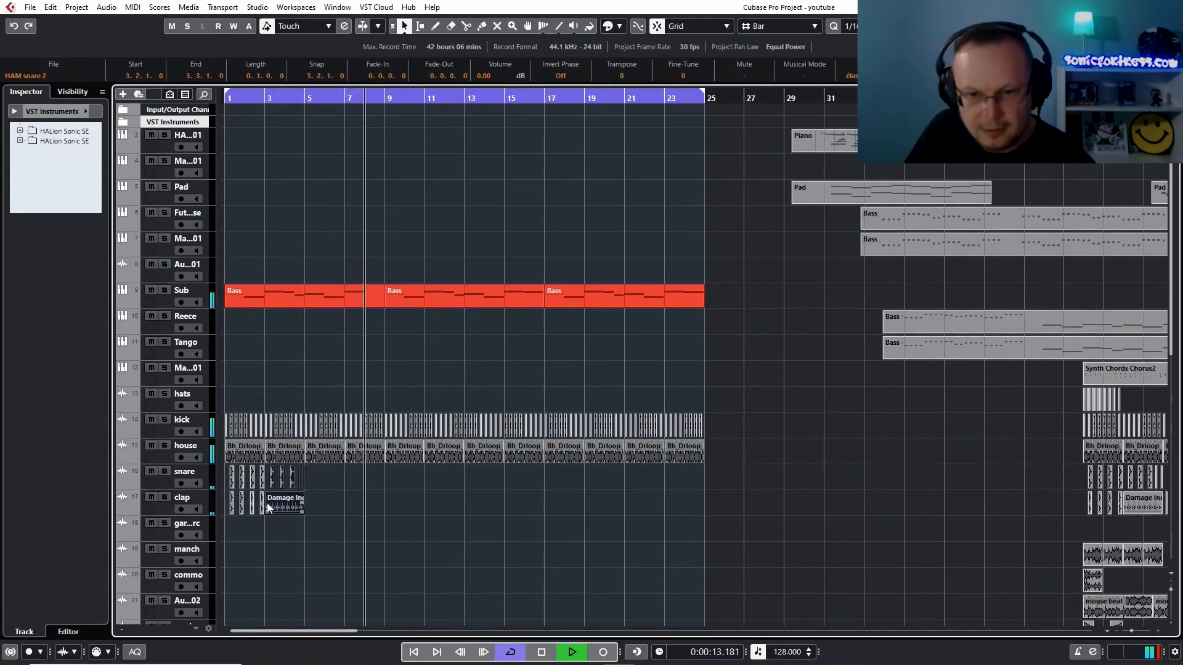
left_click_drag(267, 503, 671, 498)
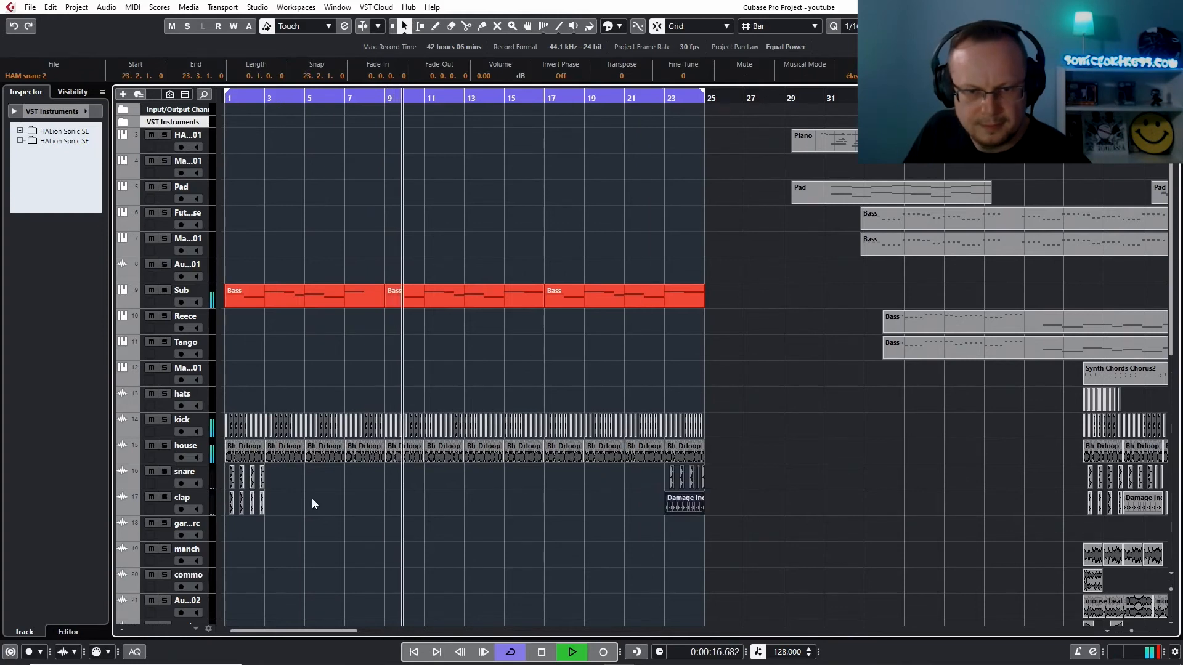
left_click(276, 480)
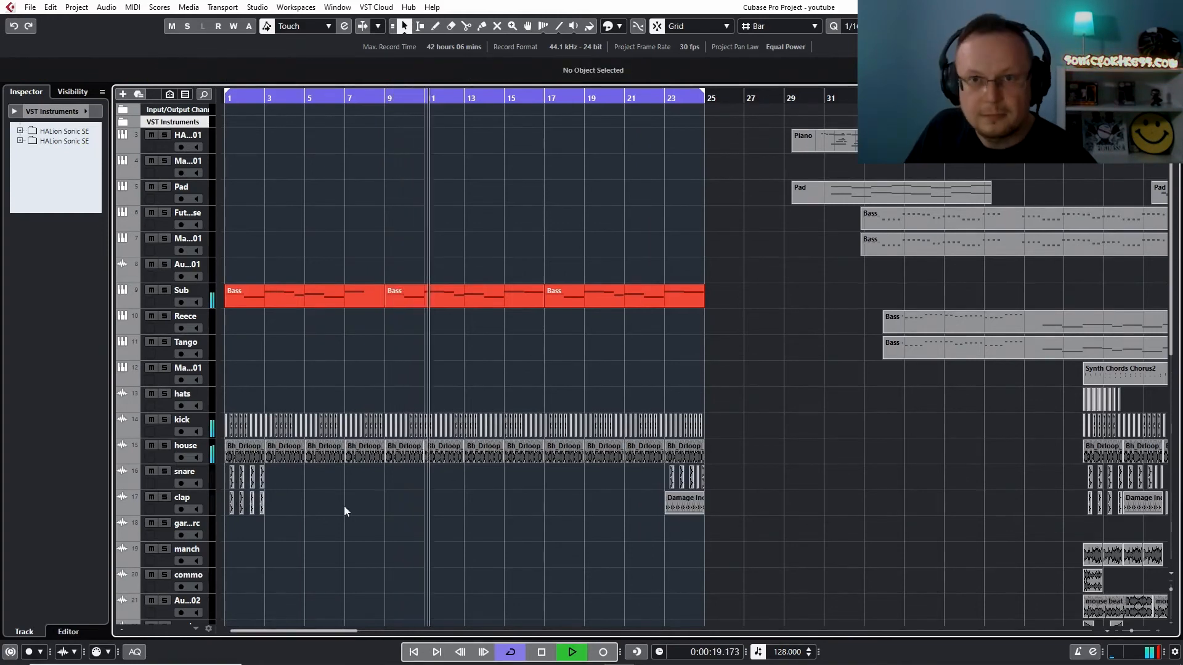
Draw an empty part on the clap track at bar 1 and shorten it to end before the first clap
left_click(435, 28)
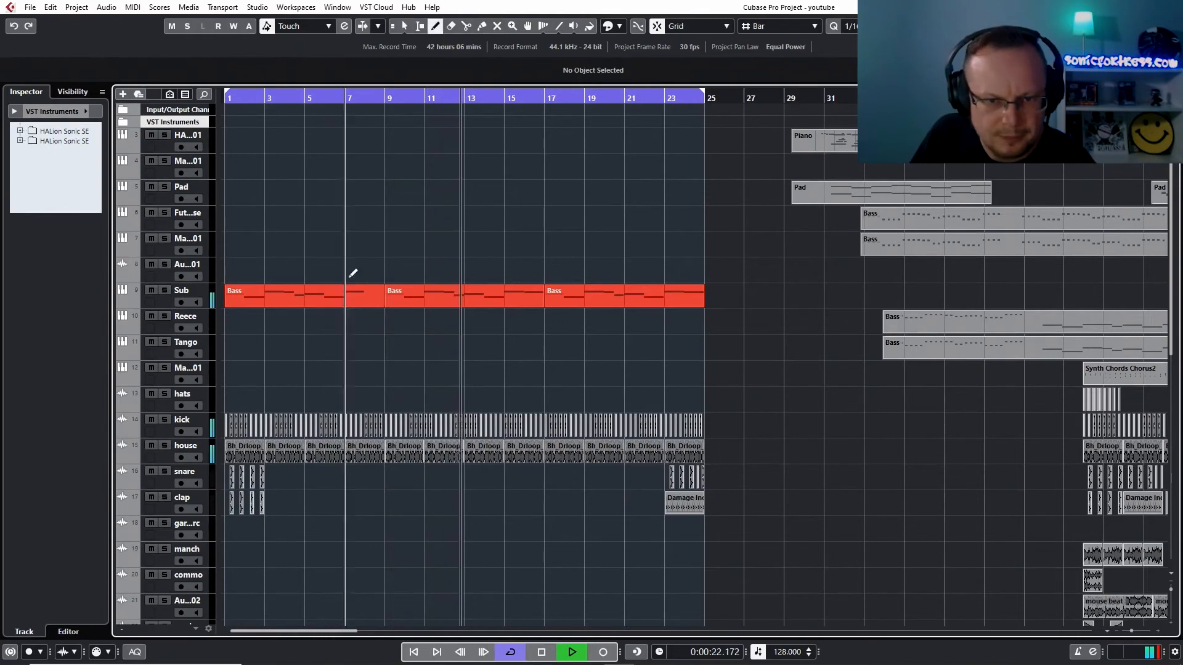
left_click(232, 499)
key("1")
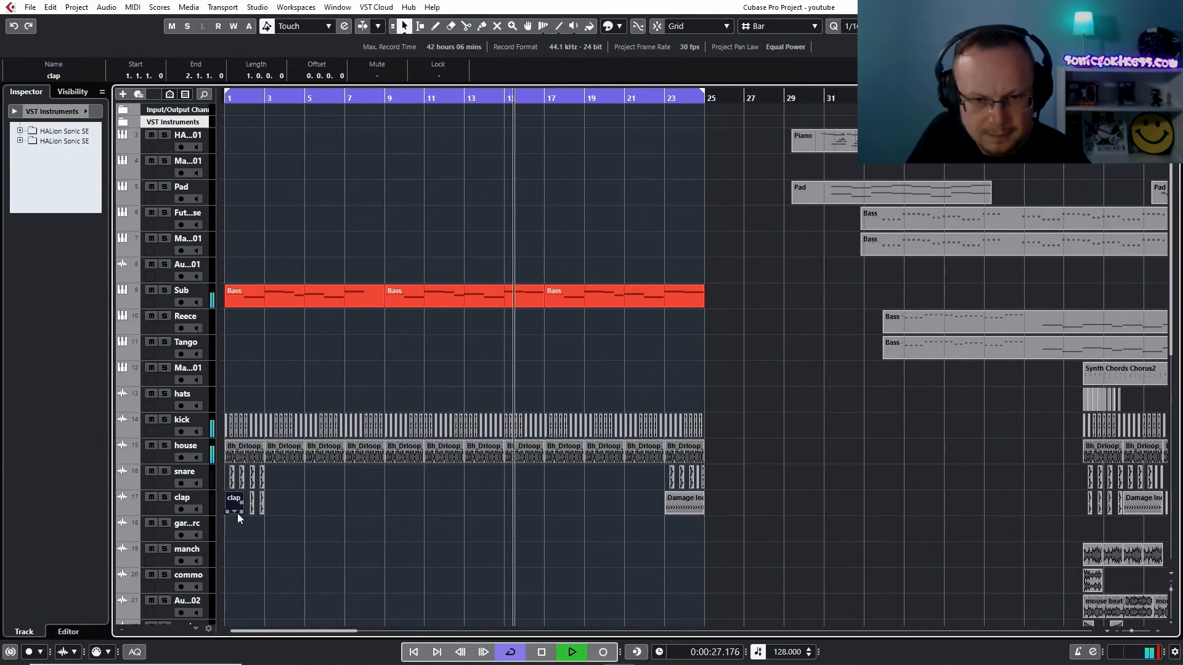
left_click_drag(243, 512, 227, 513)
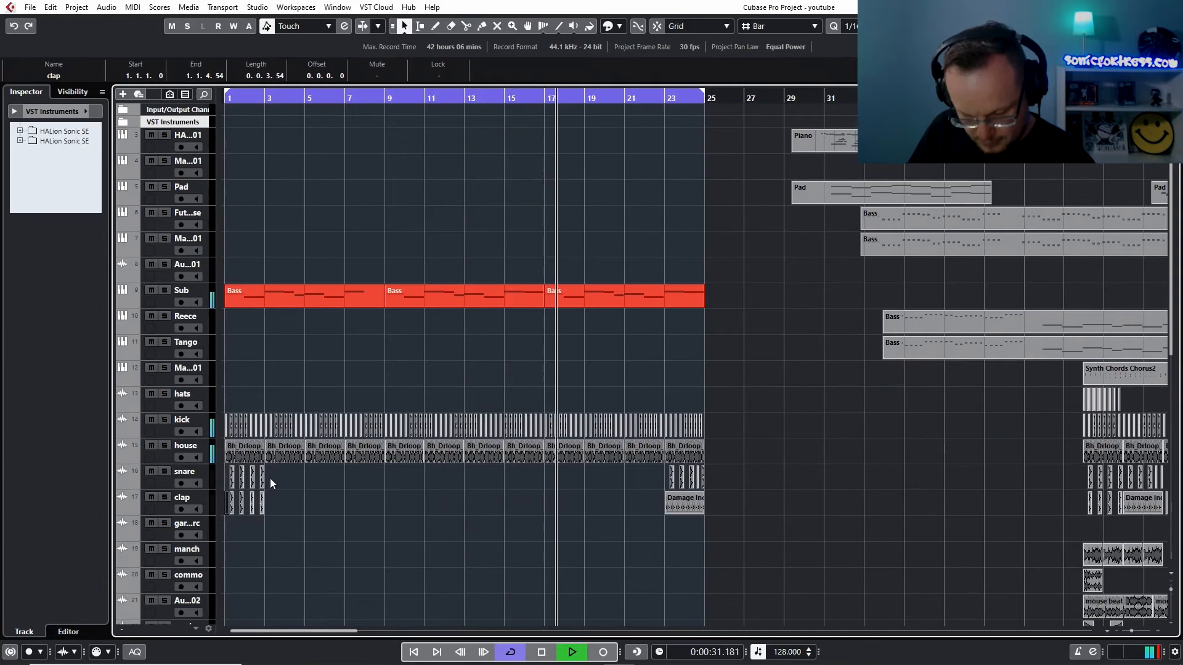
Repeat the snare and clap pattern from bar 1 until it reaches the fill at bar 23
left_click(270, 478)
left_click(226, 511)
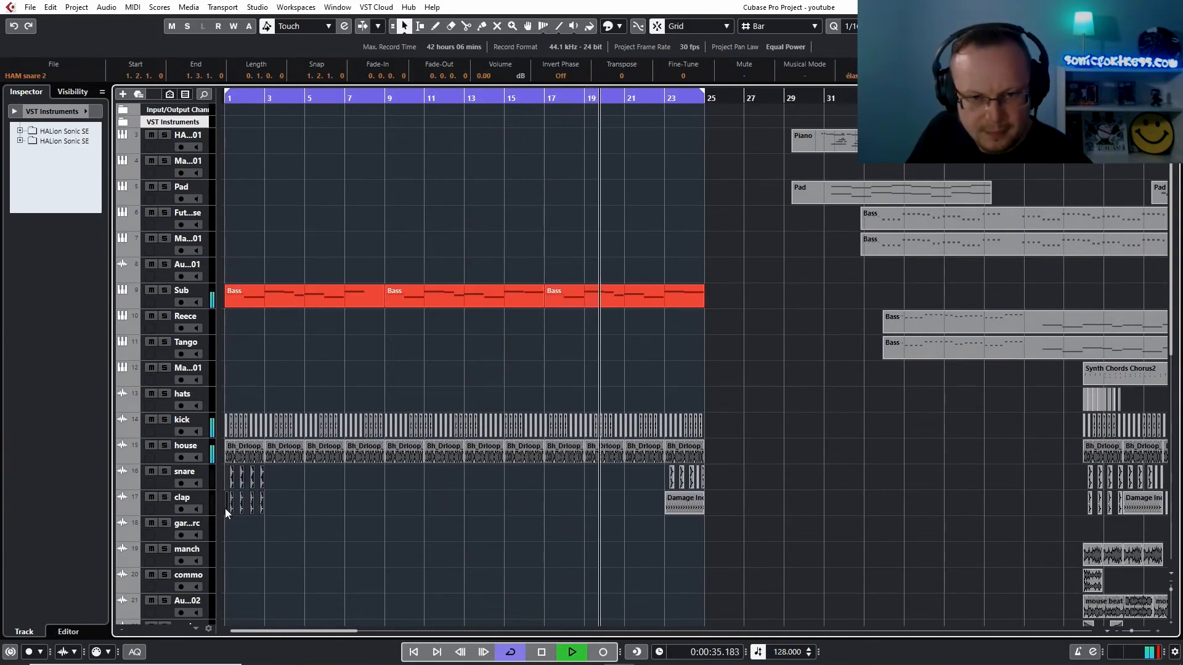
left_click_drag(228, 508, 392, 500)
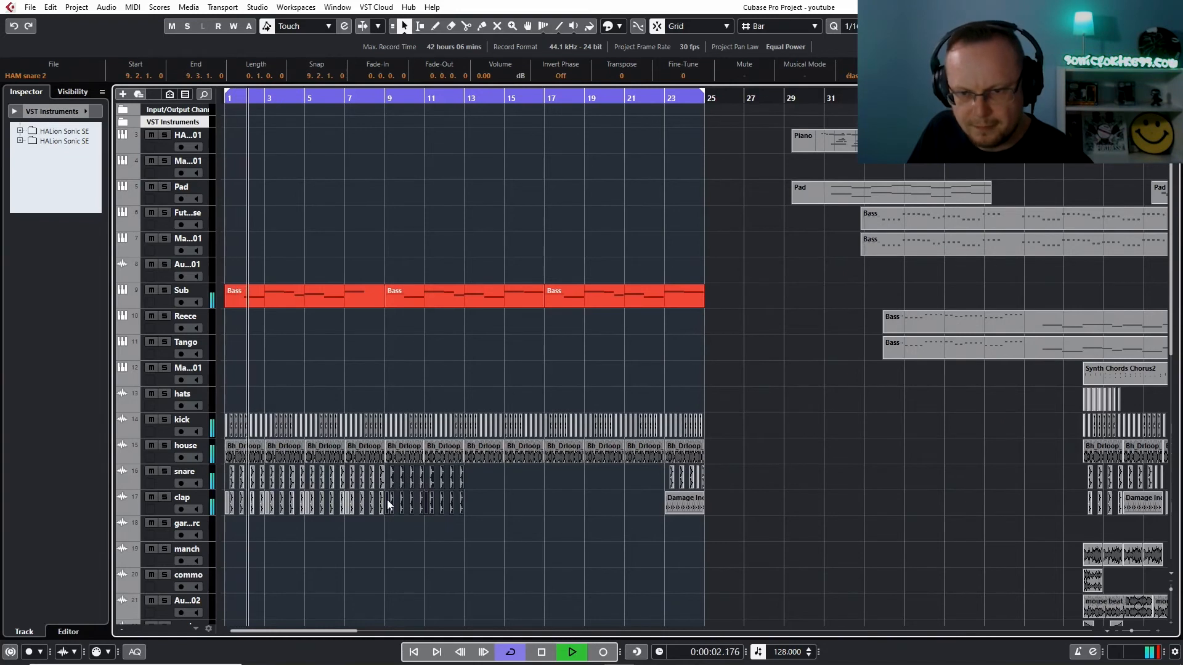
left_click_drag(390, 499, 552, 500)
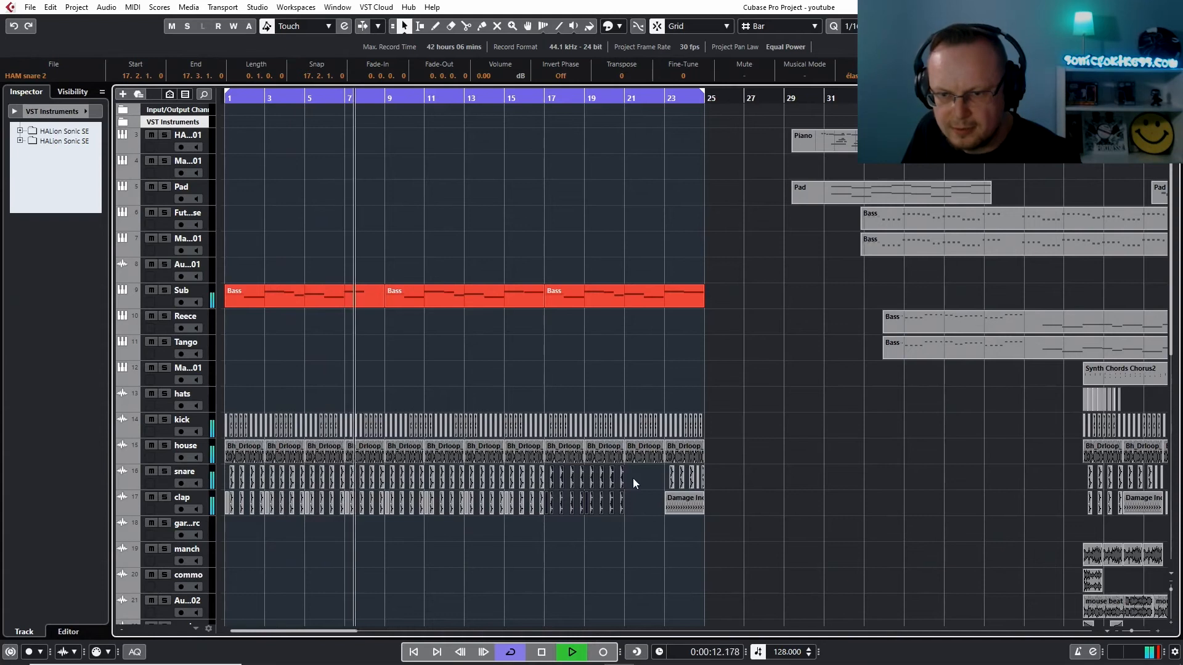
left_click_drag(632, 479, 626, 508)
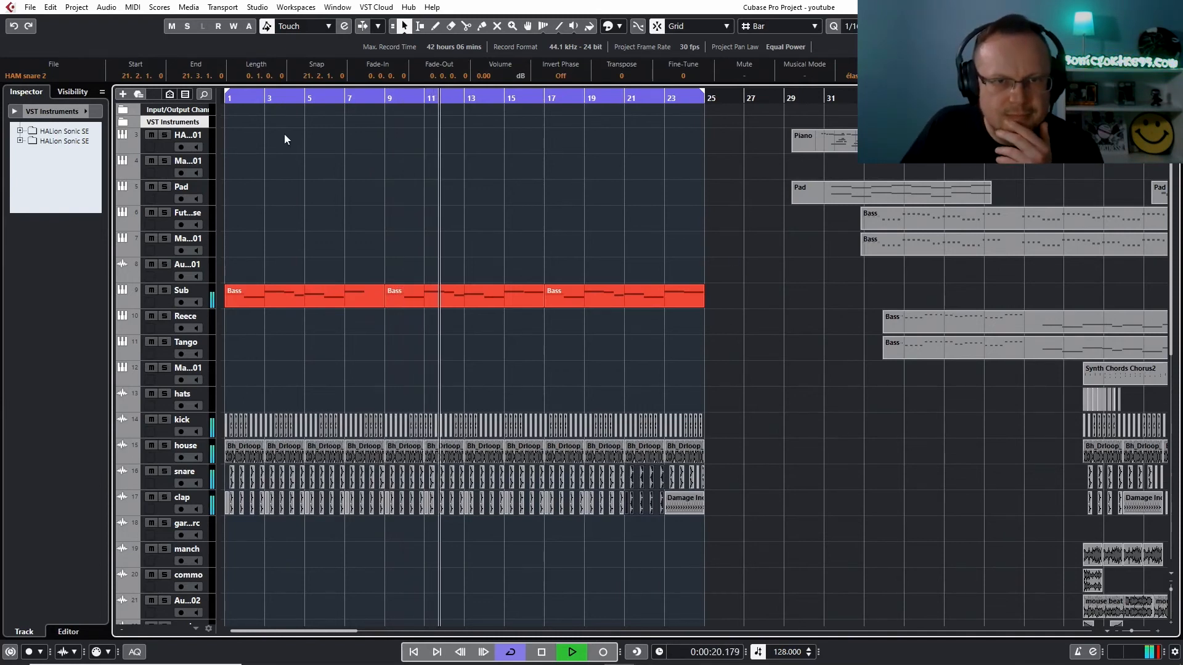
Widen the track list to show full track names, and move the Future house Bass part to bar 1
left_click_drag(226, 109, 316, 127)
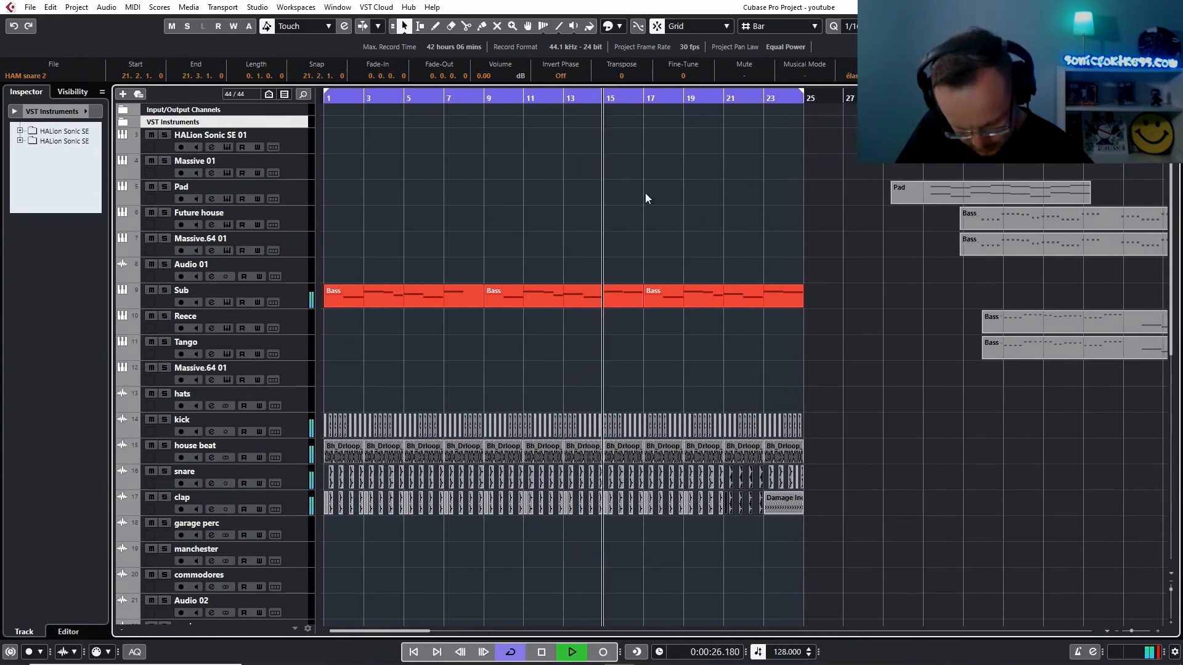
left_click(992, 220)
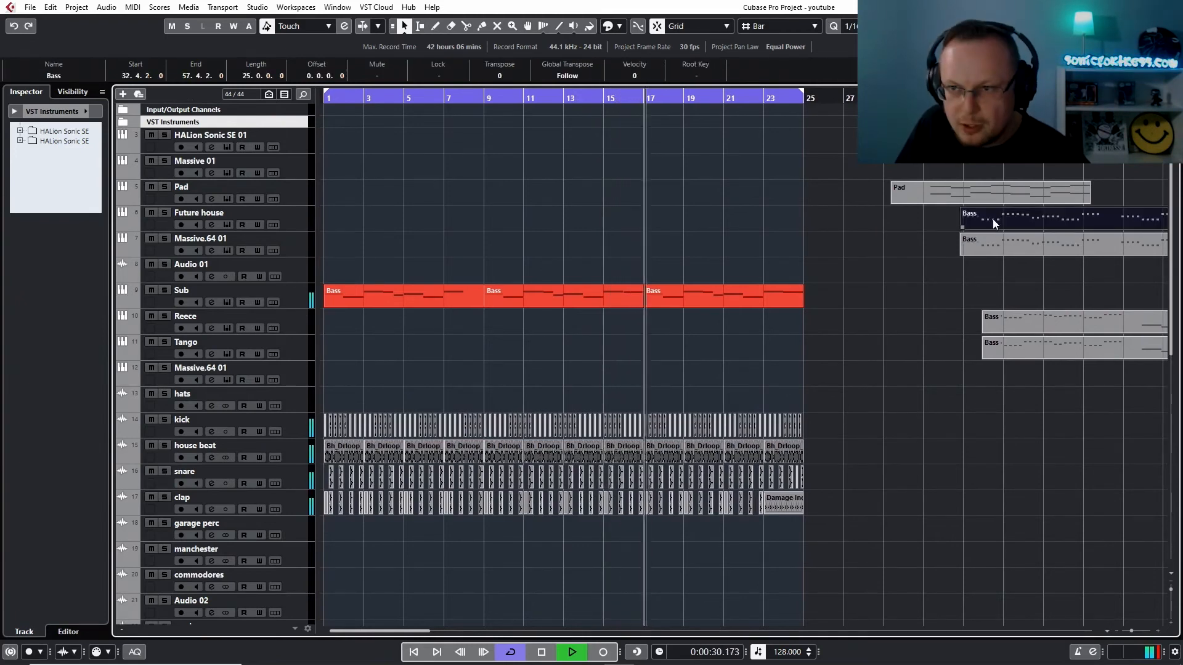
left_click_drag(992, 220, 353, 224)
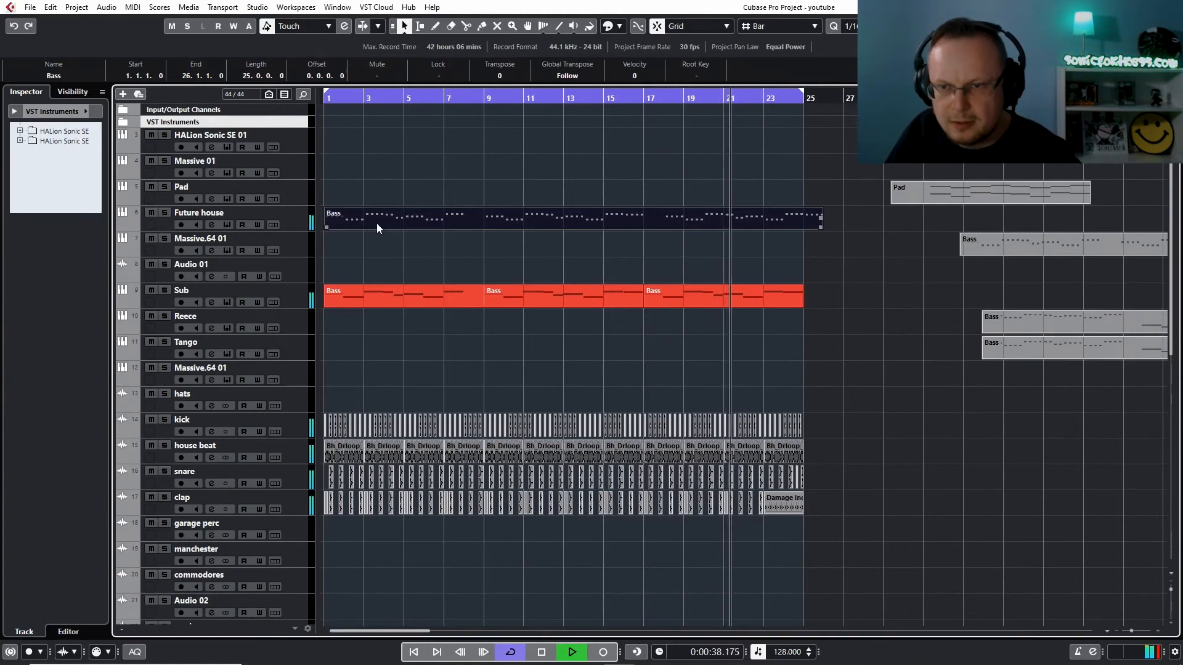
Split the Future house Bass part at bar 18, trim the first piece to end at bar 17, and move the second to bar 17
key("3")
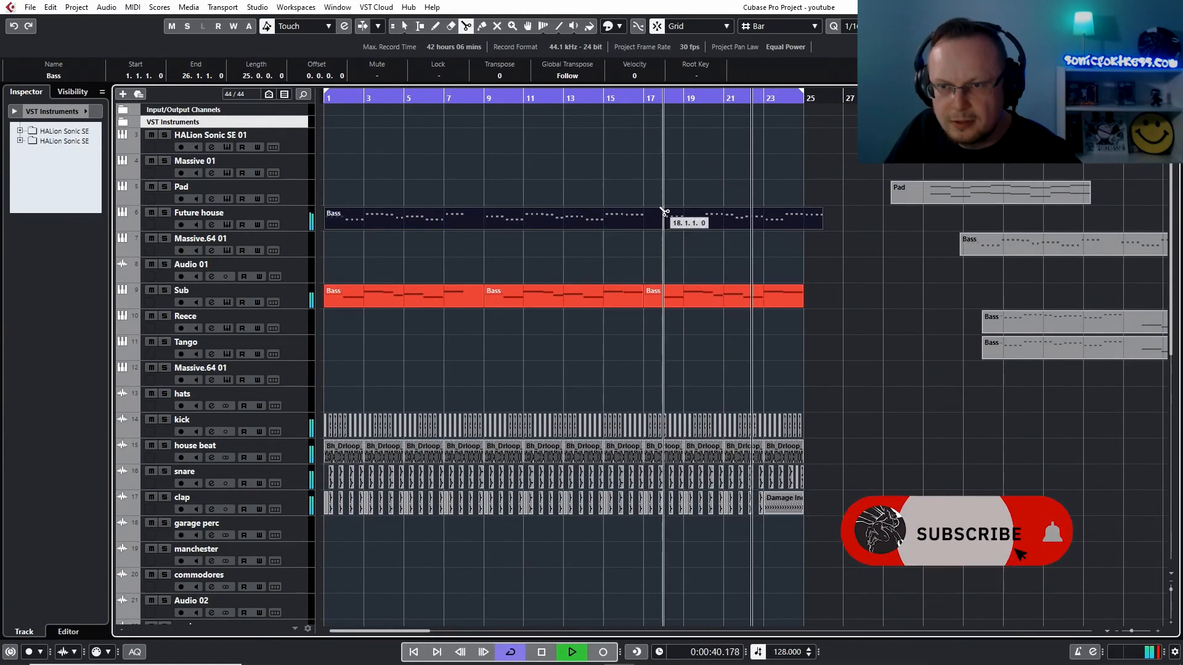
left_click(643, 228)
key("1")
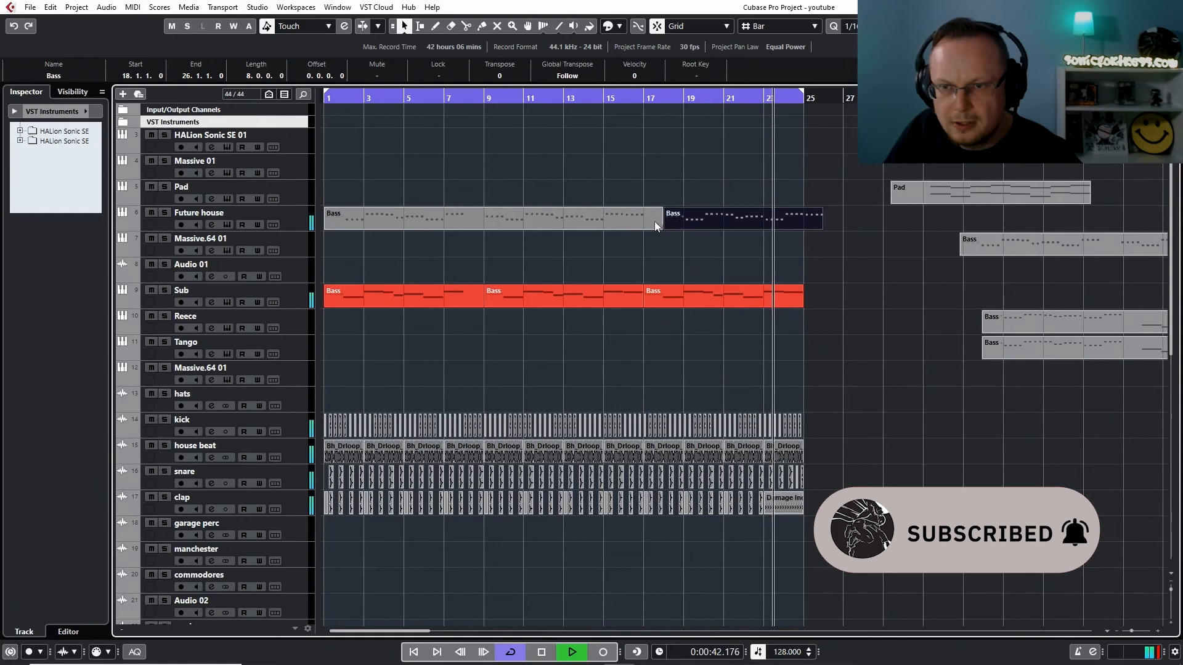
left_click_drag(658, 227, 690, 218)
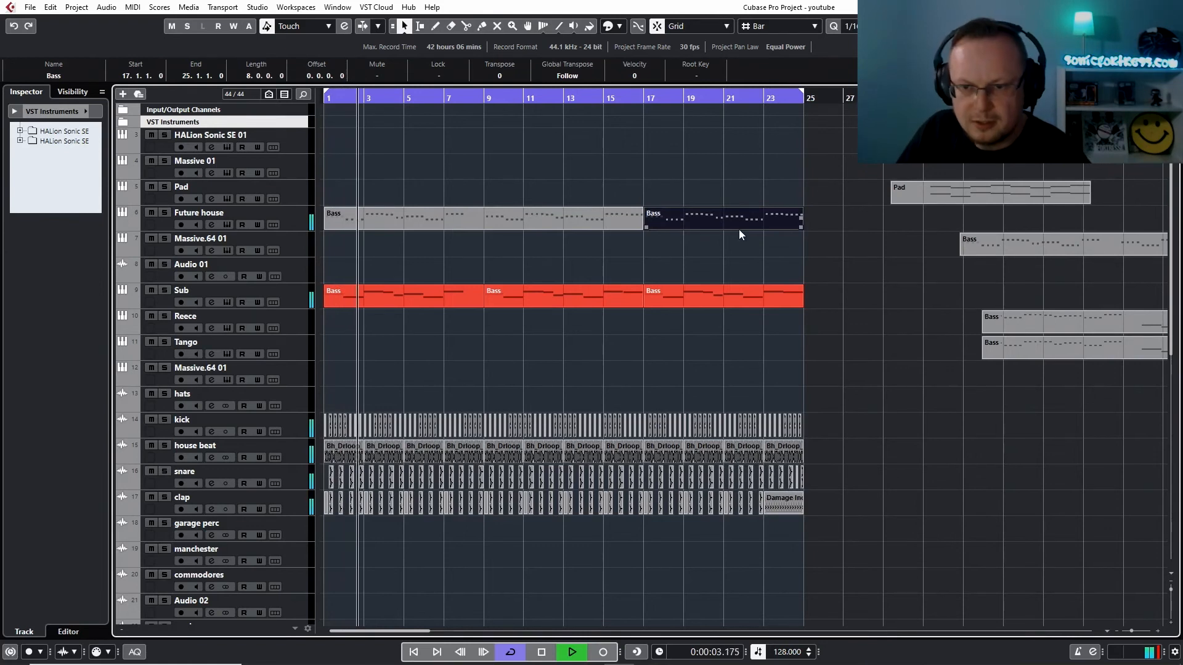
Check the Future house channel's level in the MixConsole during playback
key("F3")
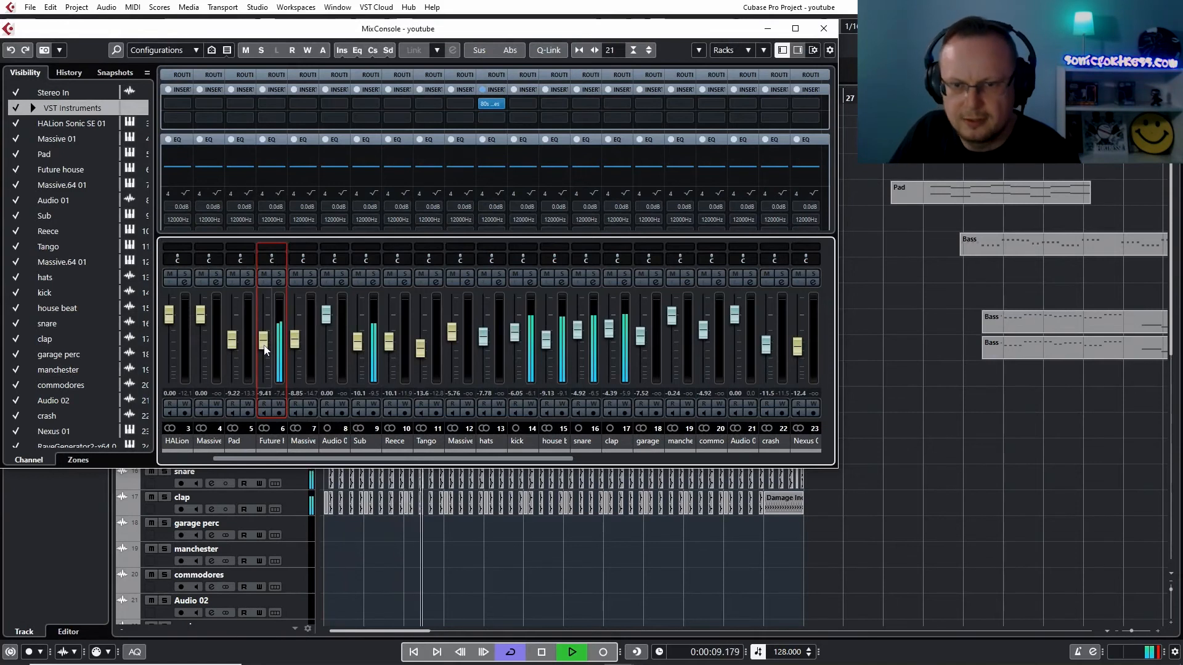
key("F3")
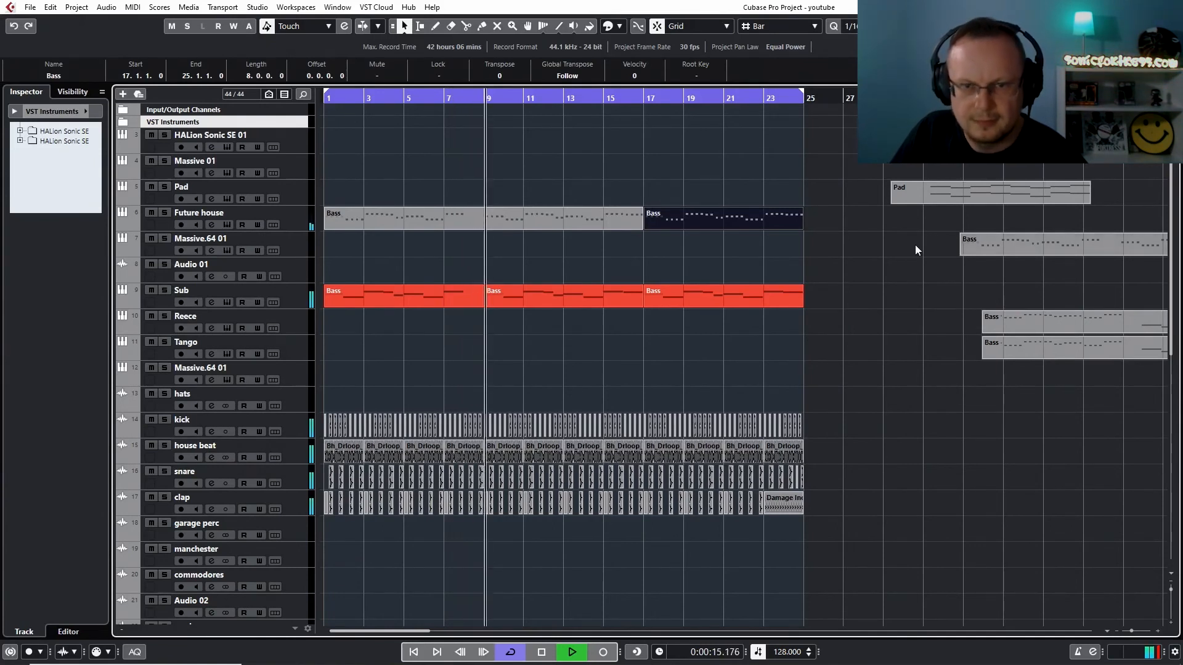
Move all the parts that start after the opening 24-bar section about 29 bars later, clearing space from bar 25
left_click(297, 246)
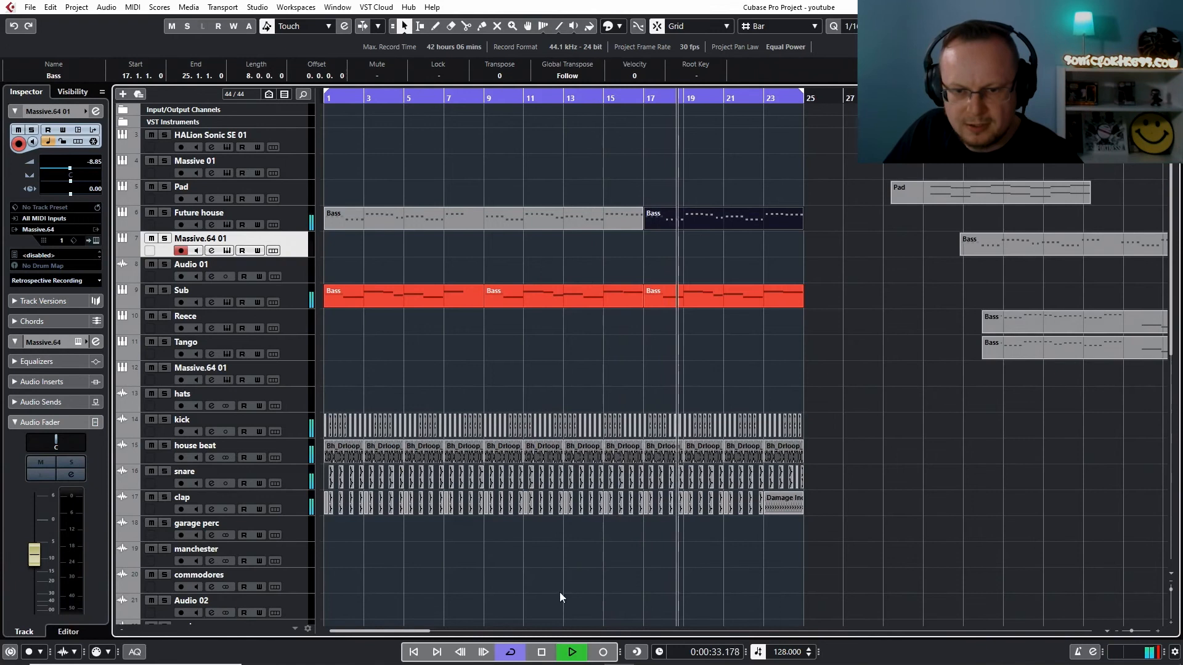
left_click_drag(410, 631, 458, 634)
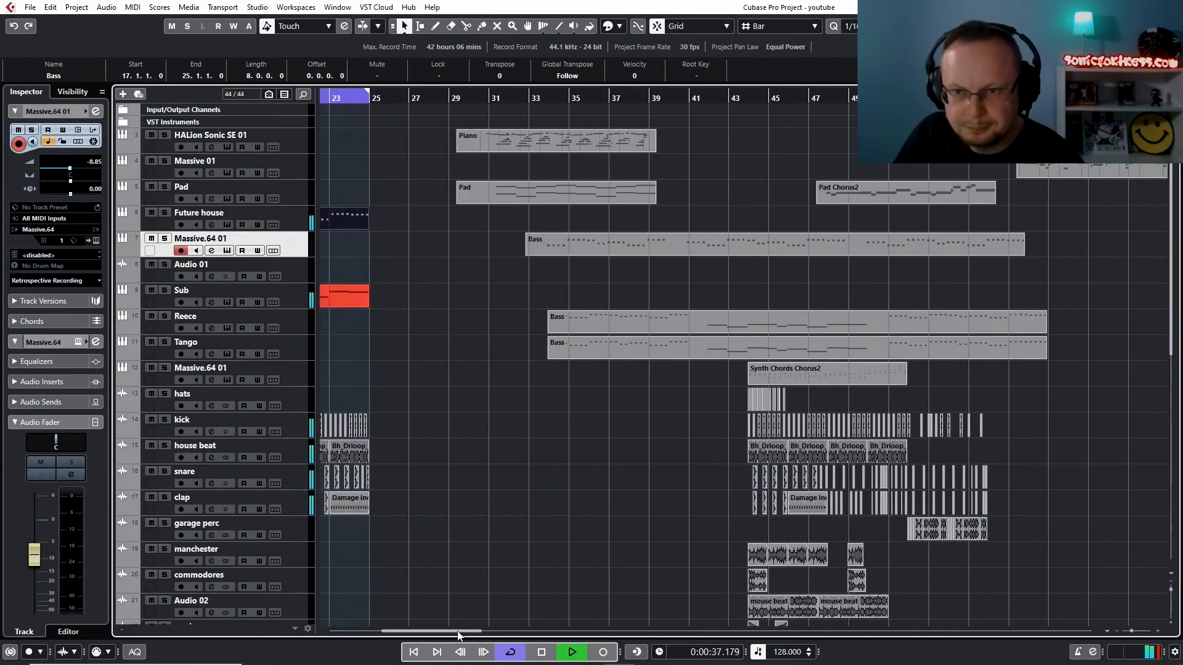
key("shift+h")
key("shift+h")
key("shift+g")
key("shift+g")
key("shift+g")
key("shift+g")
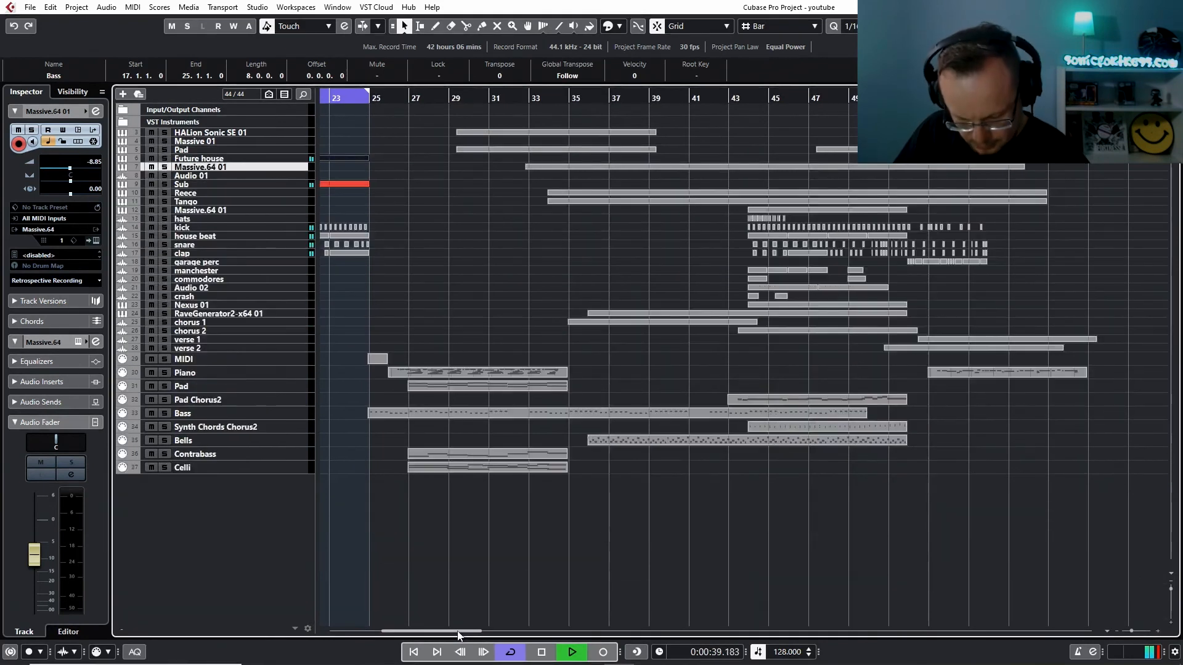
key("g")
key("g")
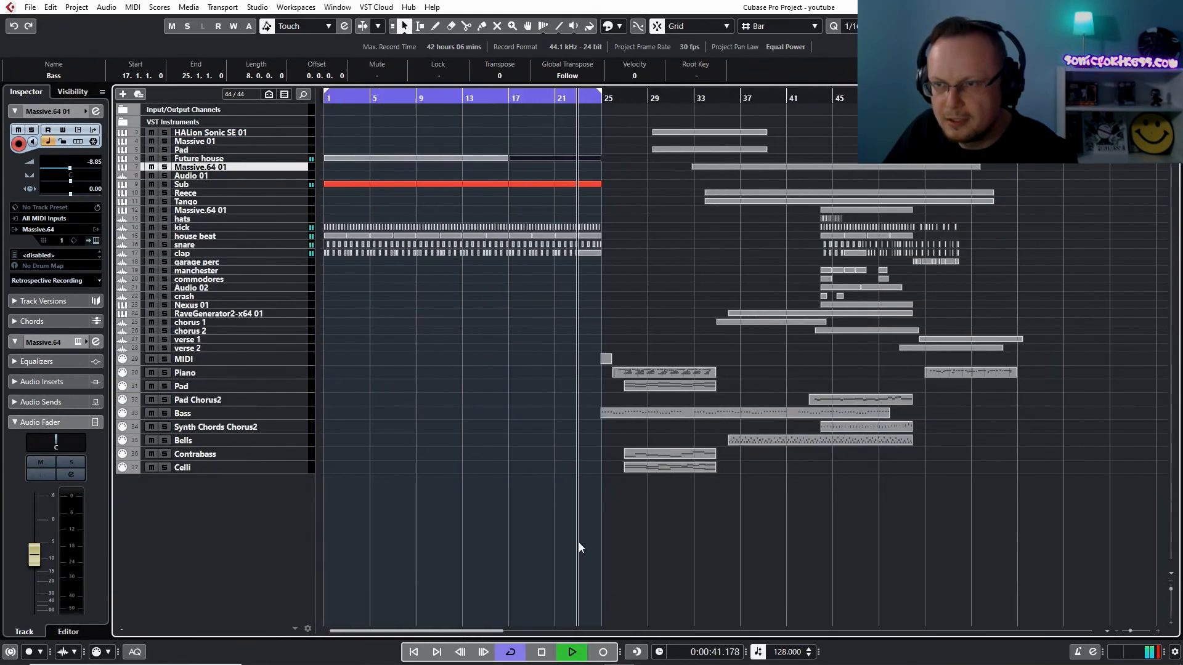
left_click_drag(1047, 108, 603, 467)
left_click_drag(608, 413, 943, 412)
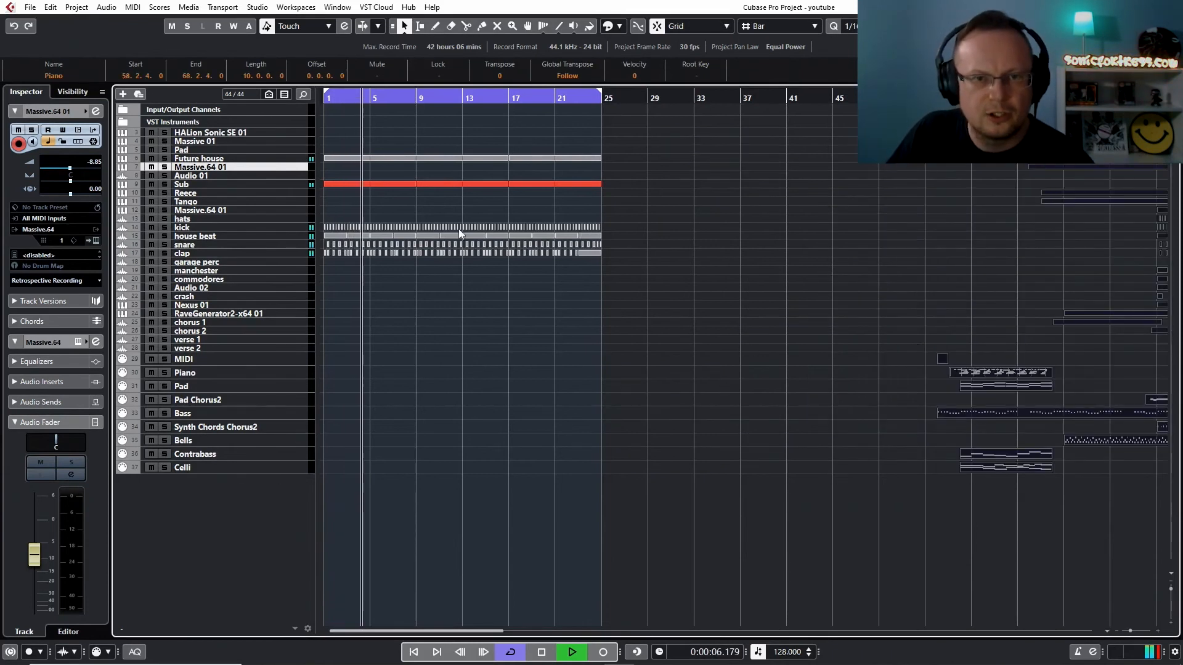
Repeat the eight-bar Sub Bass part from bar 25 until it reaches bar 49
left_click(397, 184)
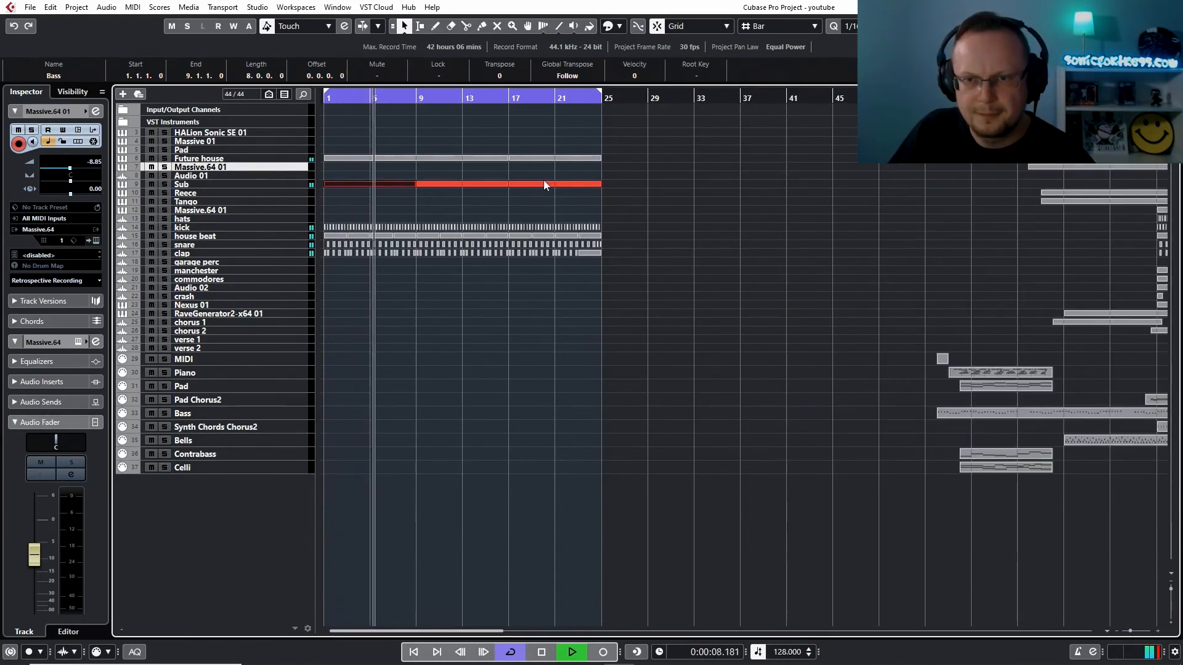
key("ctrl+d")
key("ctrl+d")
key("ctrl+d")
key("ctrl+d")
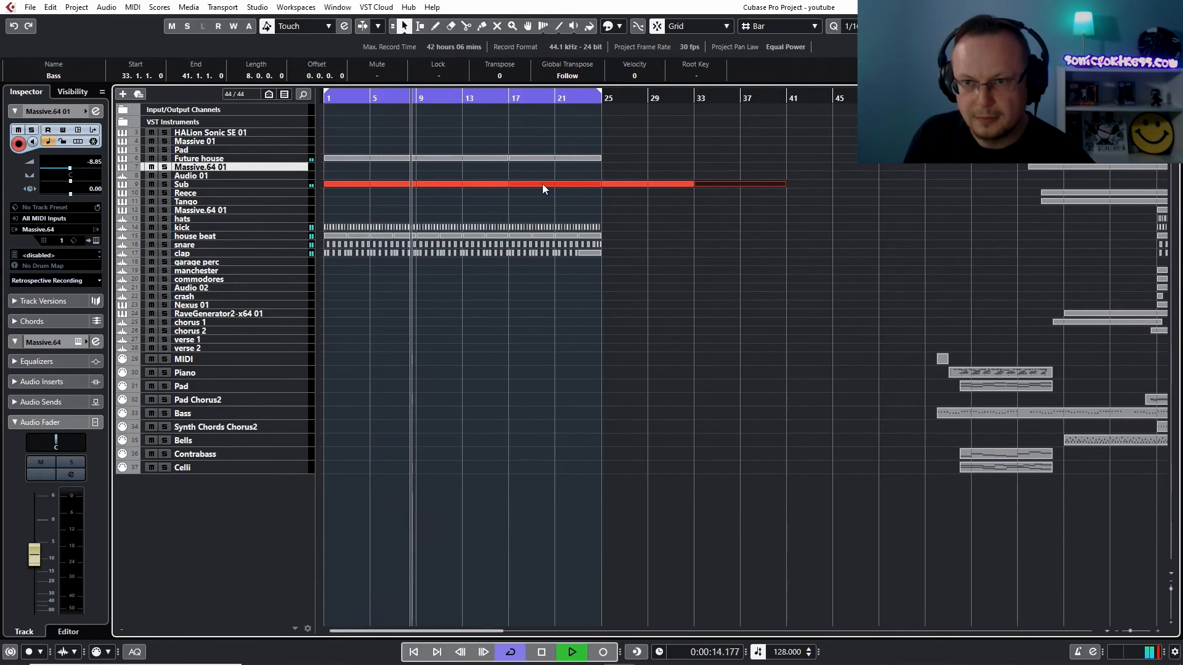
key("ctrl+f")
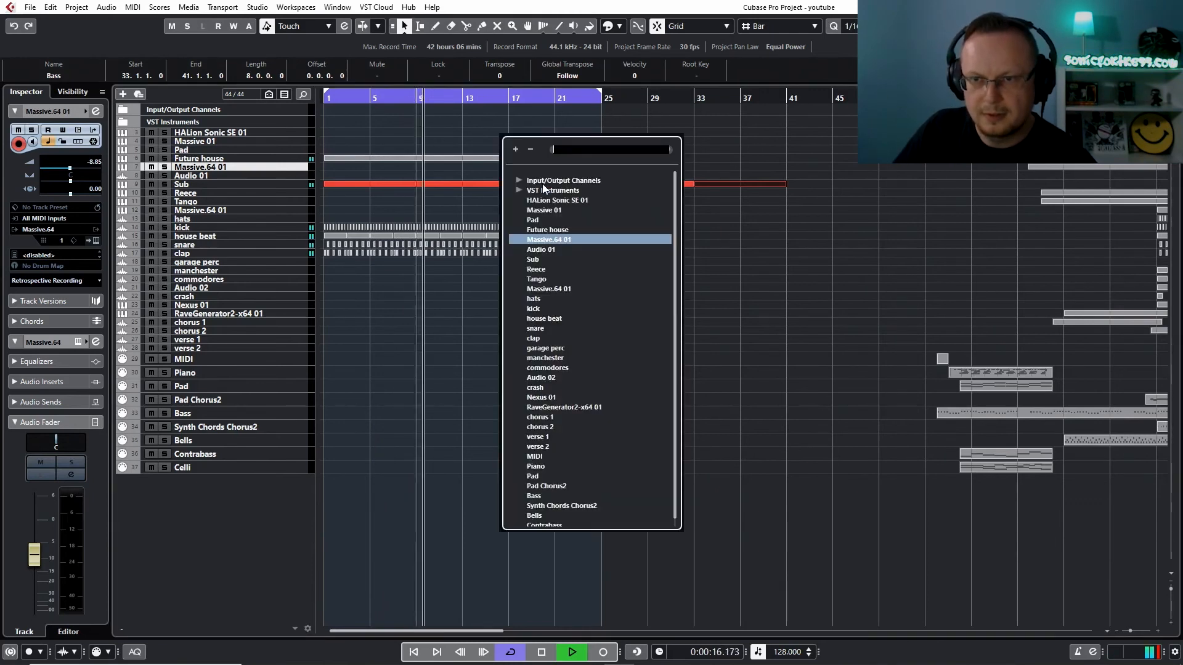
key("Escape")
key("ctrl+d")
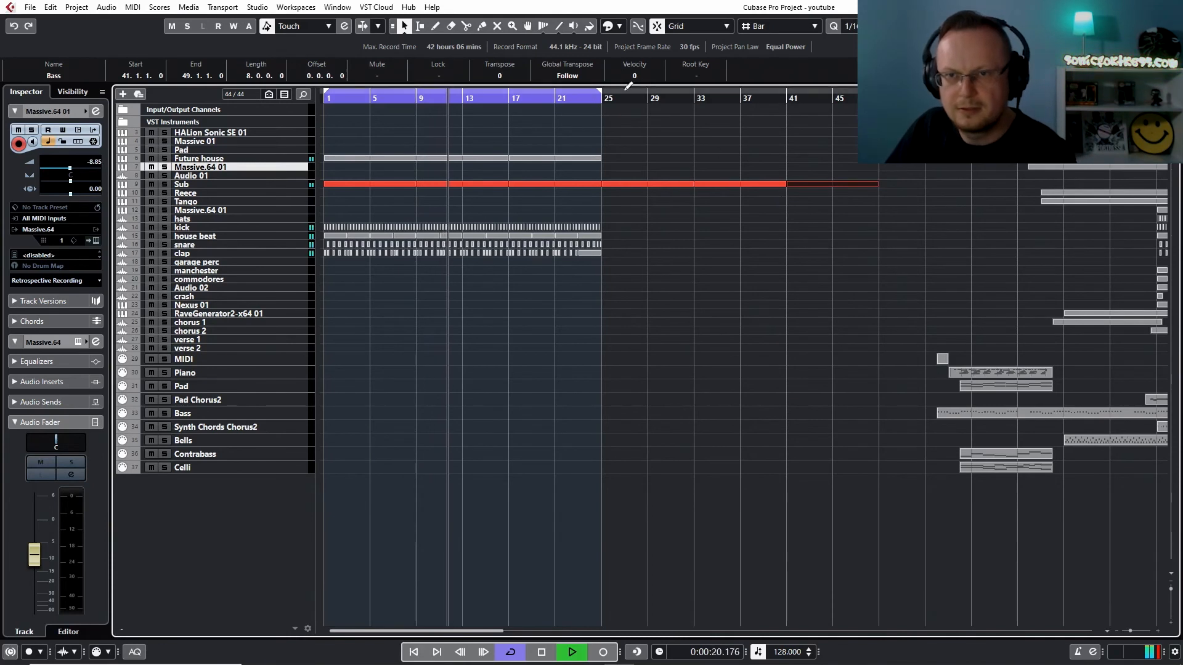
Set the loop range to bars 41 to 49
left_click_drag(599, 95, 886, 95)
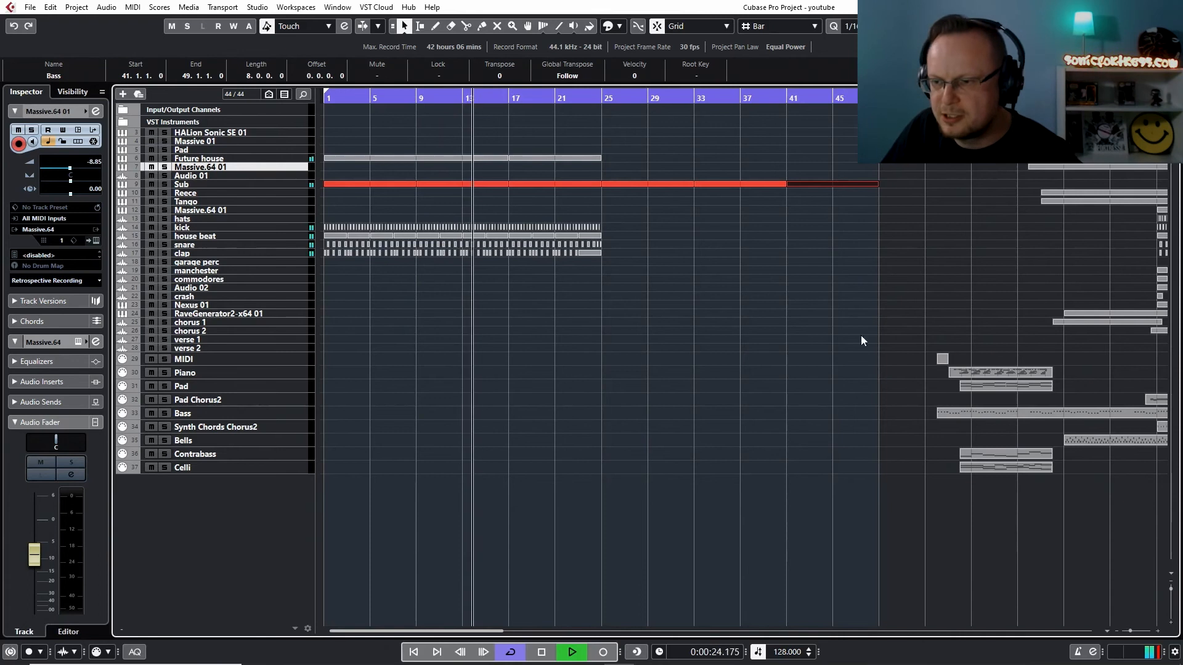
scroll(1101, 637, "right", 5)
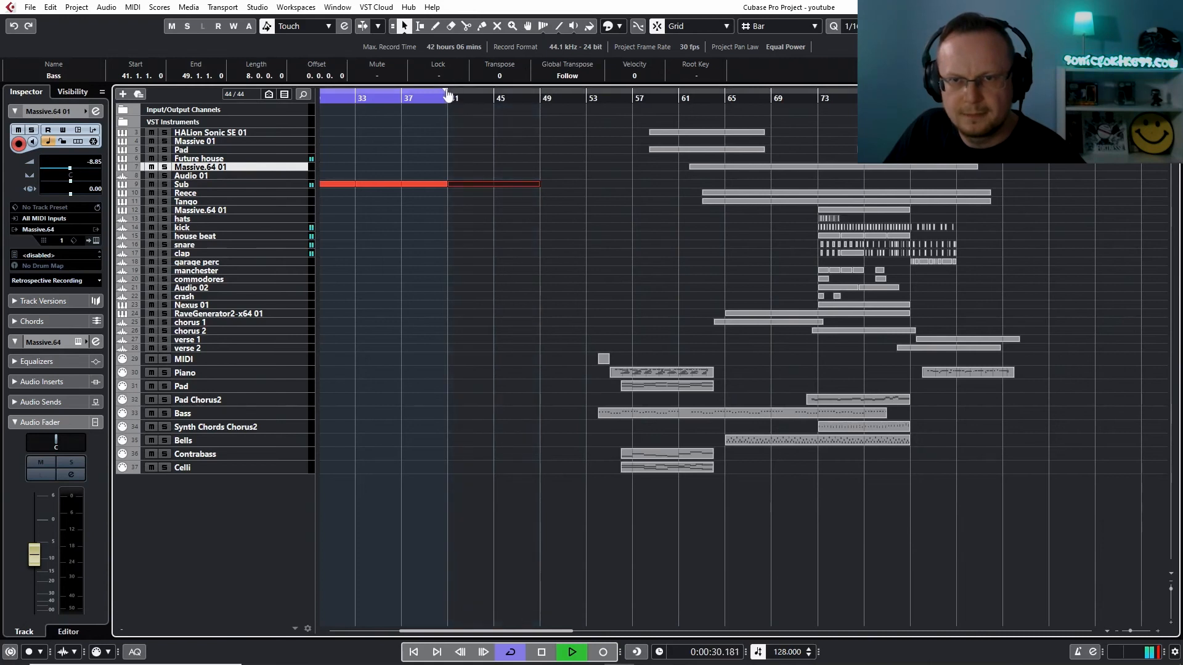
left_click_drag(455, 85, 508, 82)
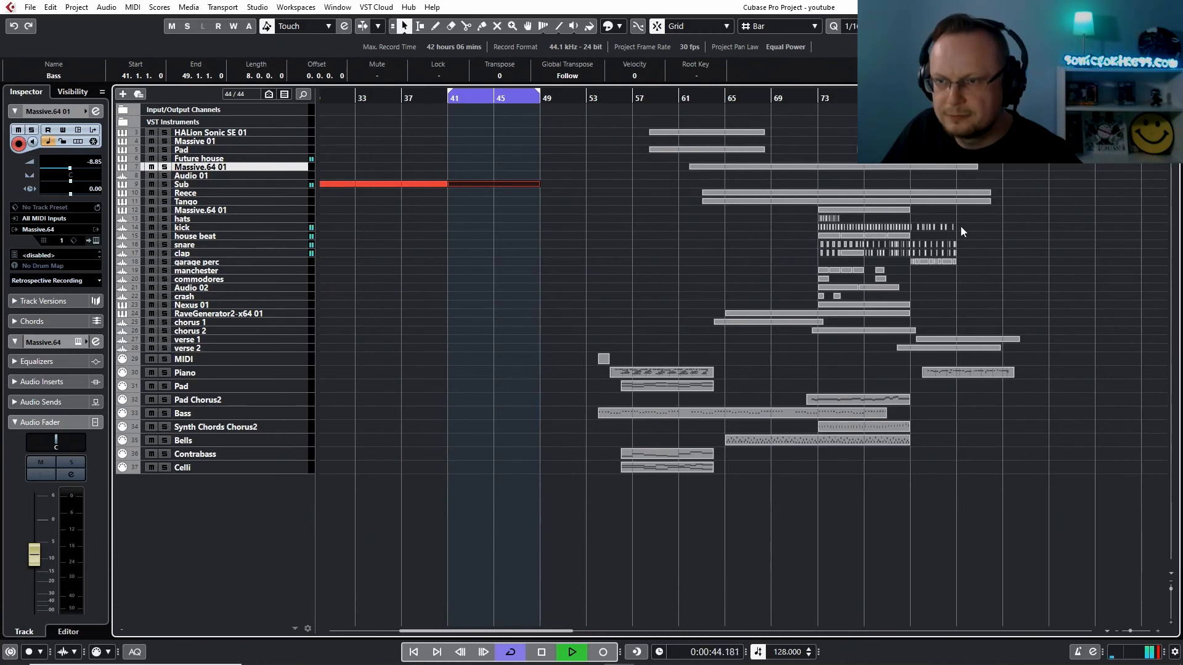
Copy the kick, snare, clap and garage perc events that begin at bar 81, and align the copy to bar 41
left_click_drag(965, 226, 912, 268)
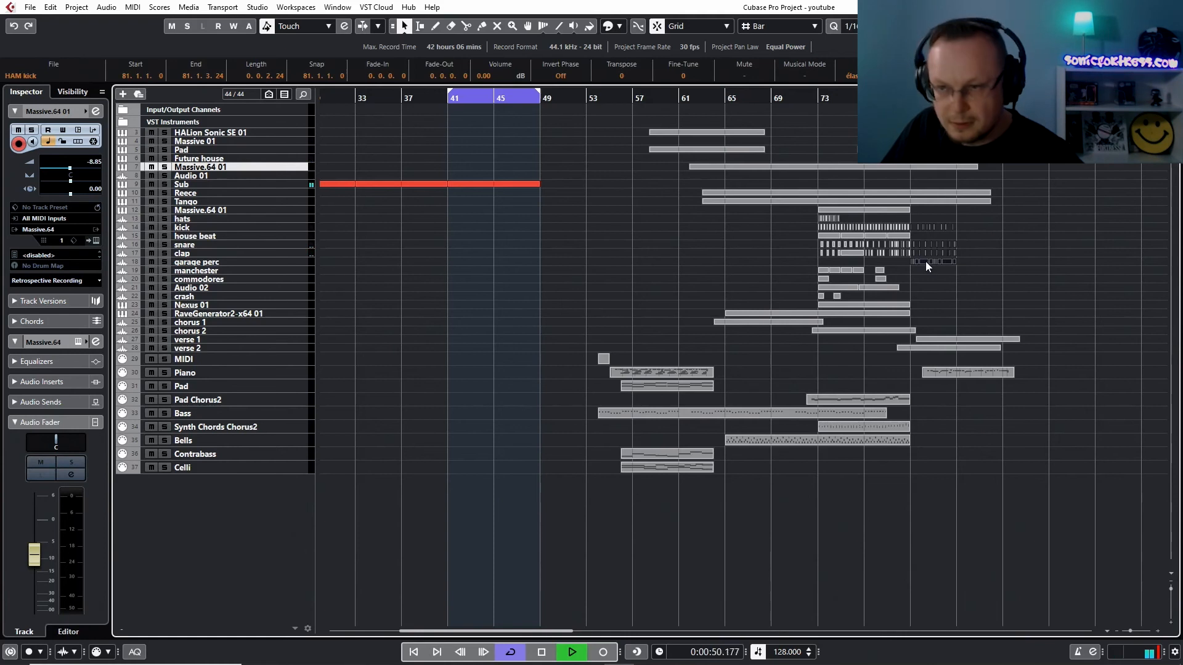
left_click_drag(925, 261, 507, 265)
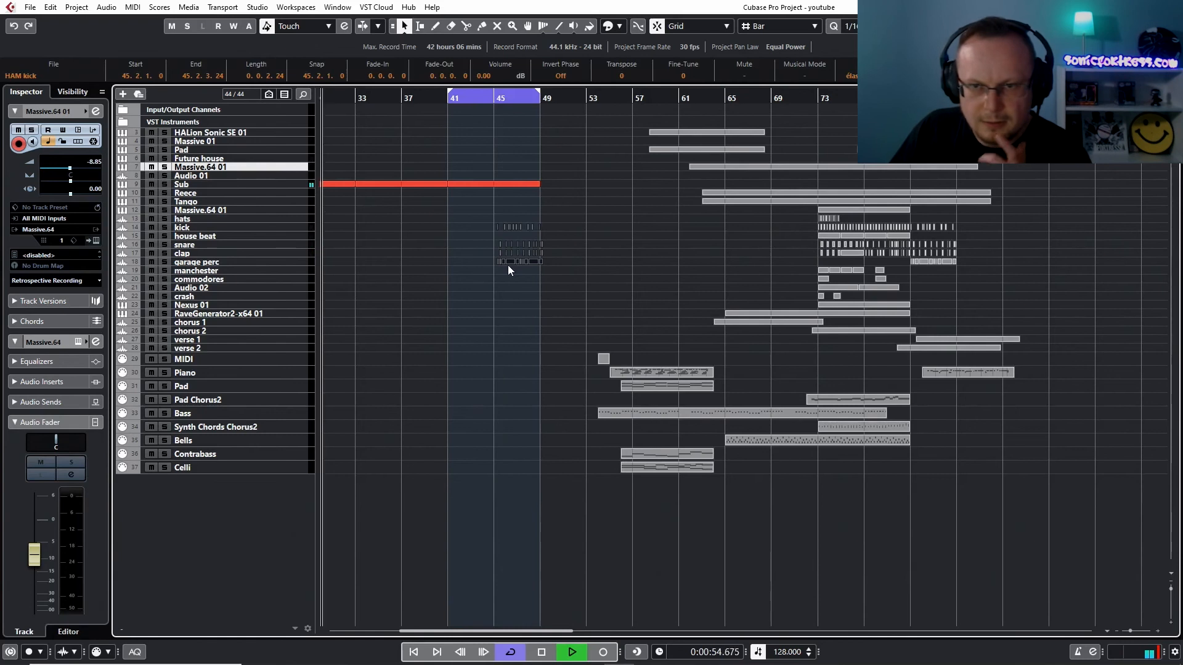
left_click(438, 97)
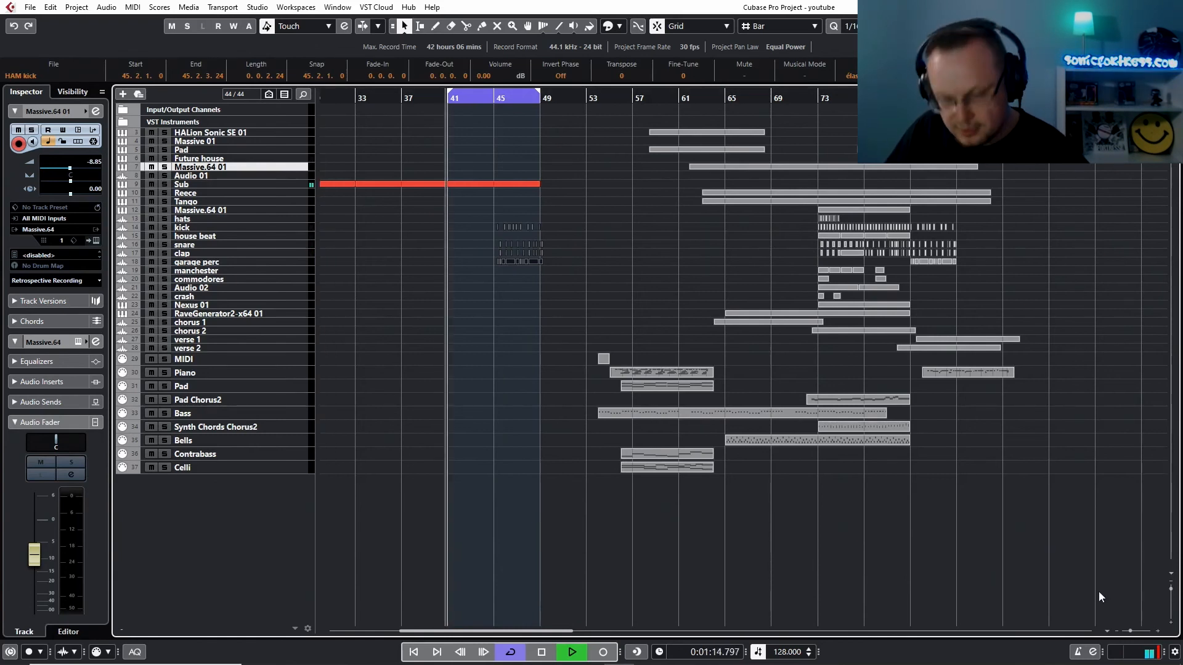
key("h")
key("h")
key("h")
key("h")
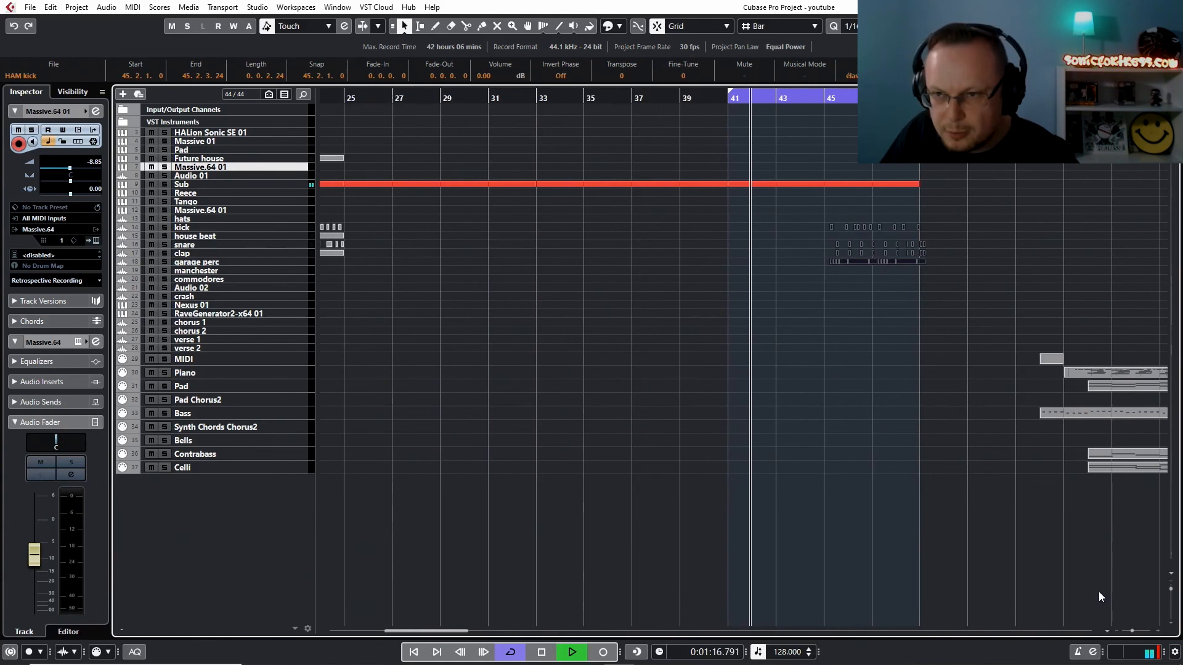
key("h")
key("h")
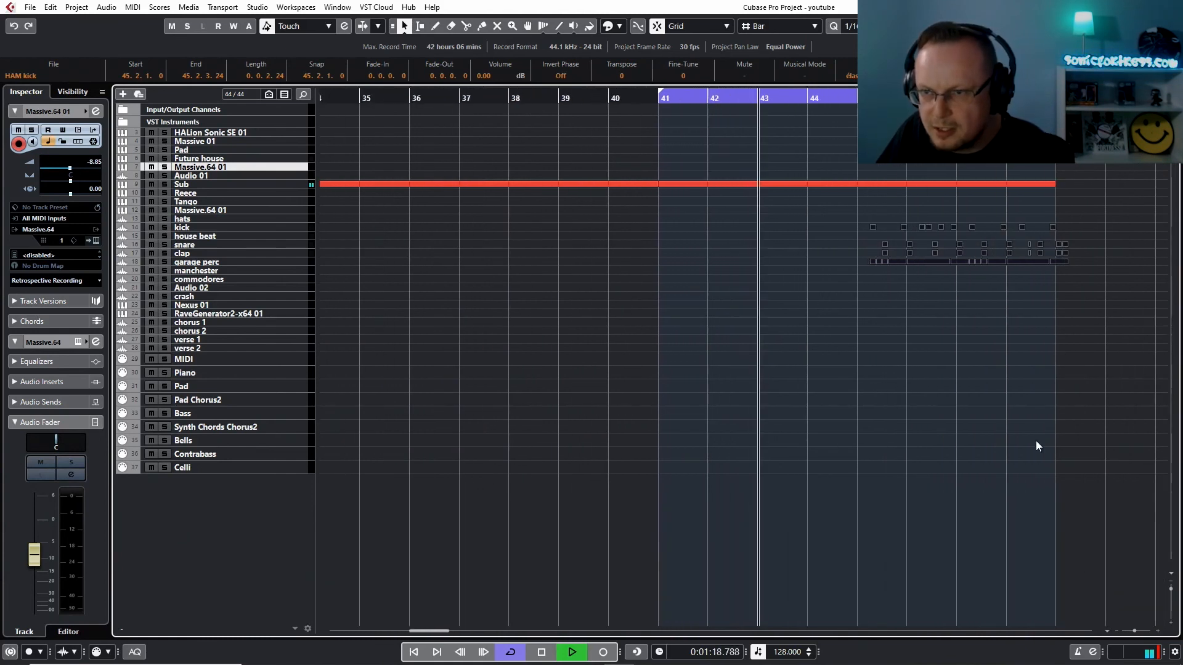
left_click_drag(874, 225, 677, 228)
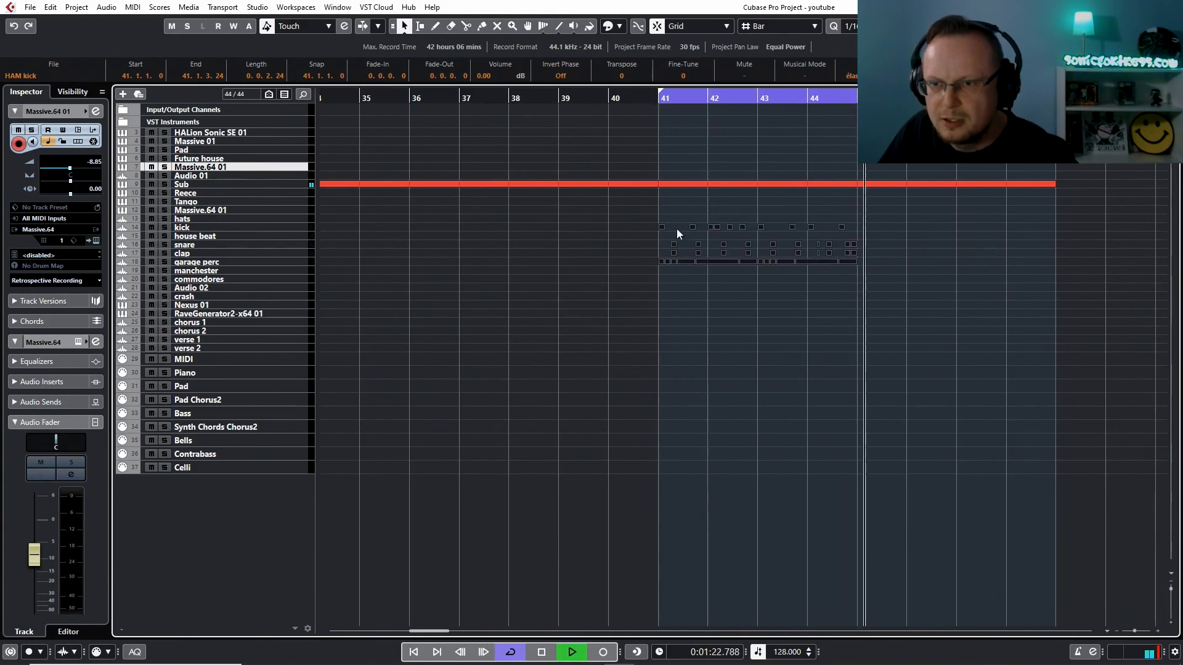
left_click(741, 213)
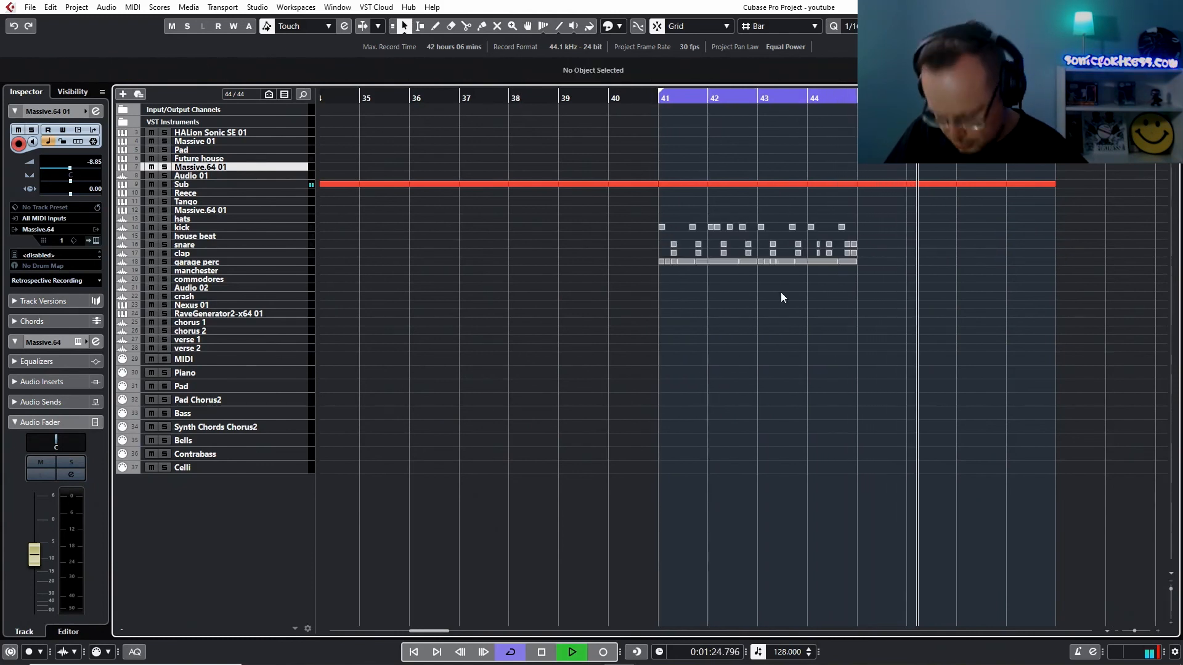
Enlarge the track heights and duplicate the four-bar kick, snare, clap and garage perc pattern from bar 41 to bar 45
key("shift+g")
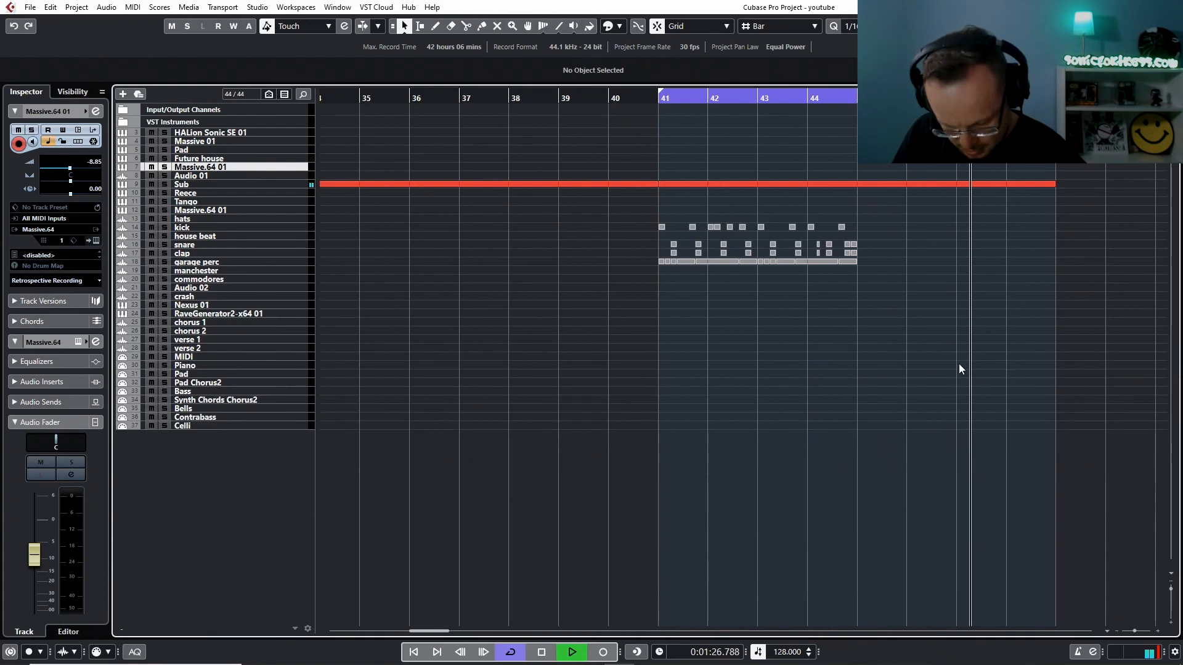
key("shift+h")
key("shift+h")
key("shift+h")
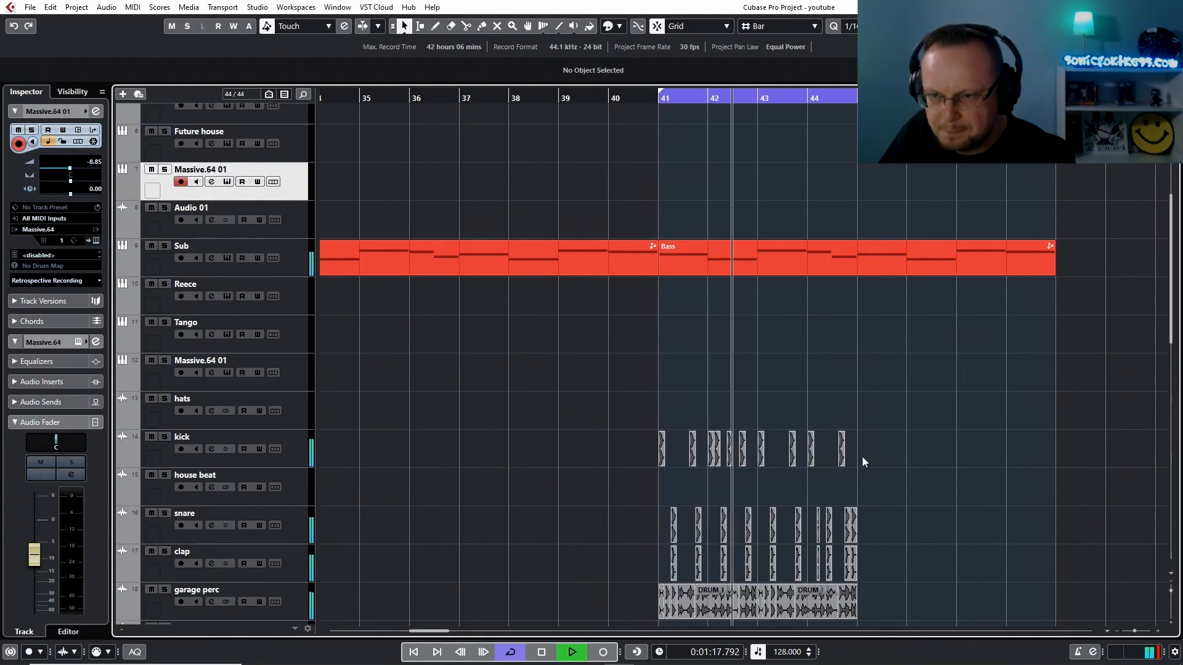
left_click_drag(863, 442, 646, 614)
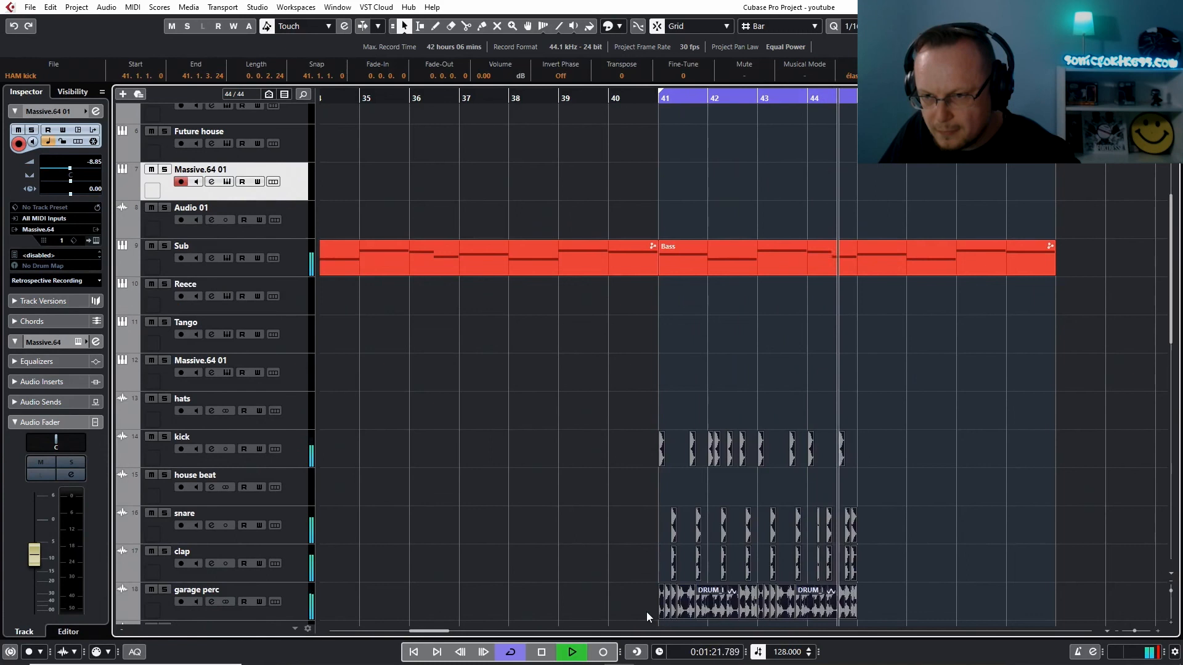
key("ctrl+d")
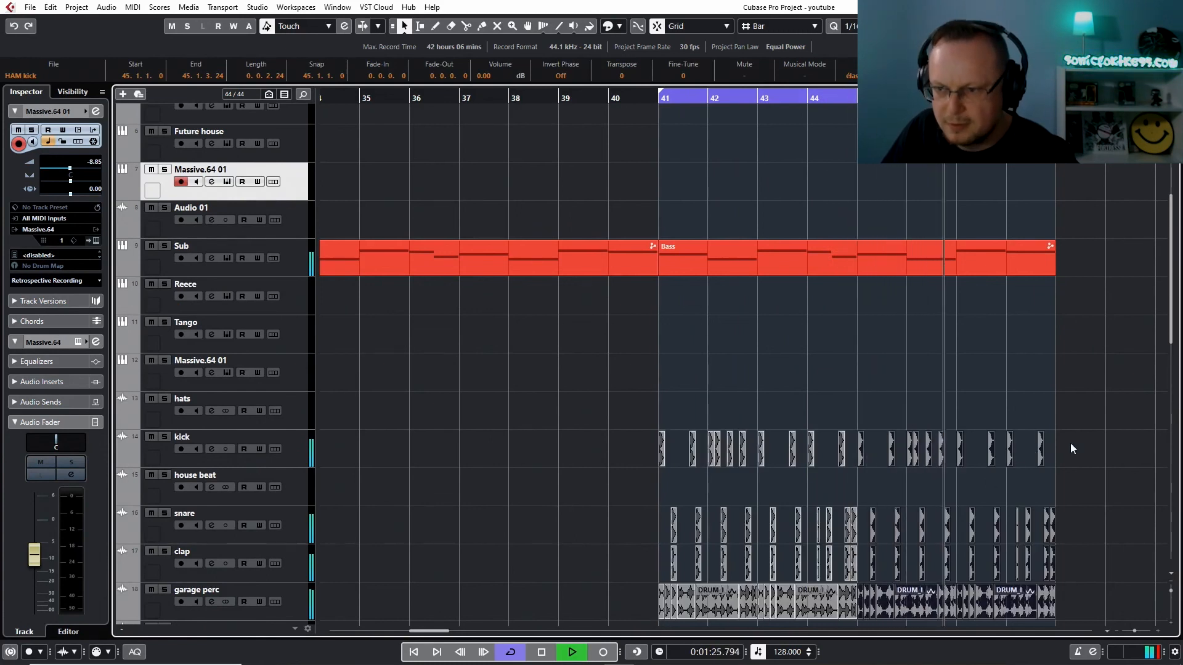
Copy the eight-bar kick, snare, clap and garage perc pattern from bar 41 to bar 25, and duplicate it at bar 33
left_click_drag(1070, 443, 659, 605)
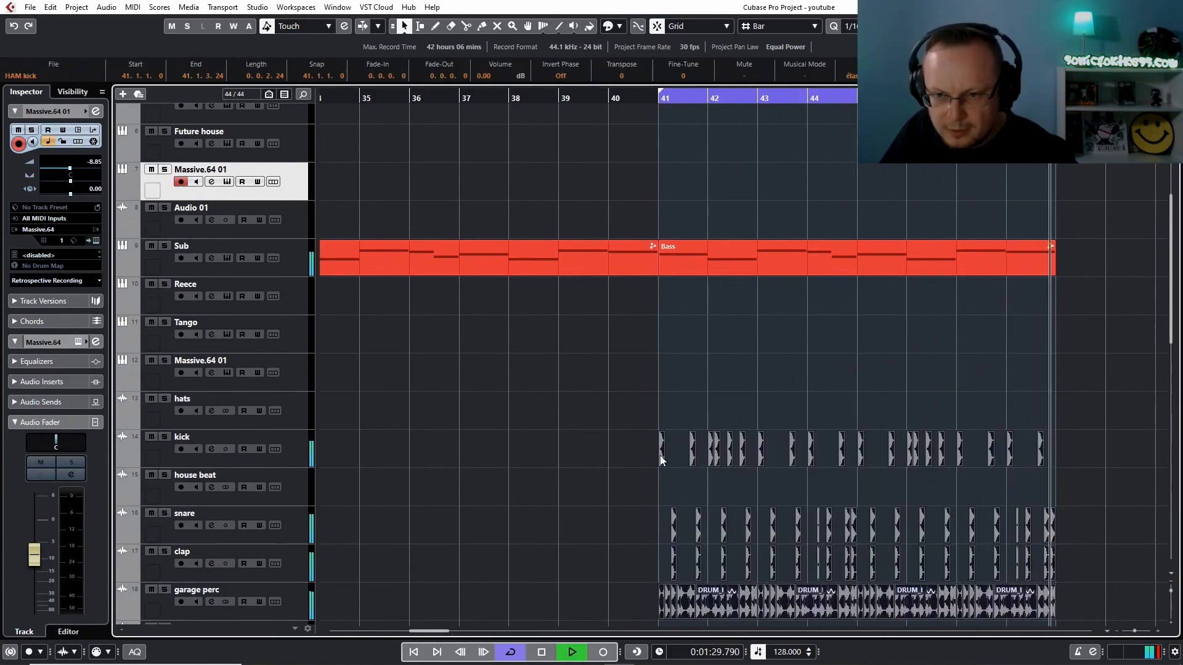
left_click_drag(660, 456, 330, 464)
left_click_drag(336, 472, 377, 465)
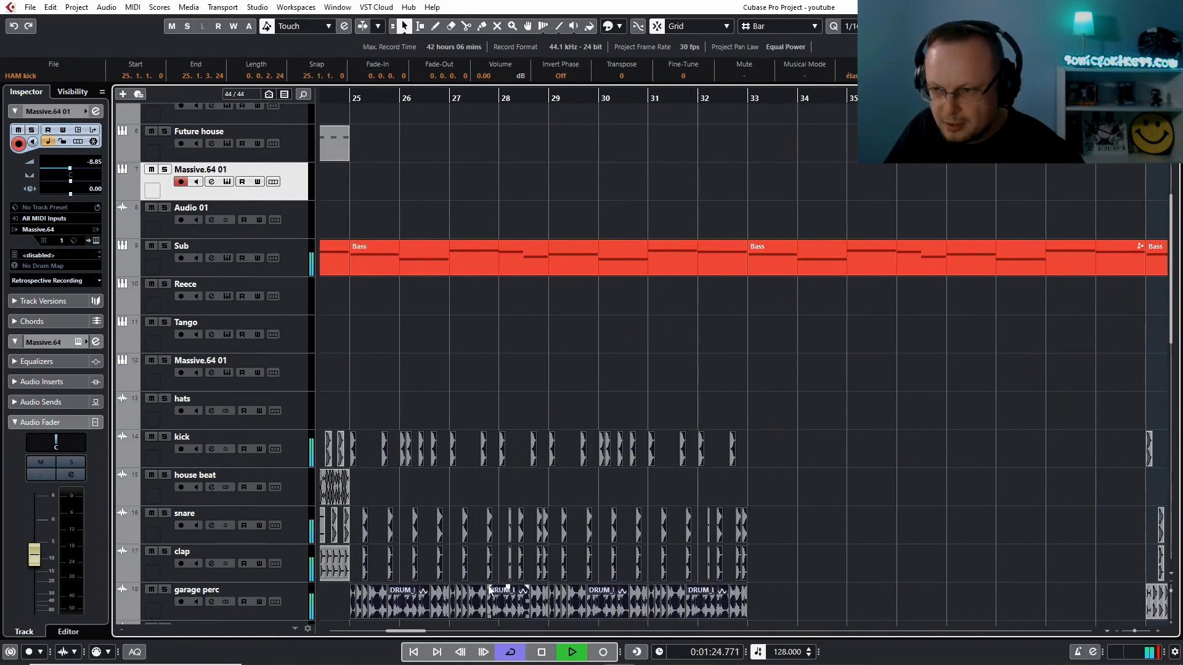
key("ctrl+d")
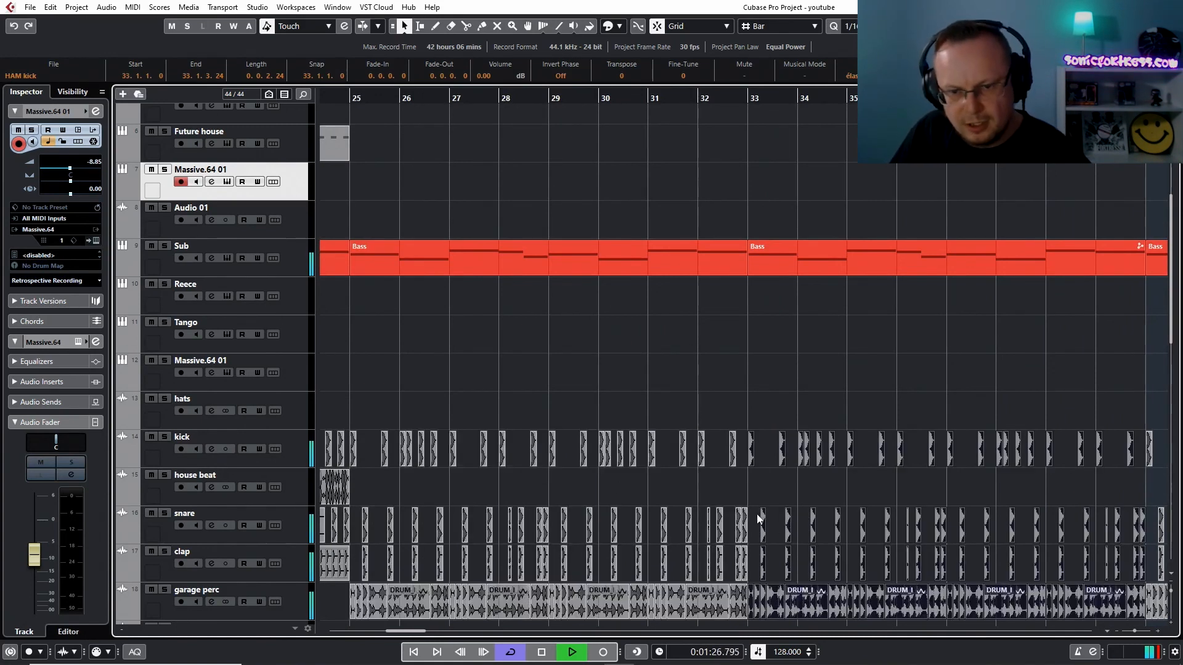